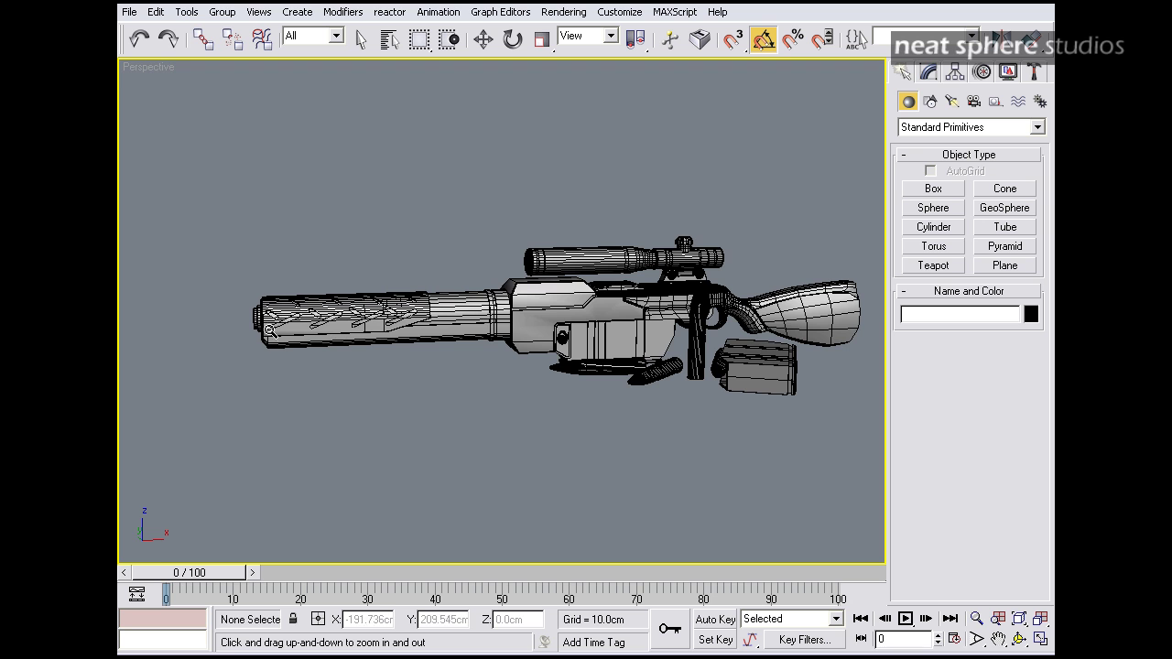
Step: Examine the finished rifle's slotted barrel shroud and look into the bore from the muzzle end
{"action": "left_click_drag", "start_coordinate": [287, 343], "coordinate": [287, 299]}
{"action": "middle_click_drag", "start_coordinate": [290, 314], "coordinate": [652, 267]}
{"action": "key", "text": "q"}
{"action": "left_click", "coordinate": [536, 238]}
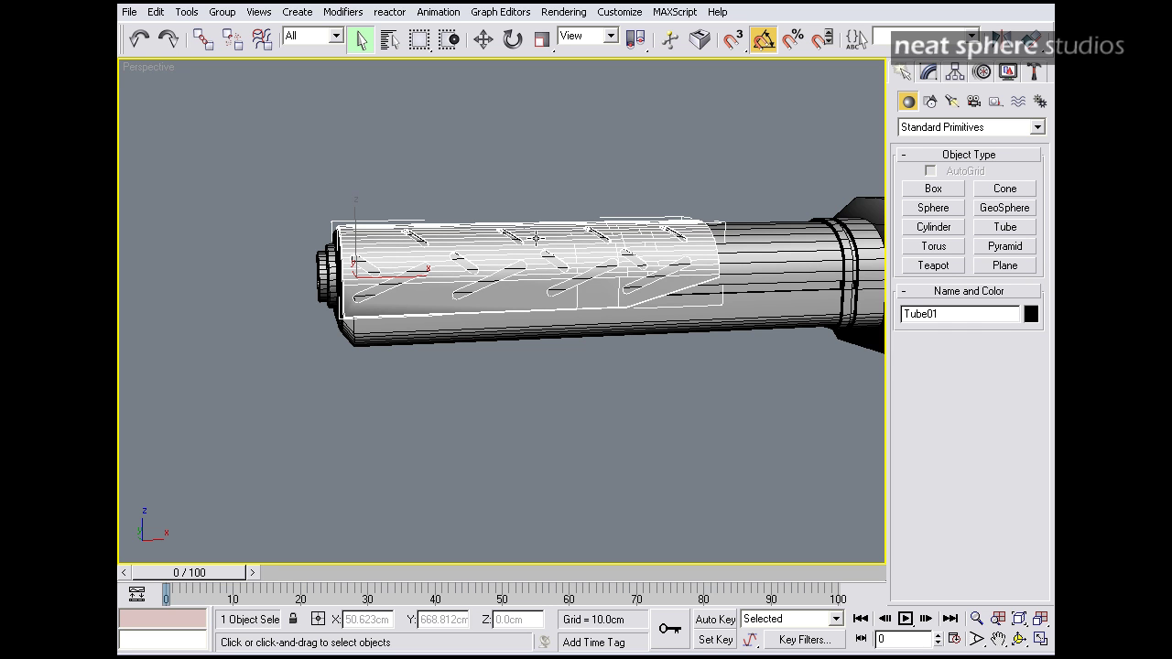
{"action": "middle_click_drag", "start_coordinate": [508, 229], "coordinate": [581, 233], "text": "alt"}
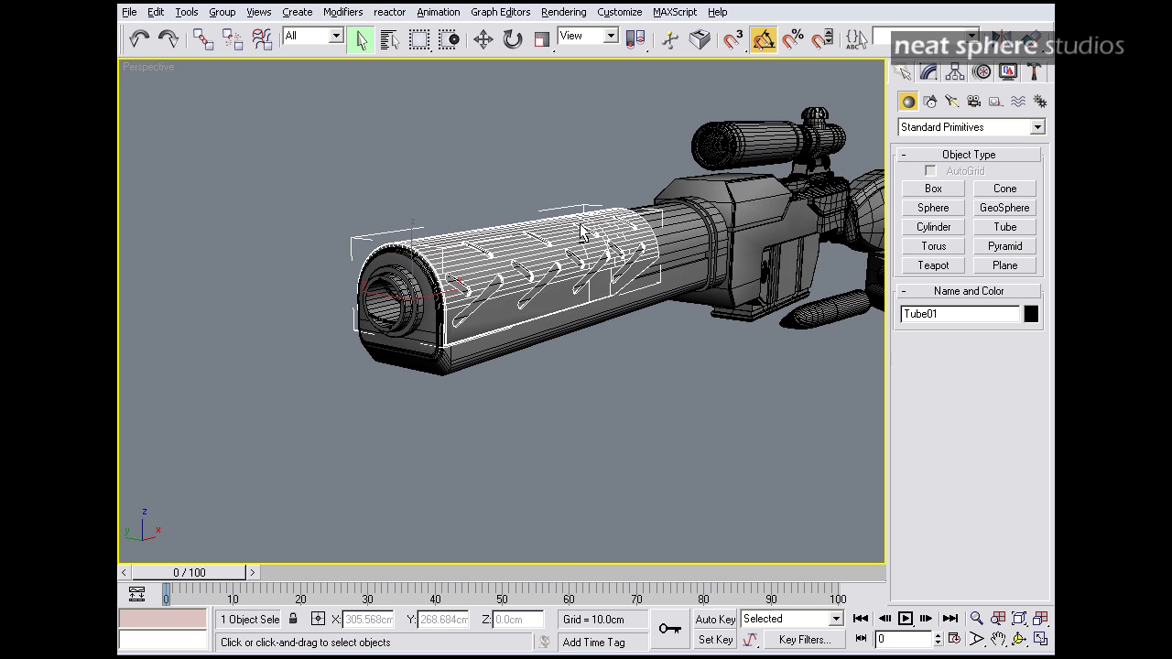
{"action": "left_click", "coordinate": [616, 302]}
{"action": "key", "text": "ctrl+d"}
{"action": "key", "text": "alt+z"}
{"action": "left_click_drag", "start_coordinate": [624, 321], "coordinate": [623, 281]}
{"action": "middle_click_drag", "start_coordinate": [579, 282], "coordinate": [619, 293], "text": "alt"}
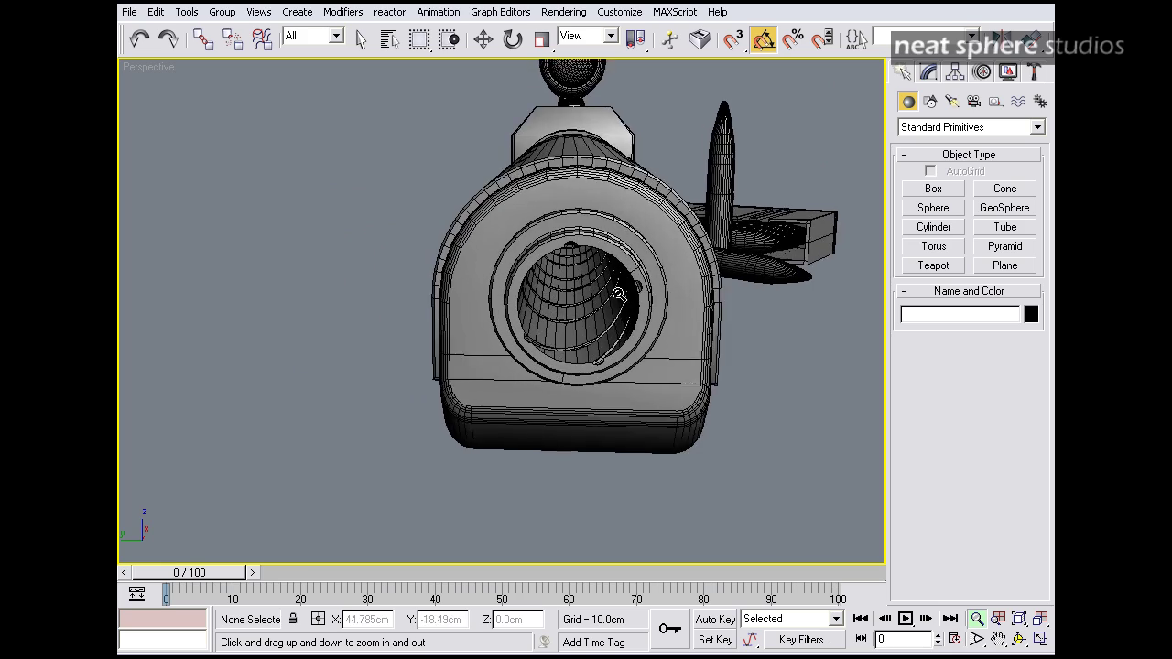
{"action": "left_click_drag", "start_coordinate": [619, 294], "coordinate": [620, 276]}
{"action": "right_click", "coordinate": [655, 317]}
{"action": "left_click", "coordinate": [655, 306]}
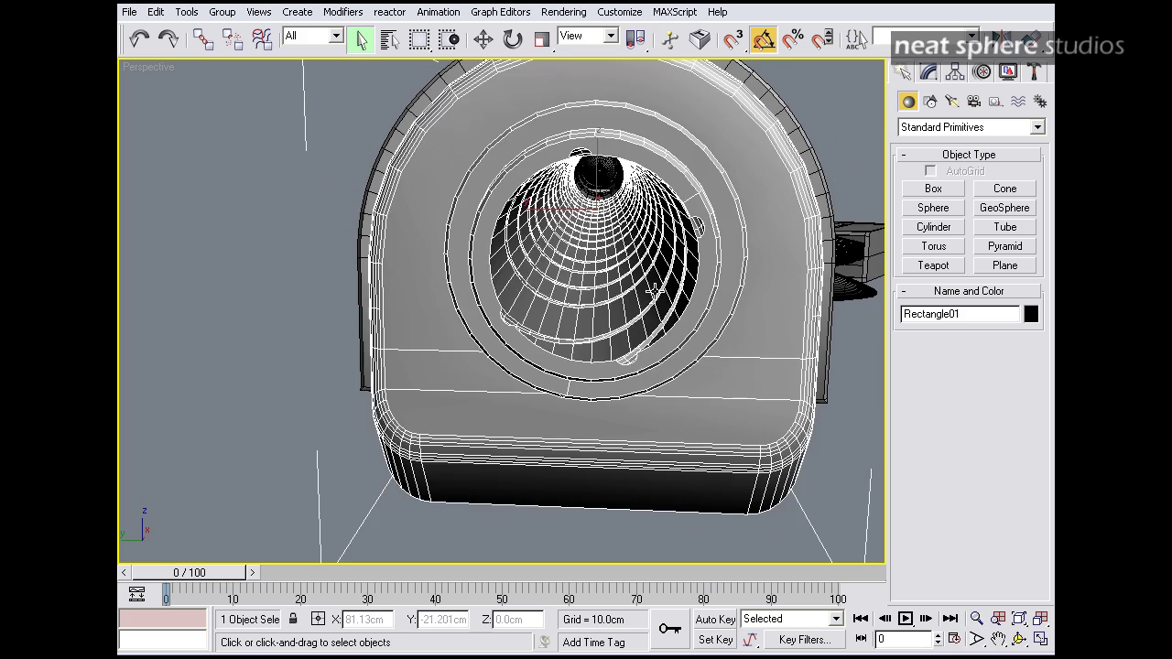
Step: Compare the slotted shroud with the underlying barrel body by viewing and selecting each part from the side
{"action": "scroll", "coordinate": [654, 273], "scroll_direction": "down", "scroll_amount": 3}
{"action": "middle_click_drag", "start_coordinate": [655, 273], "coordinate": [612, 280], "text": "alt"}
{"action": "key", "text": "alt+z"}
{"action": "mouse_move", "coordinate": [612, 284]}
{"action": "left_mouse_down"}
{"action": "mouse_move", "coordinate": [609, 234]}
{"action": "mouse_move", "coordinate": [607, 269]}
{"action": "left_mouse_up"}
{"action": "middle_click_drag", "start_coordinate": [608, 269], "coordinate": [560, 269], "text": "alt"}
{"action": "right_click", "coordinate": [543, 214]}
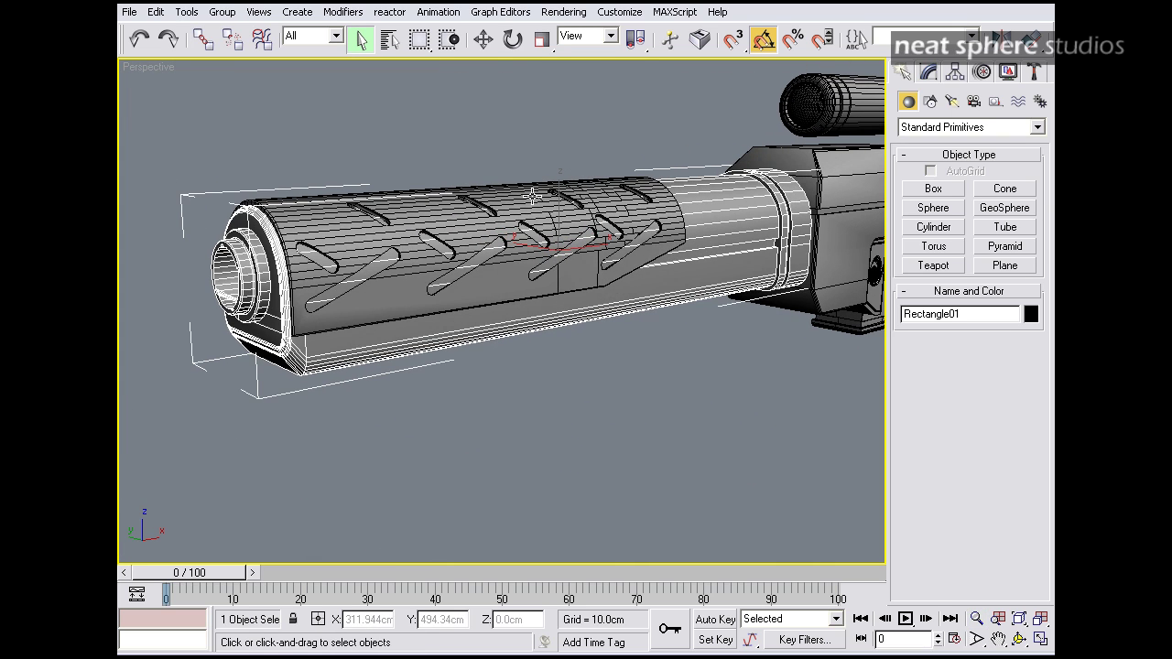
{"action": "left_click", "coordinate": [544, 209]}
{"action": "mouse_move", "coordinate": [563, 240]}
{"action": "middle_mouse_down", "text": "alt"}
{"action": "mouse_move", "coordinate": [565, 256]}
{"action": "mouse_move", "coordinate": [568, 235]}
{"action": "middle_mouse_up", "text": "alt"}
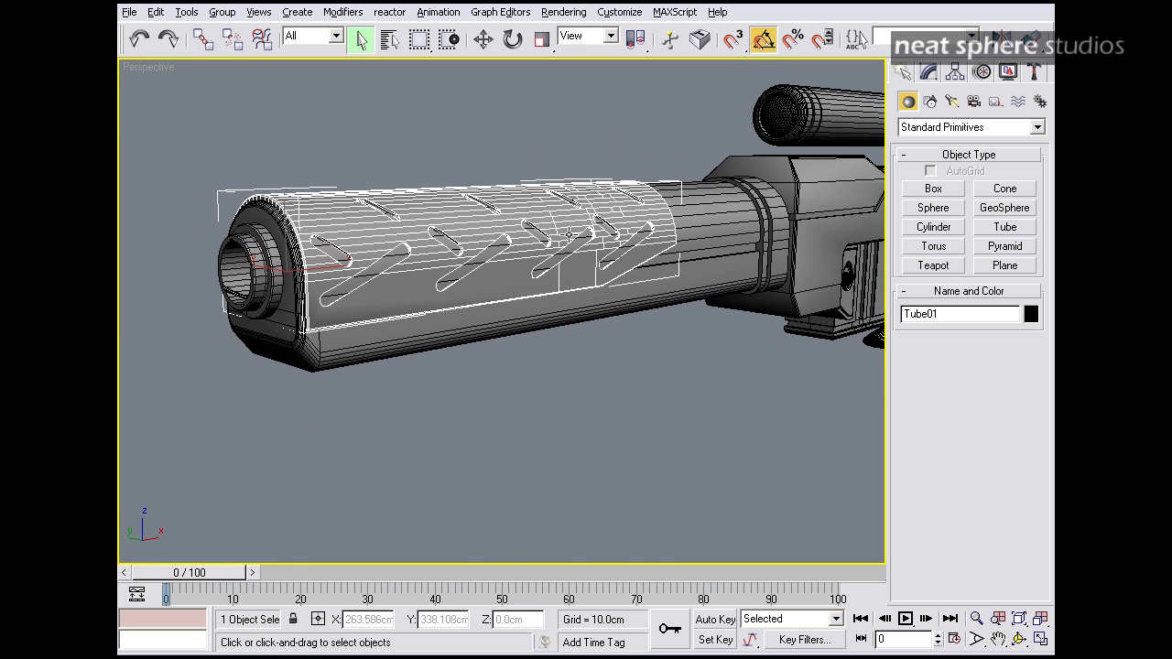
{"action": "left_click", "coordinate": [710, 207]}
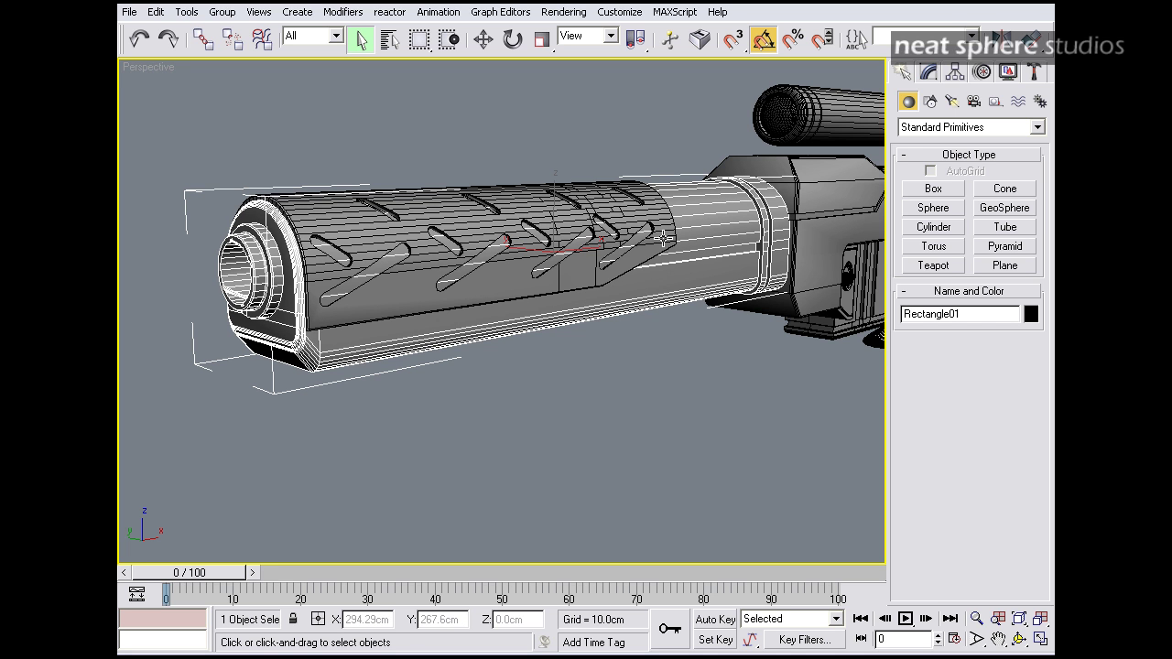
{"action": "left_click", "coordinate": [647, 206]}
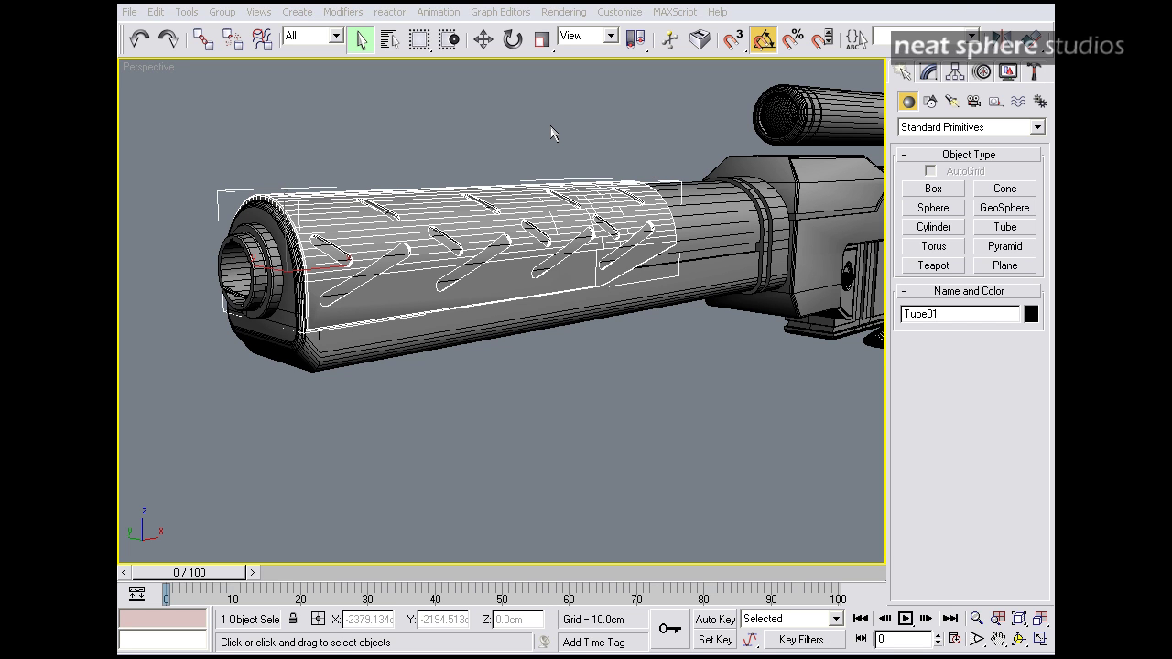
Step: Open the recent scene that contains only the rifle scope, discarding the changes to the current scene
{"action": "left_click", "coordinate": [129, 12]}
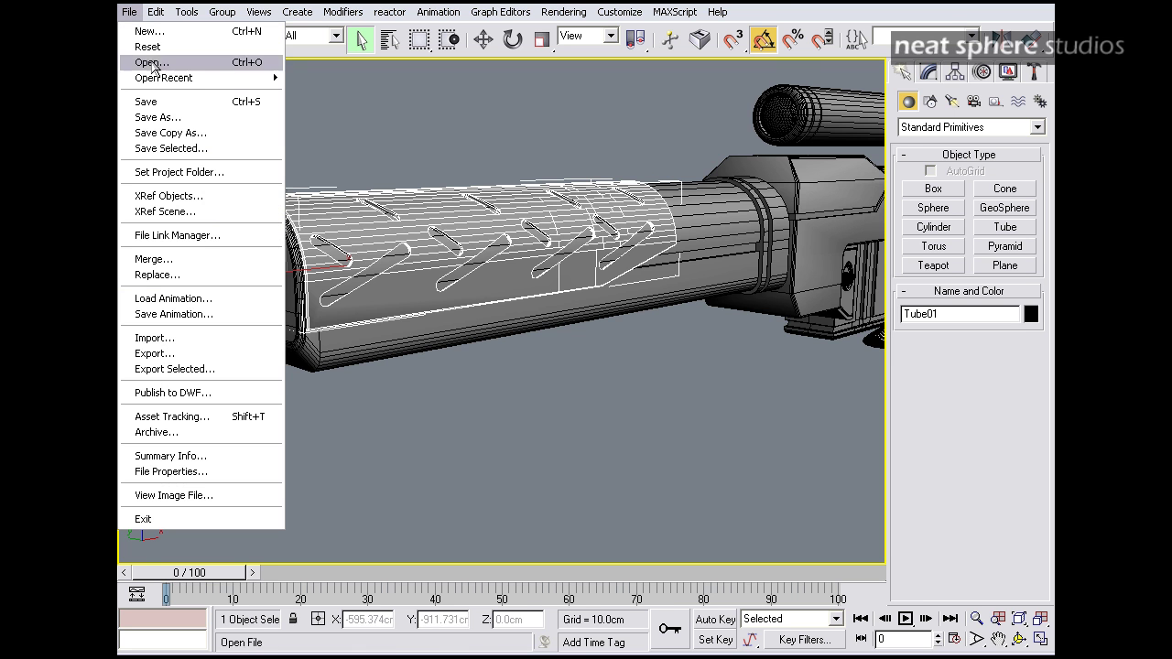
{"action": "mouse_move", "coordinate": [162, 78]}
{"action": "left_click", "coordinate": [539, 51]}
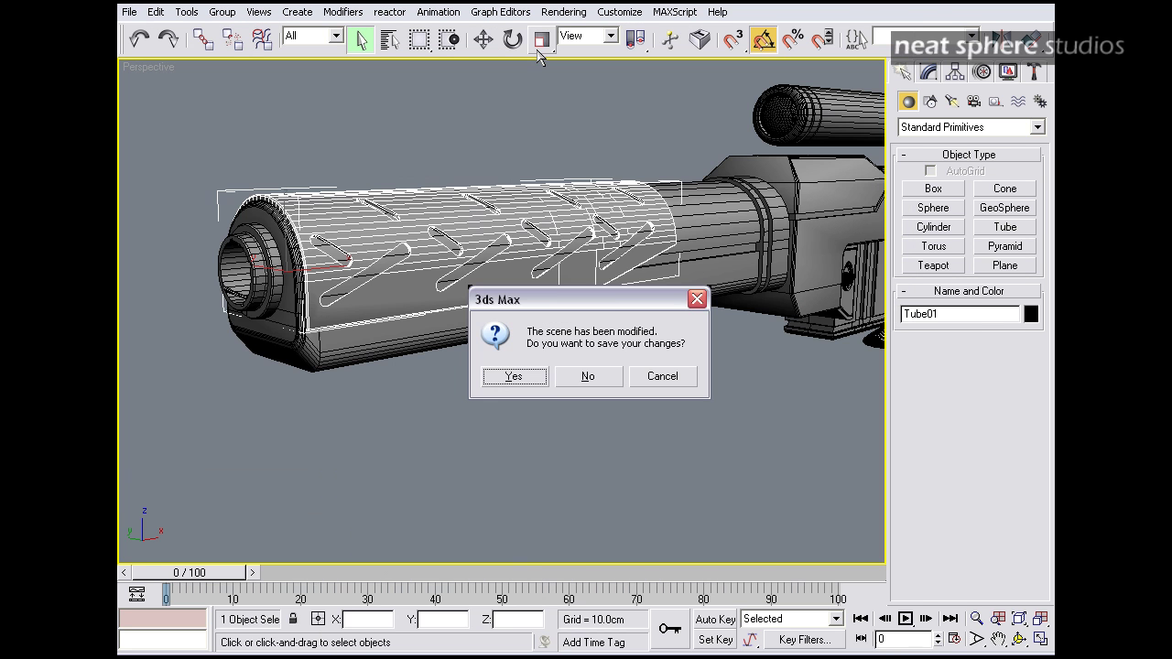
{"action": "left_click", "coordinate": [597, 376]}
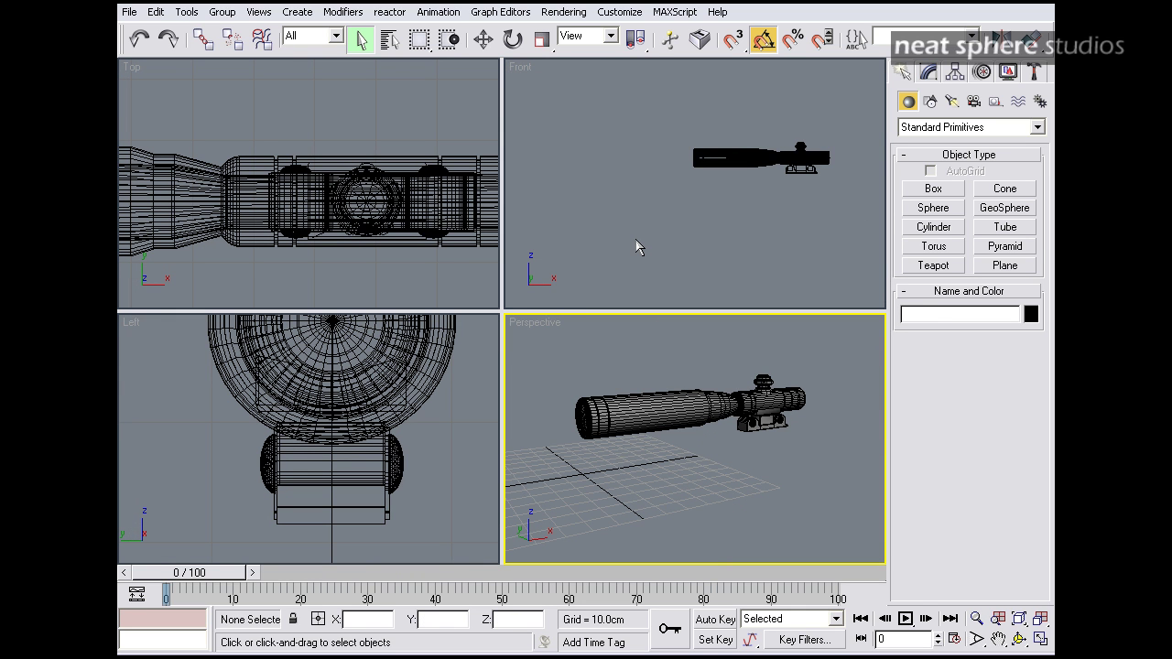
Step: Display the rifle reference image as the background of the Front viewport
{"action": "middle_click_drag", "start_coordinate": [663, 247], "coordinate": [651, 241]}
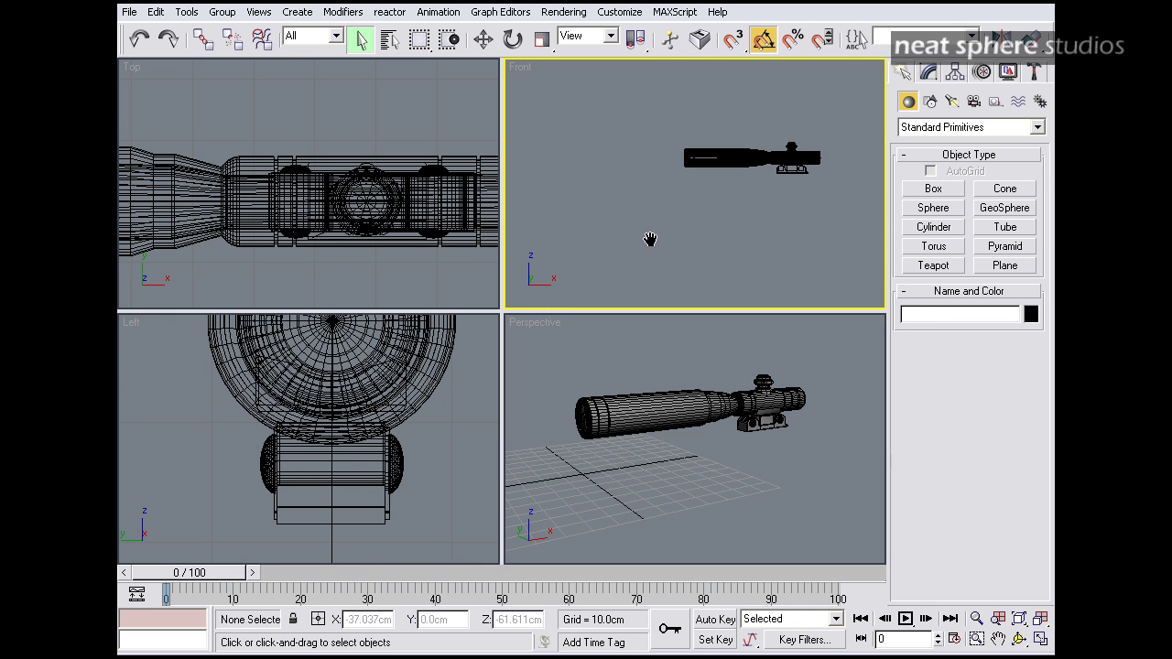
{"action": "left_click", "coordinate": [686, 424]}
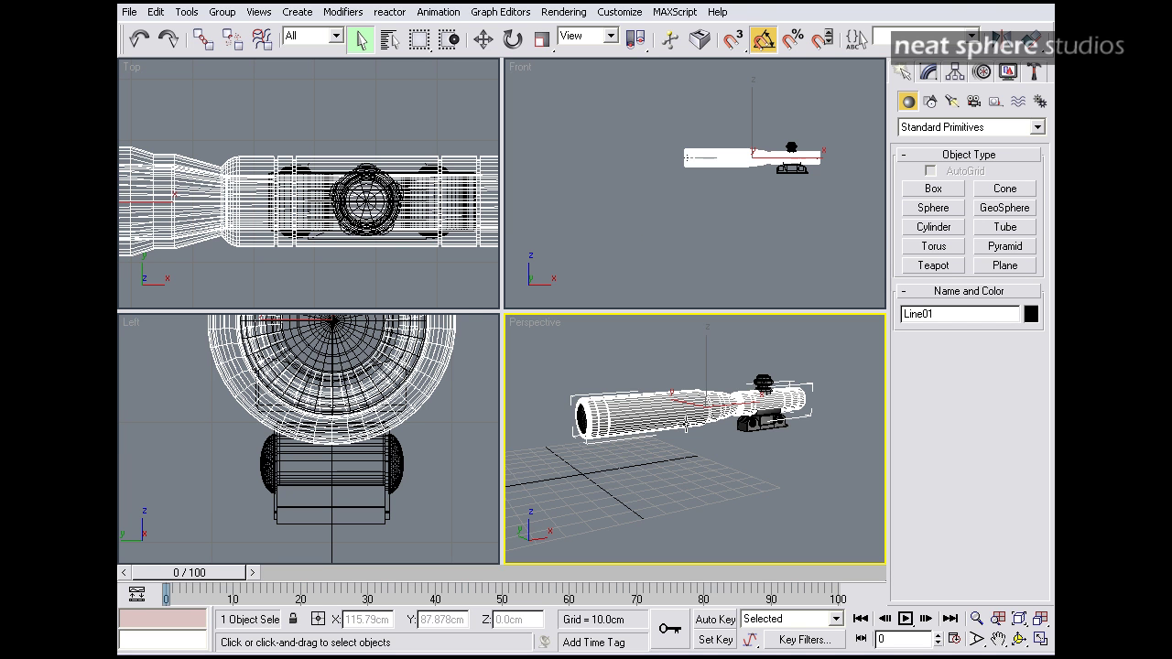
{"action": "left_click", "coordinate": [720, 235]}
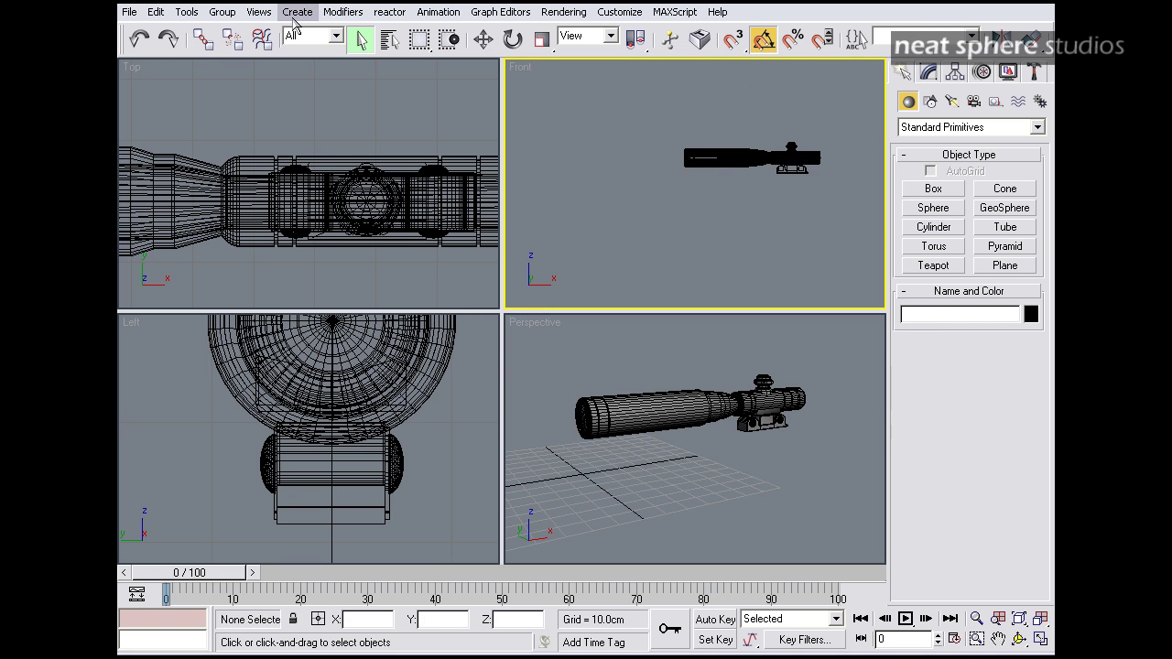
{"action": "left_click", "coordinate": [258, 12]}
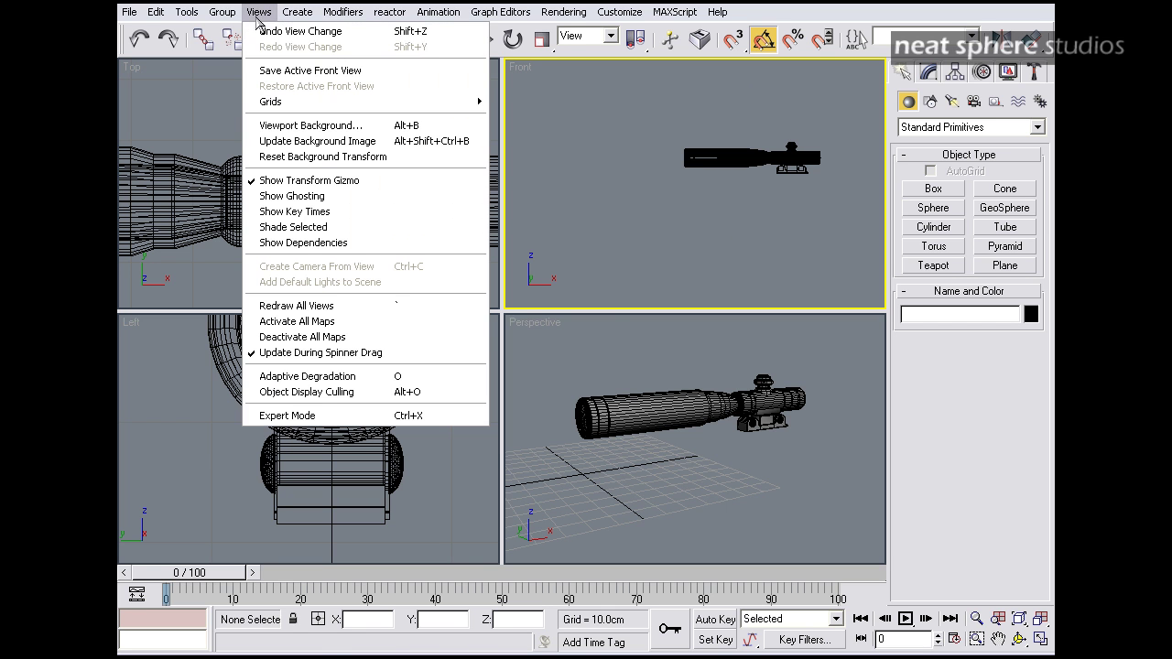
{"action": "left_click", "coordinate": [313, 127]}
{"action": "left_click", "coordinate": [626, 510]}
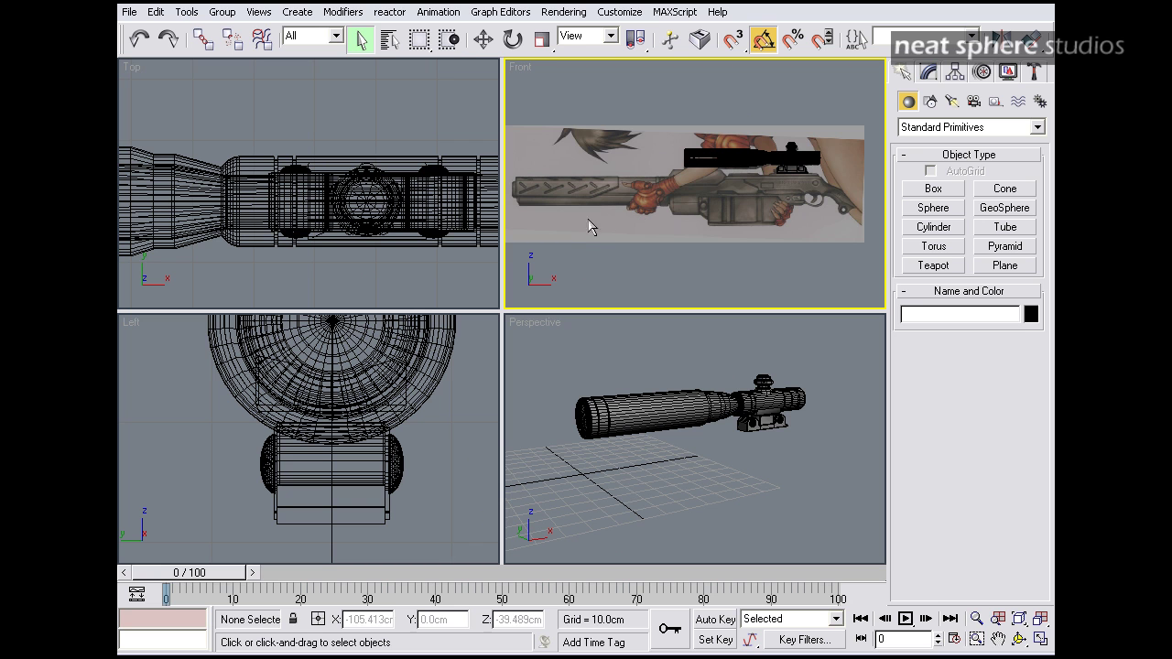
Step: Create a cylinder beneath the scope in the Left view, about 9.1 cm in radius and 36.2 cm in height
{"action": "middle_click_drag", "start_coordinate": [578, 225], "coordinate": [663, 220]}
{"action": "key", "text": "alt+z"}
{"action": "left_click_drag", "start_coordinate": [696, 228], "coordinate": [726, 170]}
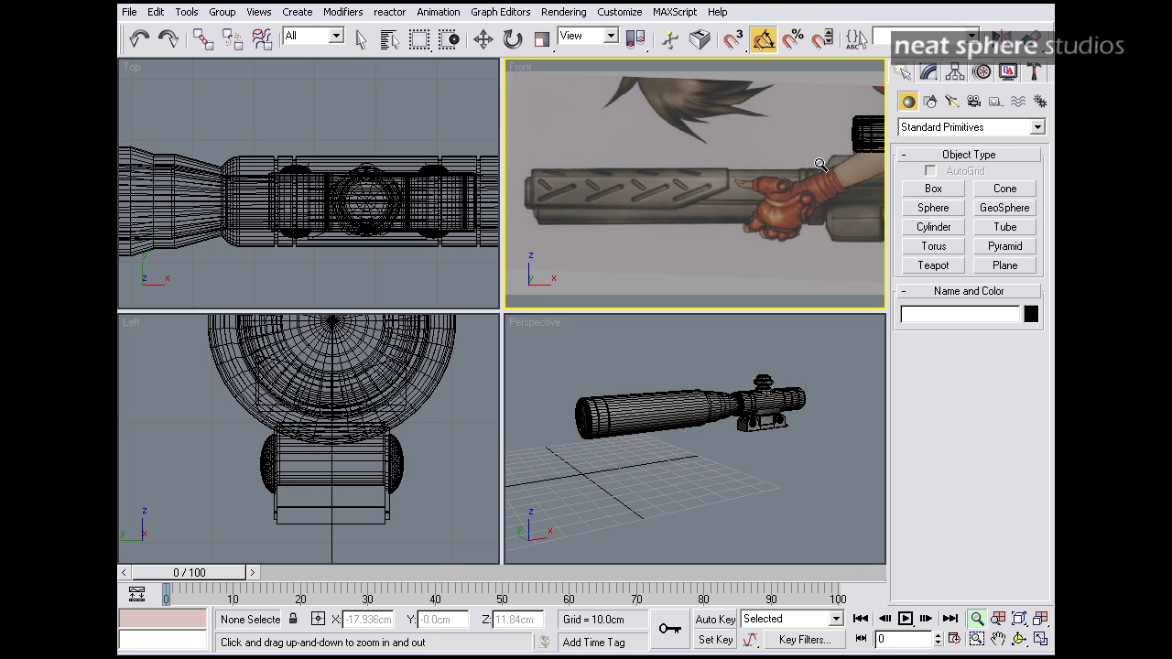
{"action": "left_click_drag", "start_coordinate": [412, 378], "coordinate": [403, 458]}
{"action": "middle_click_drag", "start_coordinate": [380, 448], "coordinate": [382, 424]}
{"action": "left_click", "coordinate": [951, 229]}
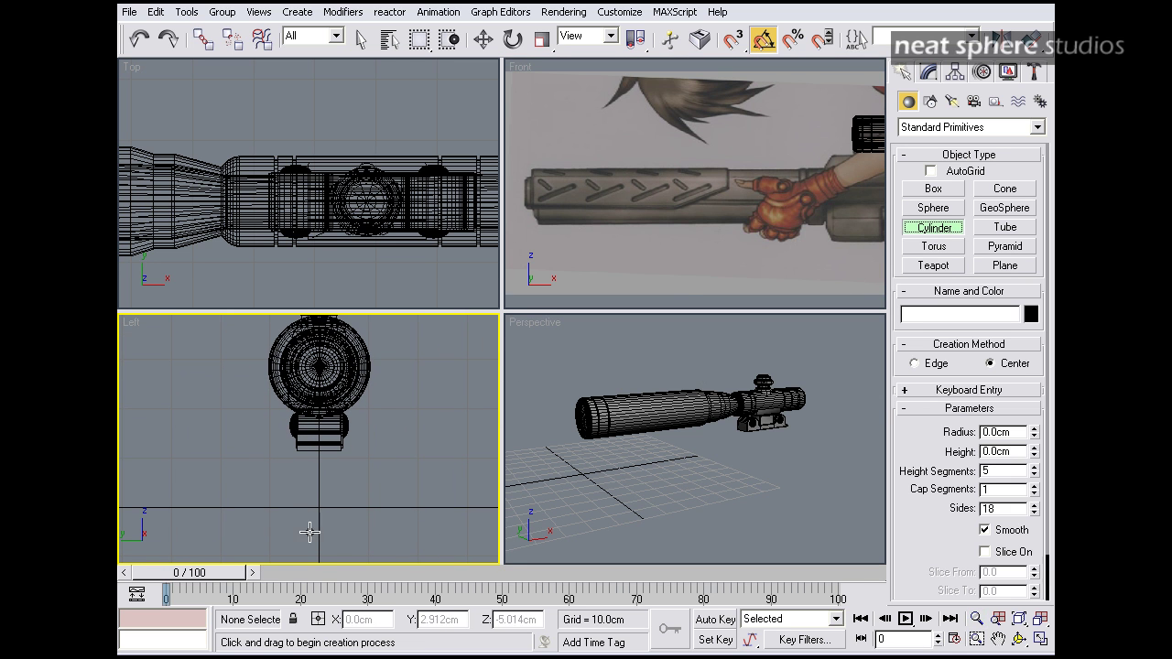
{"action": "left_click_drag", "start_coordinate": [317, 521], "coordinate": [352, 548]}
{"action": "right_click", "coordinate": [418, 372]}
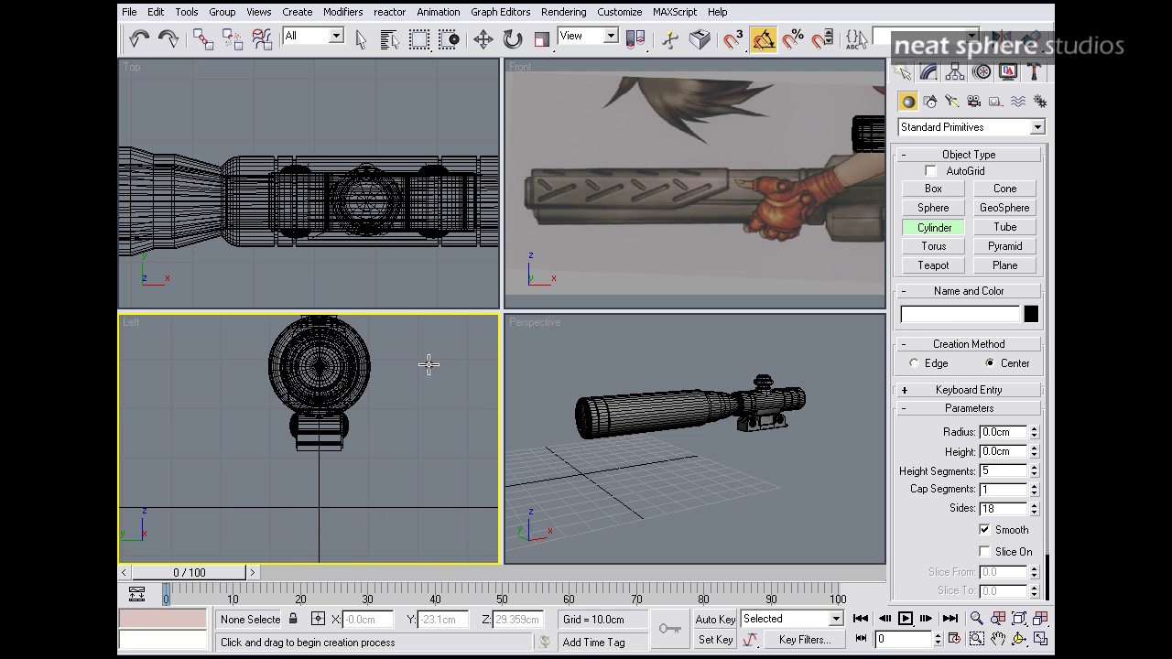
{"action": "middle_click_drag", "start_coordinate": [315, 504], "coordinate": [329, 475]}
{"action": "left_click_drag", "start_coordinate": [327, 472], "coordinate": [371, 463]}
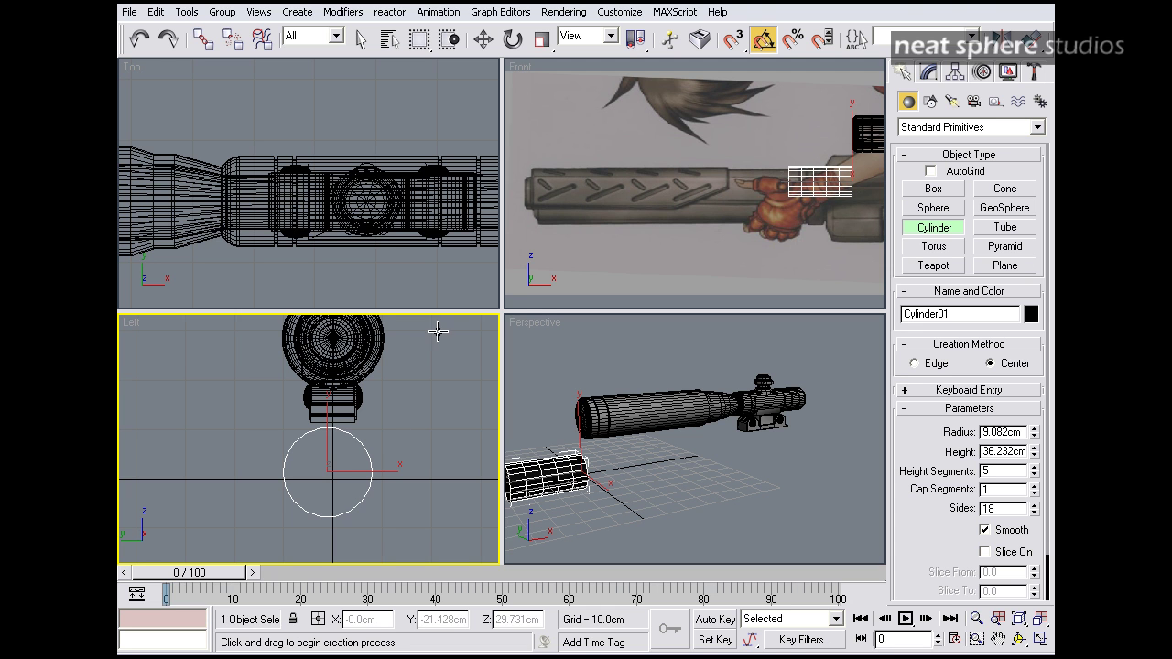
Step: Assign the 01 - Default material to the new cylinder and hide the grid in the Perspective view
{"action": "right_click", "coordinate": [767, 202]}
{"action": "left_click_drag", "start_coordinate": [941, 53], "coordinate": [728, 55]}
{"action": "left_click", "coordinate": [909, 41]}
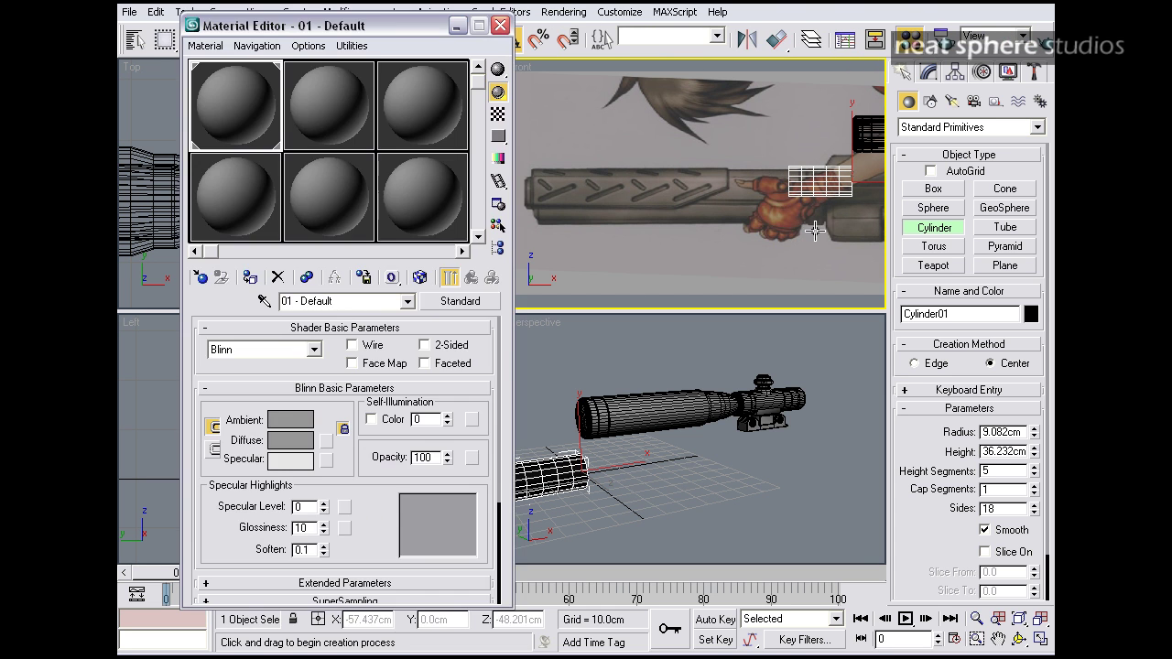
{"action": "left_click", "coordinate": [501, 24]}
{"action": "middle_click_drag", "start_coordinate": [597, 481], "coordinate": [665, 488]}
{"action": "key", "text": "alt+z"}
{"action": "left_click_drag", "start_coordinate": [700, 502], "coordinate": [702, 487]}
{"action": "key", "text": "g"}
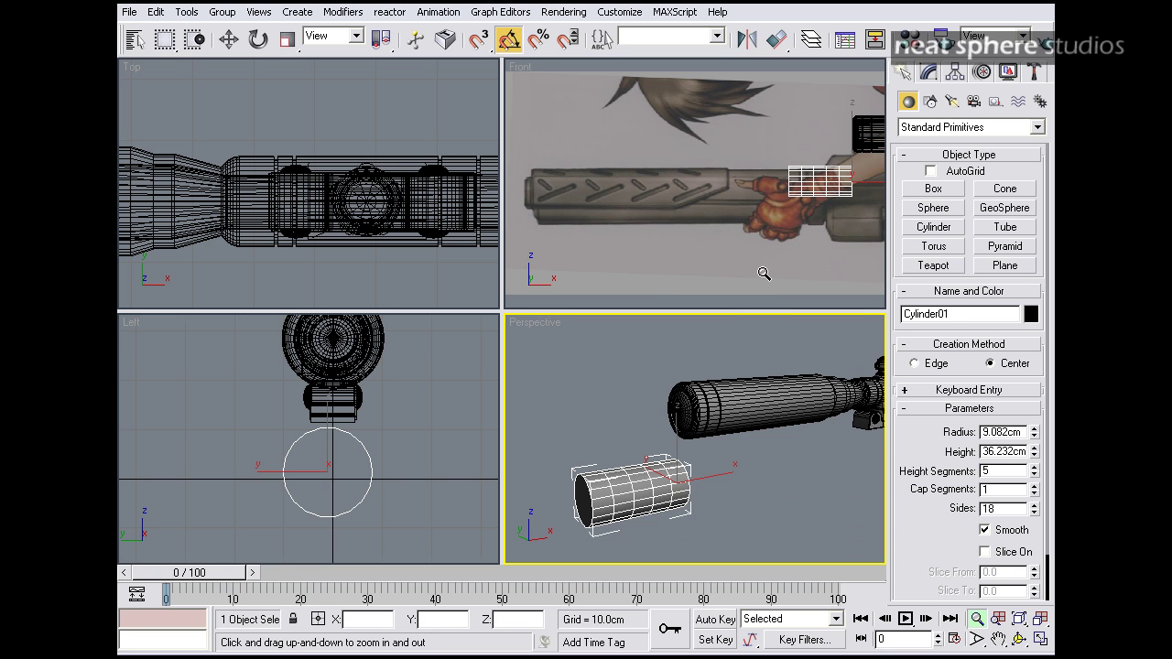
Step: Align the cylinder with the reference barrel in the Front view and extend its height to about 170.65 cm
{"action": "middle_click_drag", "start_coordinate": [795, 237], "coordinate": [773, 234]}
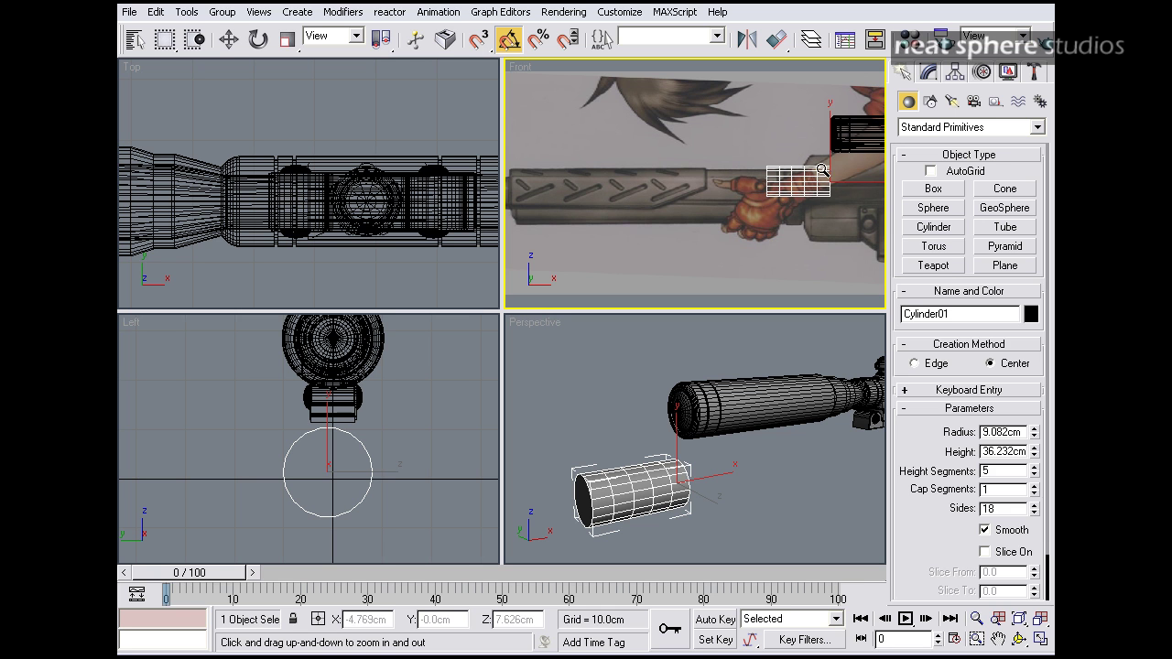
{"action": "key", "text": "w"}
{"action": "left_click_drag", "start_coordinate": [850, 167], "coordinate": [827, 171]}
{"action": "middle_click_drag", "start_coordinate": [771, 246], "coordinate": [795, 246]}
{"action": "left_click", "coordinate": [929, 73]}
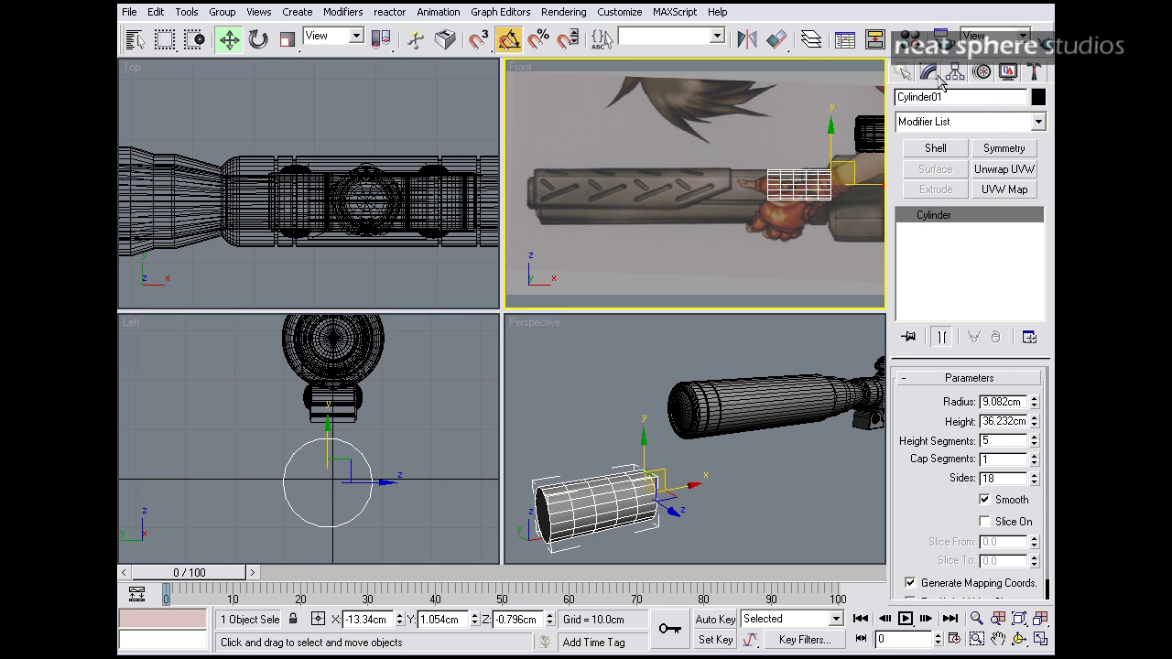
{"action": "left_click_drag", "start_coordinate": [1034, 421], "coordinate": [970, 83]}
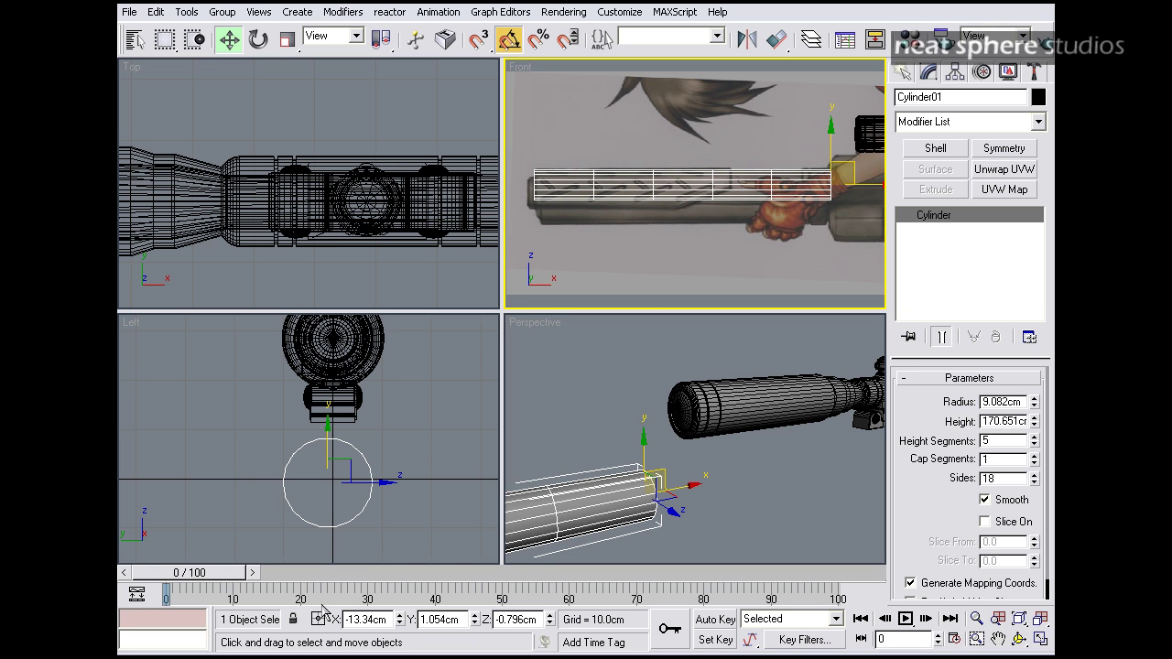
Step: Center the cylinder by setting its Y and Z positions to 0 cm
{"action": "left_click_drag", "start_coordinate": [364, 486], "coordinate": [371, 485]}
{"action": "left_click_drag", "start_coordinate": [463, 620], "coordinate": [422, 620]}
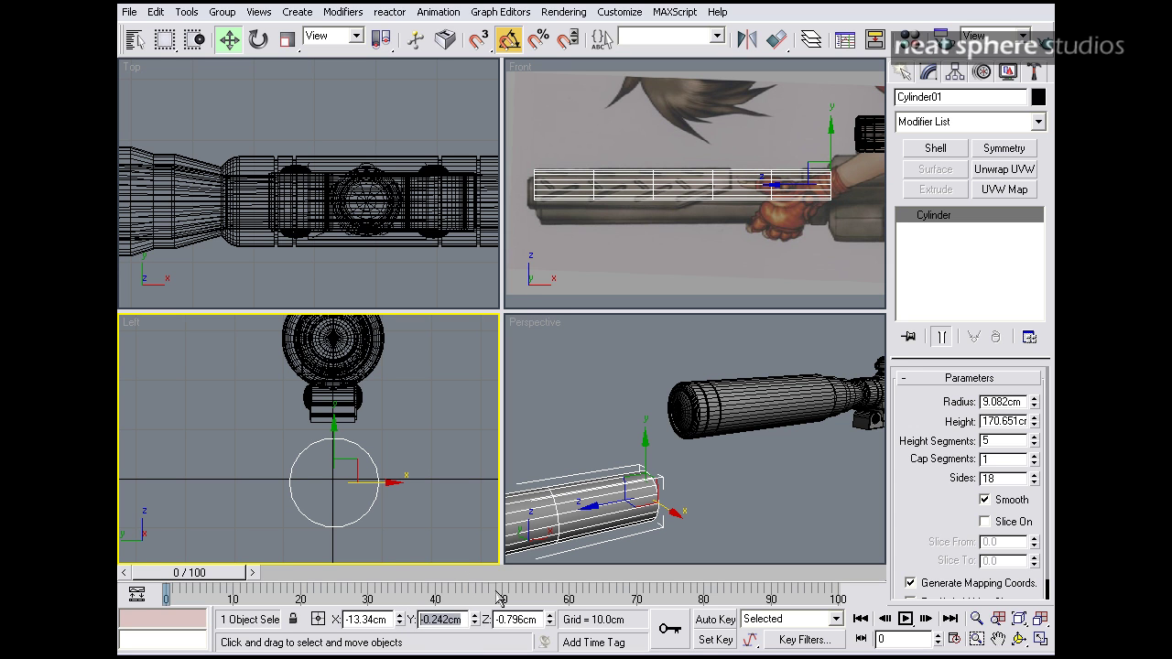
{"action": "type", "text": "0"}
{"action": "key", "text": "Return"}
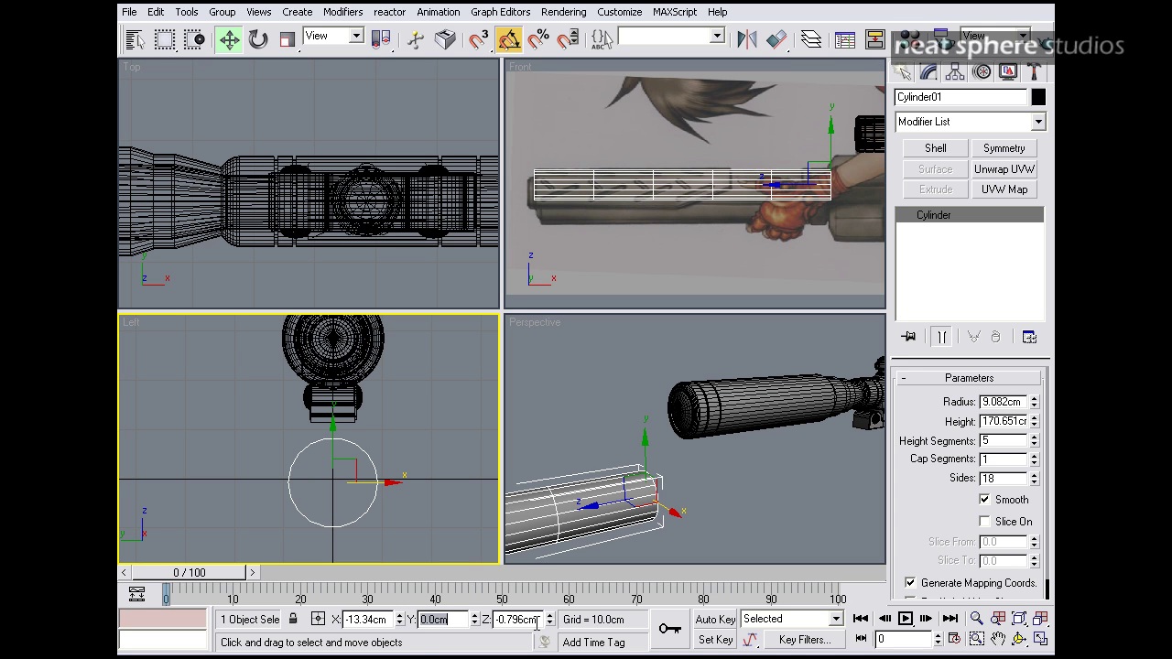
{"action": "left_click_drag", "start_coordinate": [536, 624], "coordinate": [470, 624]}
{"action": "type", "text": "0"}
{"action": "key", "text": "Return"}
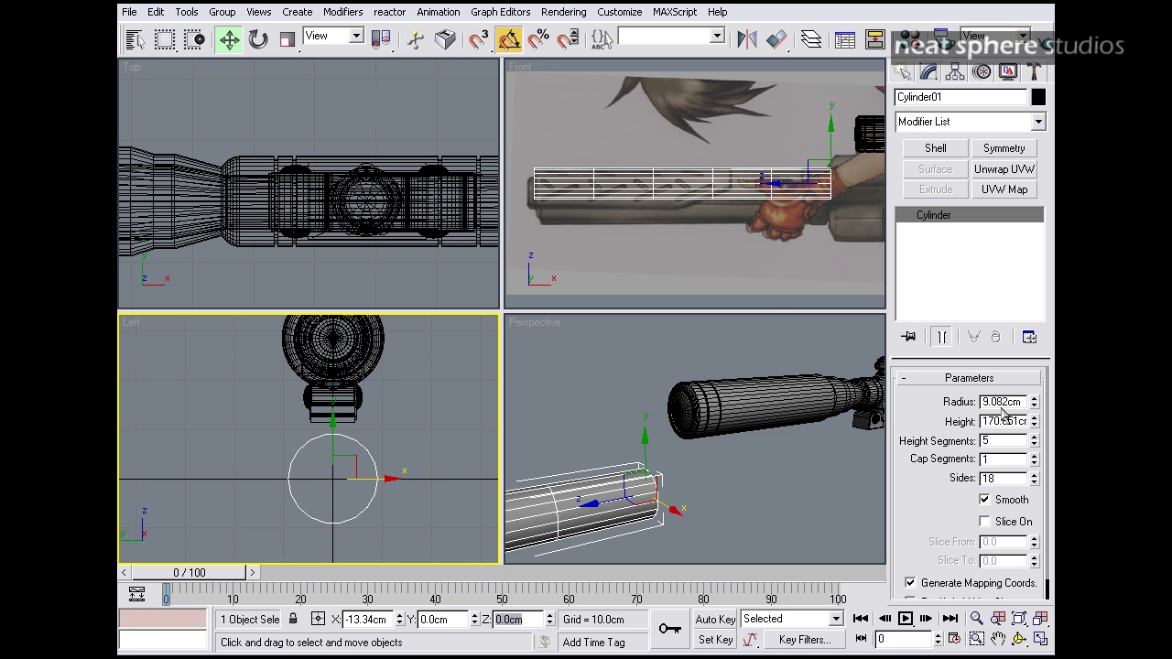
Step: Set the cylinder's radius to 12 cm
{"action": "key", "text": "alt+t"}
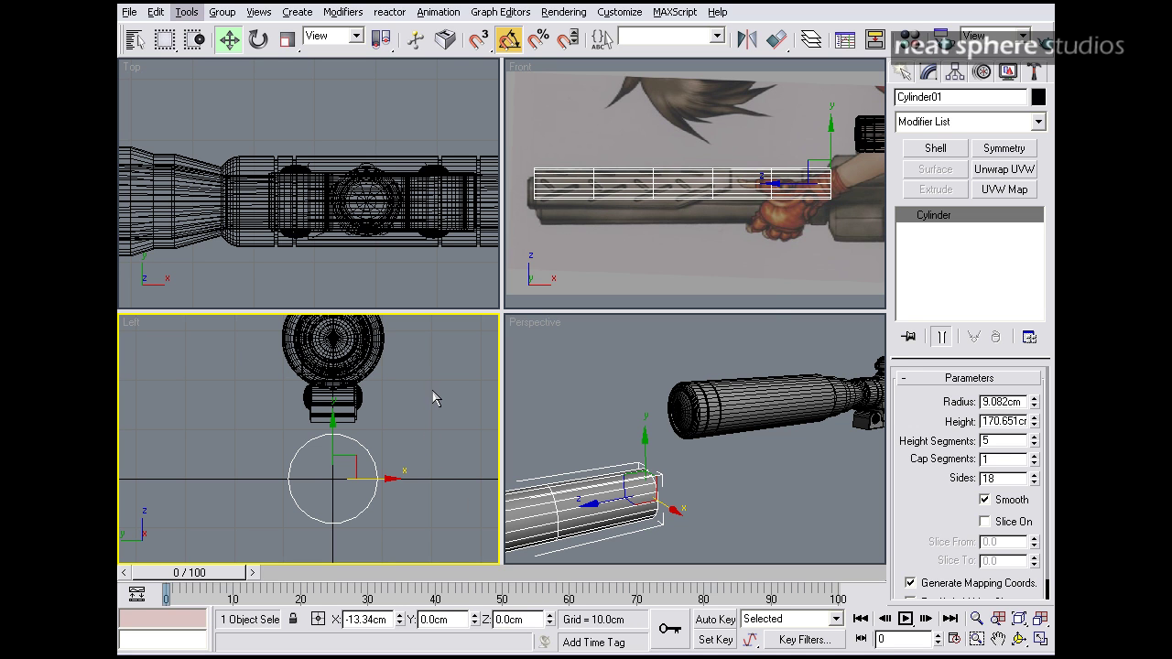
{"action": "key", "text": "alt+z"}
{"action": "left_click_drag", "start_coordinate": [439, 397], "coordinate": [356, 452]}
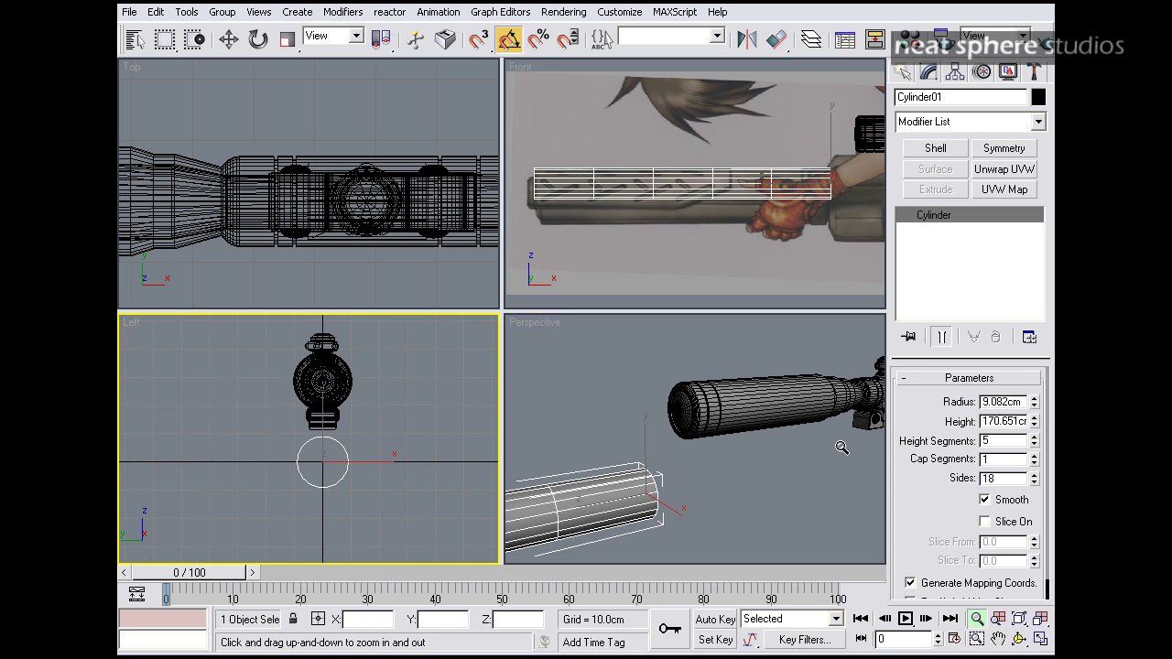
{"action": "left_click_drag", "start_coordinate": [1025, 402], "coordinate": [953, 401]}
{"action": "type", "text": "12"}
{"action": "key", "text": "Return"}
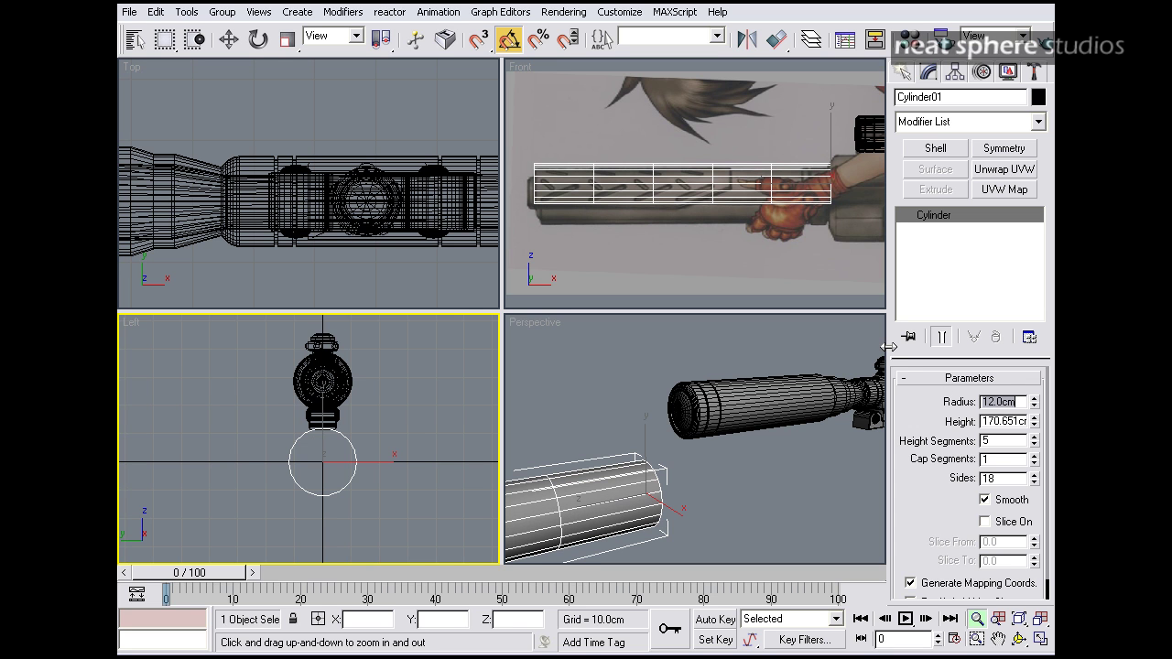
Step: Lower the cylinder slightly in the Front view to match the barrel in the reference image
{"action": "middle_click_drag", "start_coordinate": [808, 187], "coordinate": [707, 184]}
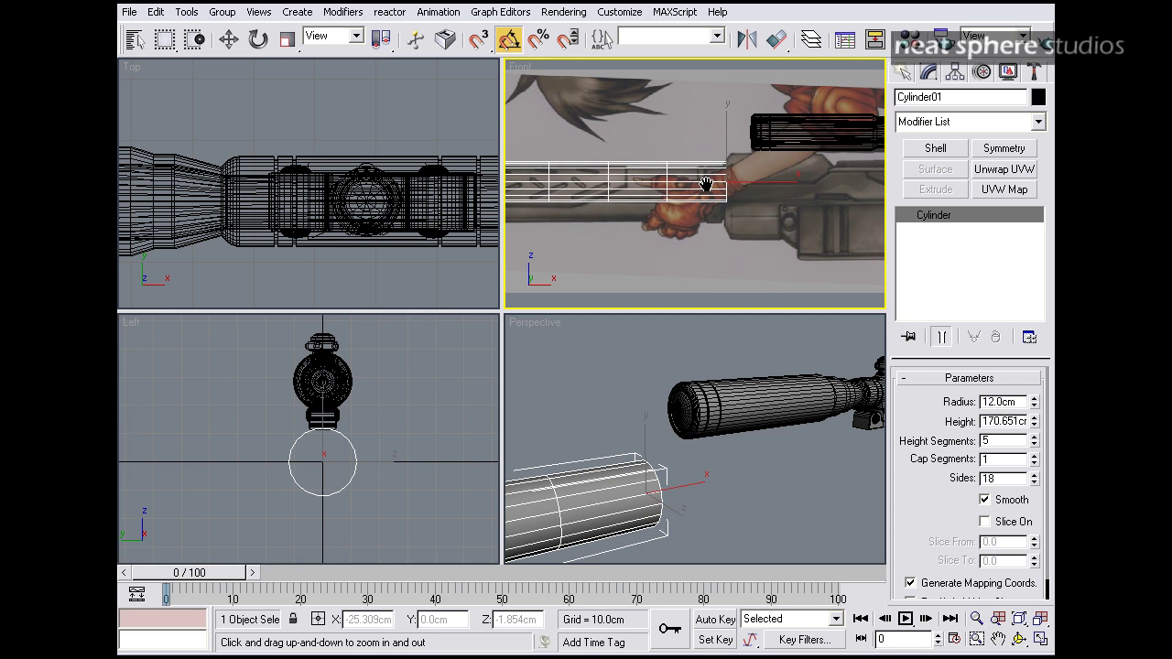
{"action": "scroll", "coordinate": [707, 184], "scroll_direction": "down", "scroll_amount": 3}
{"action": "key", "text": "w"}
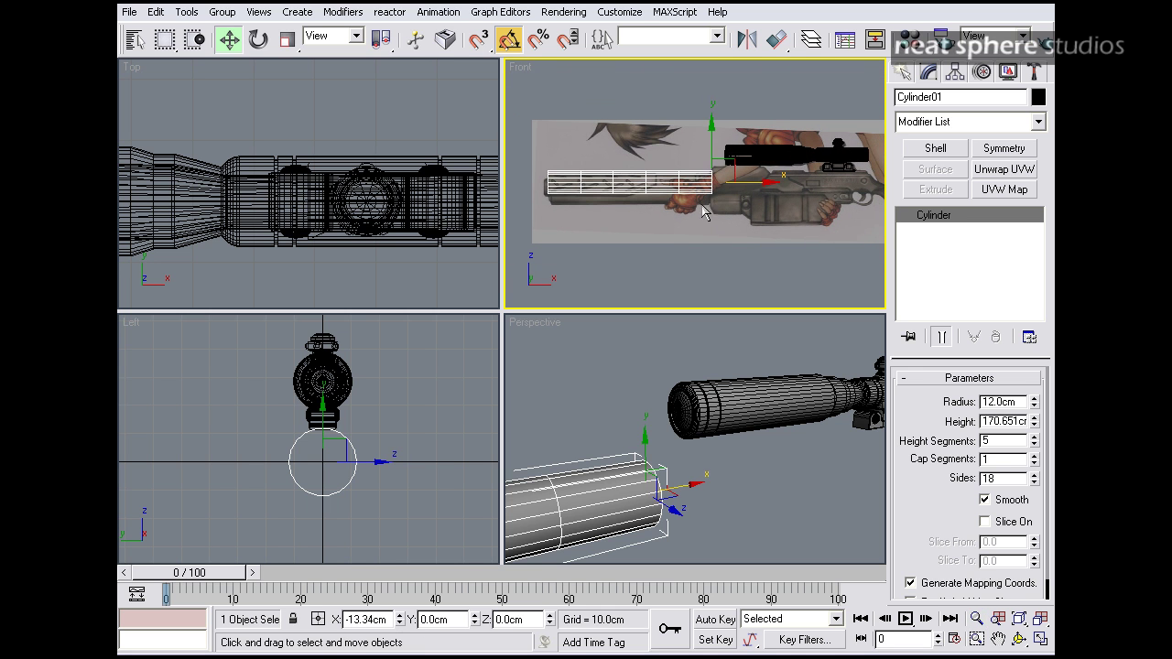
{"action": "left_click_drag", "start_coordinate": [713, 144], "coordinate": [710, 148]}
Step: Set the barrel cylinder's number of sides to 24
{"action": "key", "text": "alt+z"}
{"action": "left_click_drag", "start_coordinate": [705, 466], "coordinate": [709, 485]}
{"action": "mouse_move", "coordinate": [652, 447]}
{"action": "middle_mouse_down", "text": "alt"}
{"action": "mouse_move", "coordinate": [766, 440]}
{"action": "mouse_move", "coordinate": [770, 422]}
{"action": "mouse_move", "coordinate": [796, 422]}
{"action": "mouse_move", "coordinate": [706, 424]}
{"action": "mouse_move", "coordinate": [652, 447]}
{"action": "middle_mouse_up", "text": "alt"}
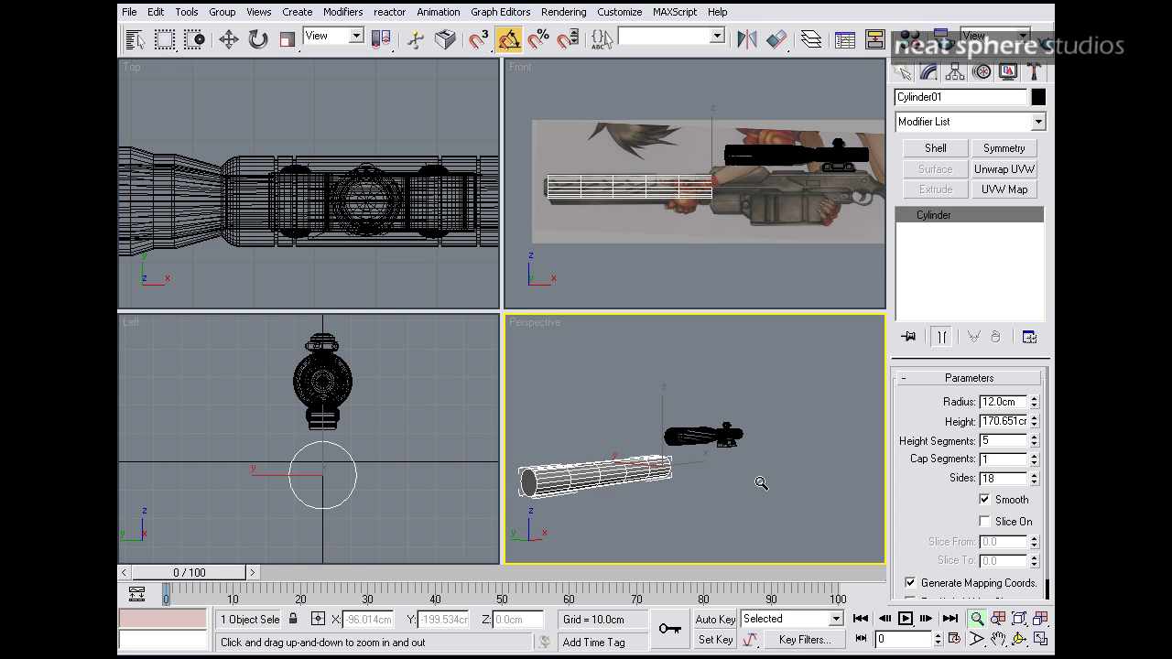
{"action": "key", "text": "Return"}
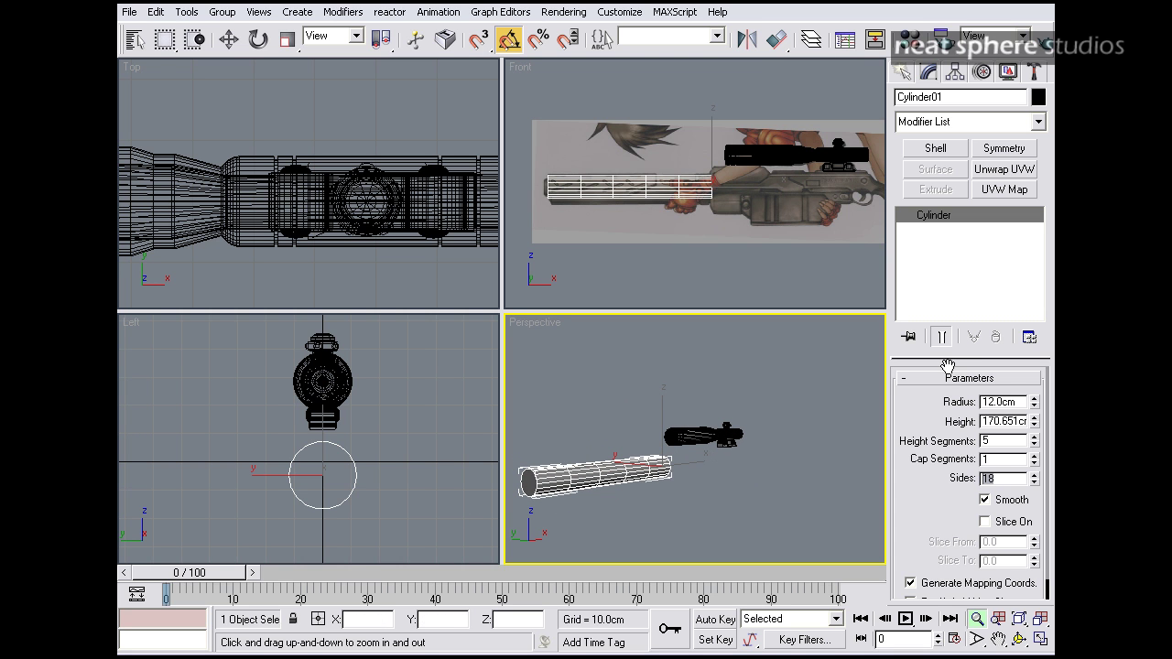
{"action": "type", "text": "2"}
{"action": "key", "text": "Return"}
Step: Slice the cylinder into an upper half with the slice running from 180 to 0
{"action": "scroll", "coordinate": [936, 457], "scroll_direction": "down", "scroll_amount": 1}
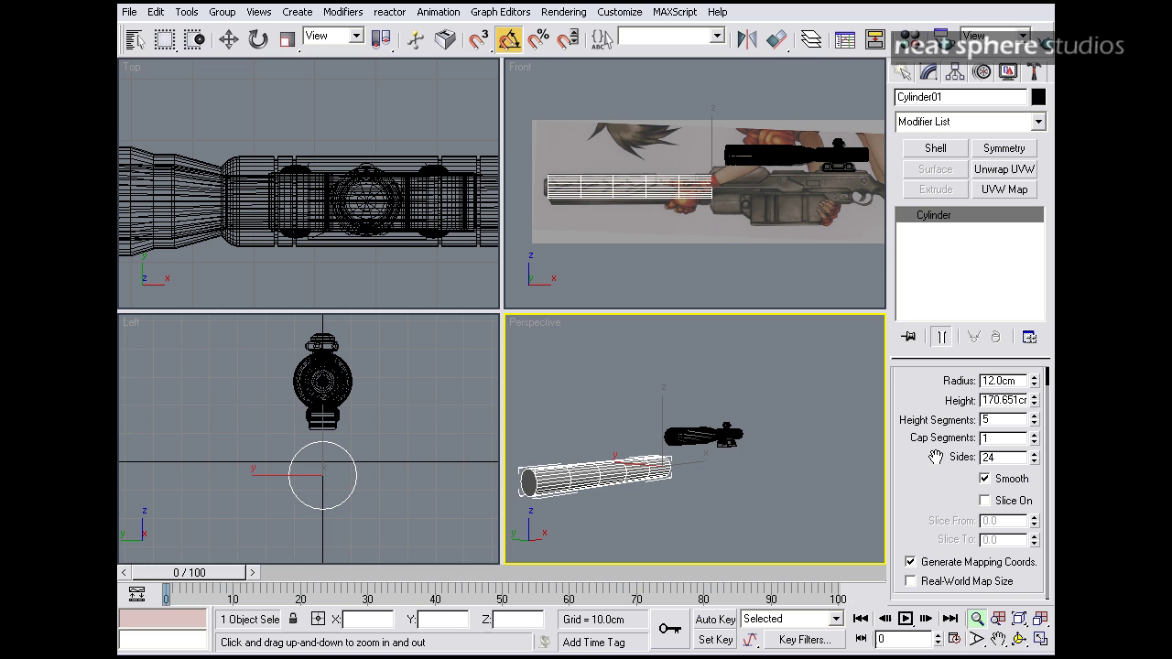
{"action": "left_click", "coordinate": [986, 501]}
{"action": "left_click_drag", "start_coordinate": [1035, 546], "coordinate": [984, 539]}
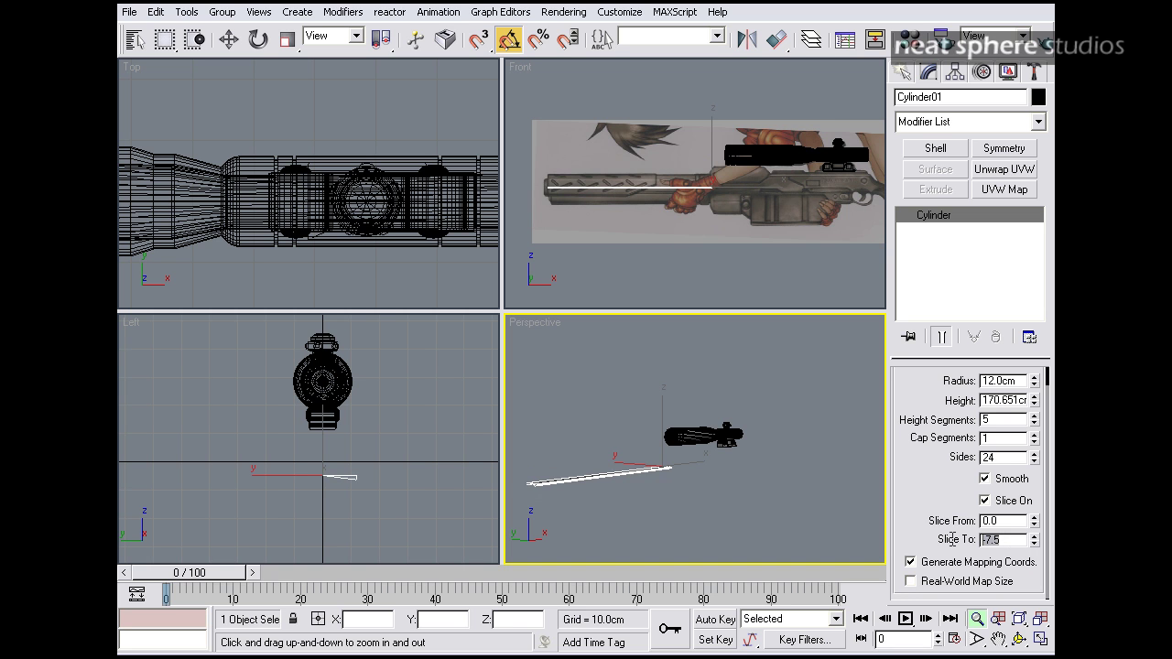
{"action": "type", "text": "0"}
{"action": "key", "text": "Return"}
{"action": "left_click_drag", "start_coordinate": [1034, 519], "coordinate": [920, 220]}
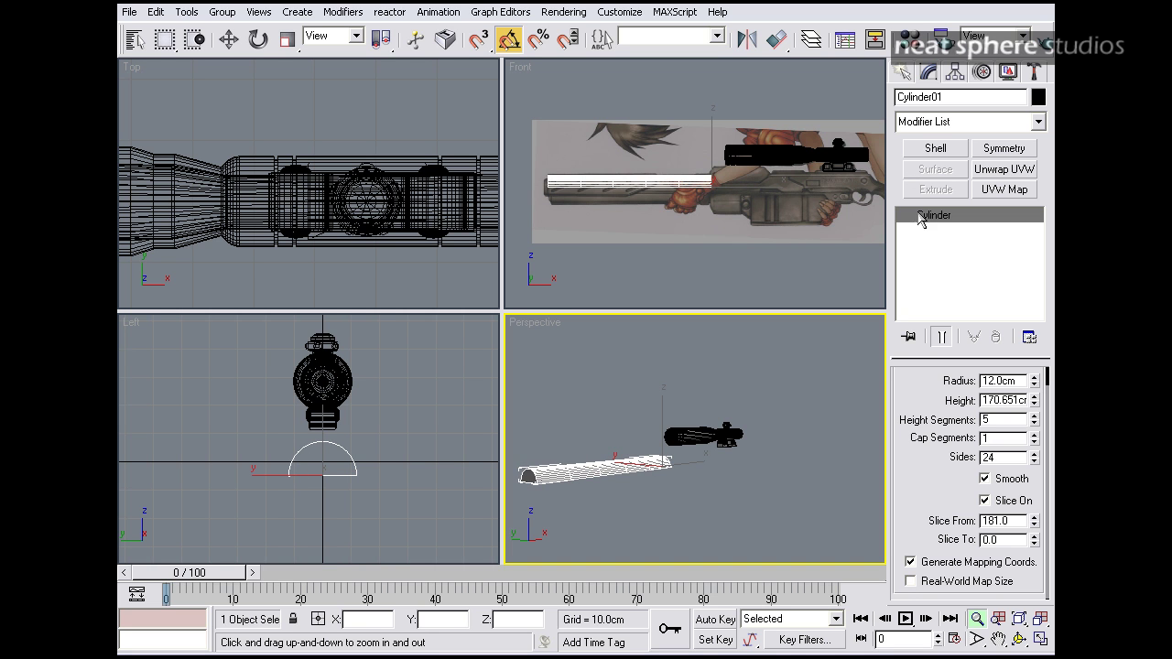
{"action": "double_click", "coordinate": [1003, 520]}
{"action": "type", "text": "180.0"}
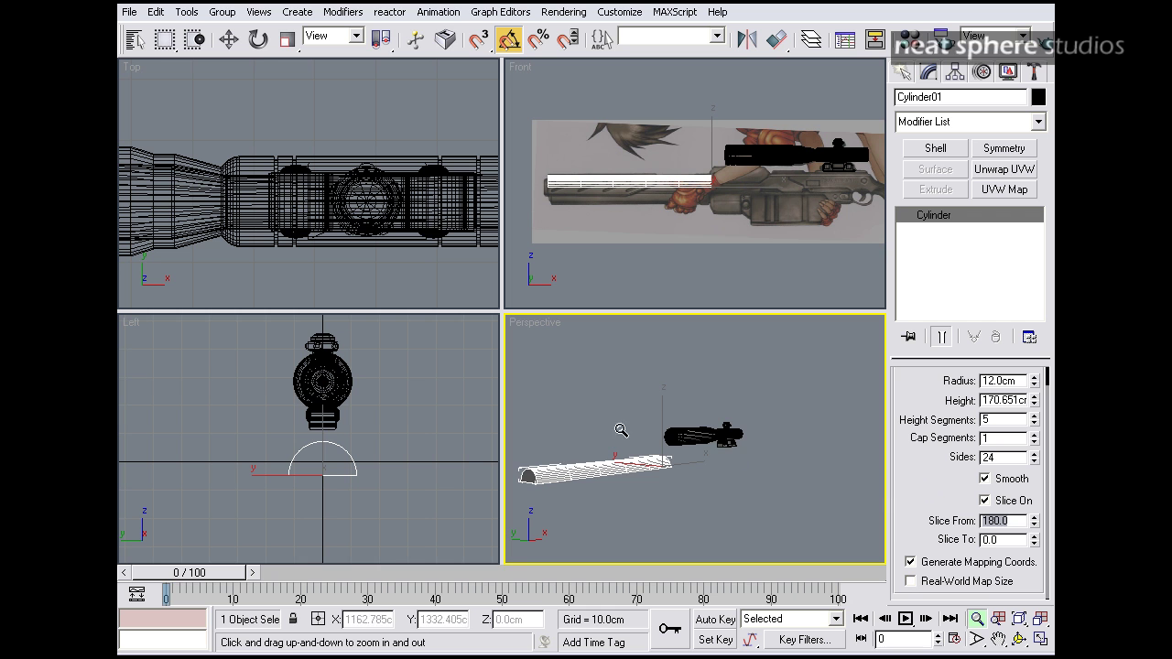
Step: Reduce the half cylinder's height segments to 3
{"action": "middle_click_drag", "start_coordinate": [607, 484], "coordinate": [609, 499]}
{"action": "left_click_drag", "start_coordinate": [768, 525], "coordinate": [785, 489]}
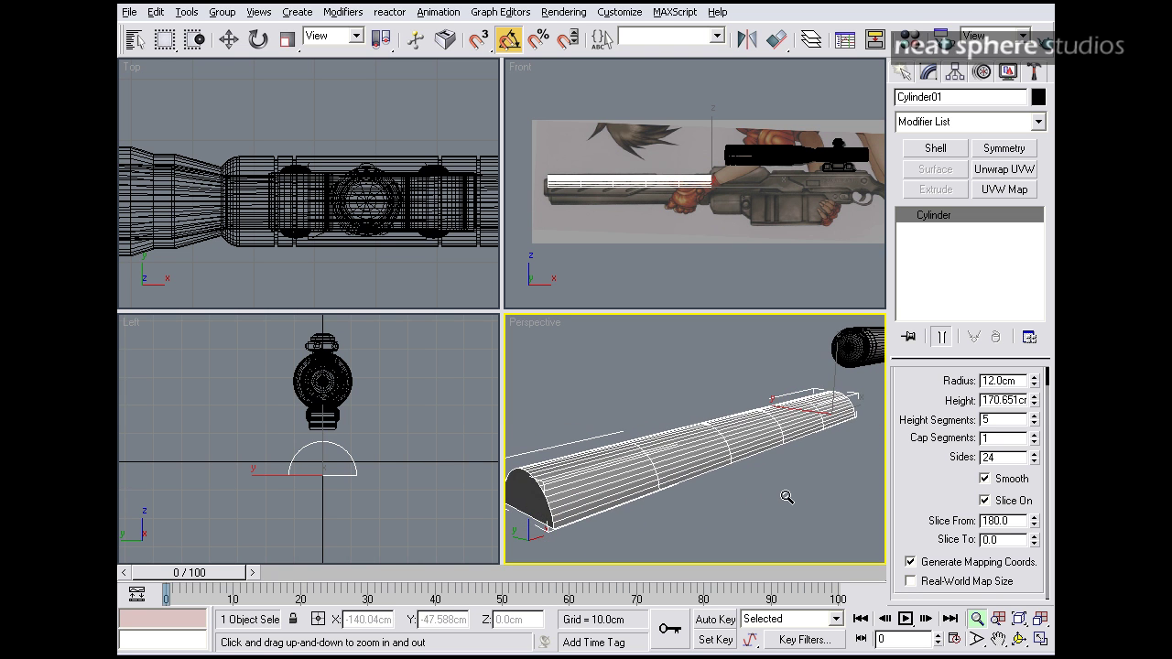
{"action": "left_click", "coordinate": [1034, 424]}
{"action": "left_click", "coordinate": [1034, 424]}
{"action": "key", "text": "w"}
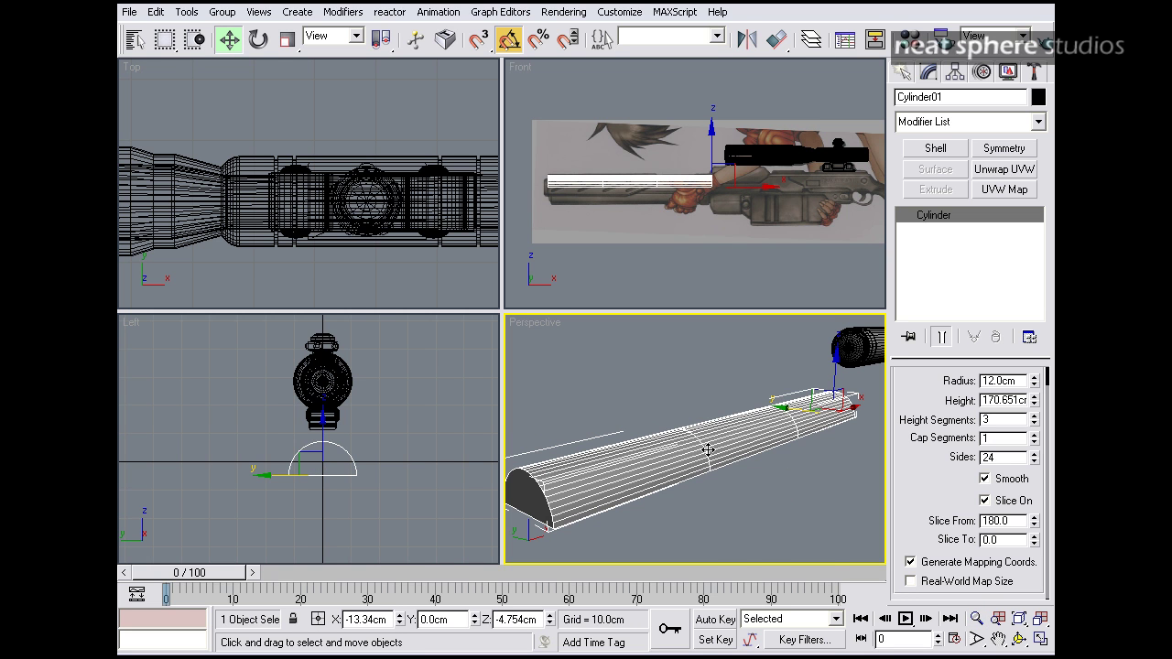
Step: Convert the half cylinder to an Editable Poly
{"action": "right_click", "coordinate": [710, 443]}
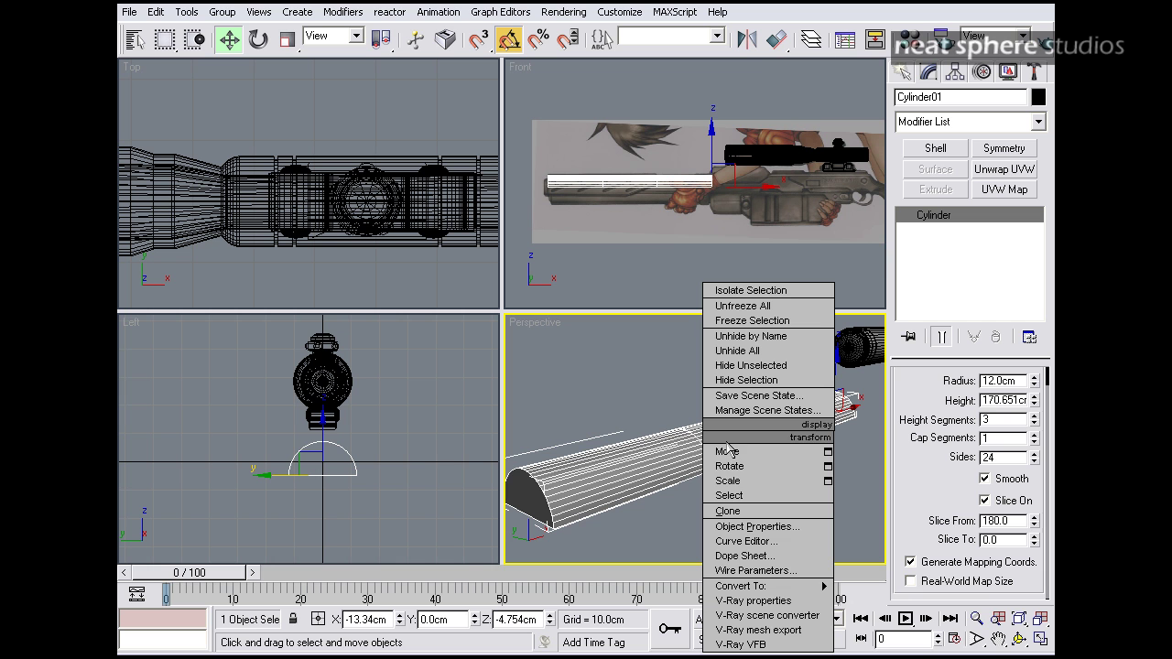
{"action": "mouse_move", "coordinate": [757, 589]}
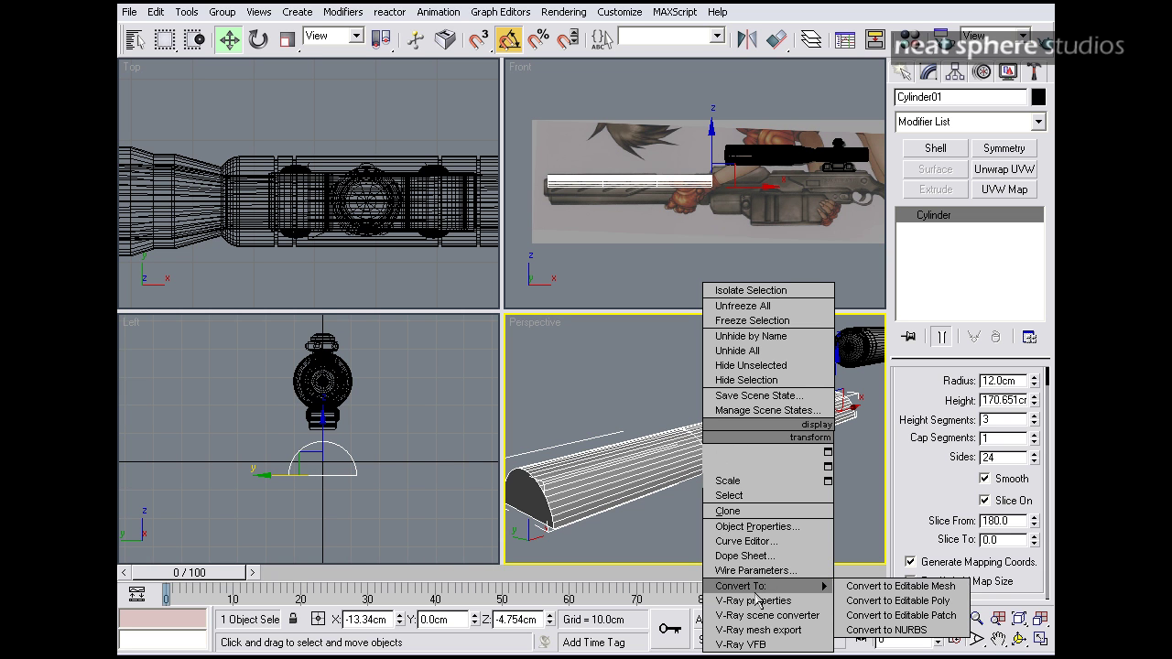
{"action": "left_click", "coordinate": [898, 601]}
Step: Extrude the six flat underside polygons of the half cylinder downward to about Z -22.8 cm
{"action": "middle_click_drag", "start_coordinate": [590, 464], "coordinate": [629, 422], "text": "alt"}
{"action": "left_click", "coordinate": [988, 398]}
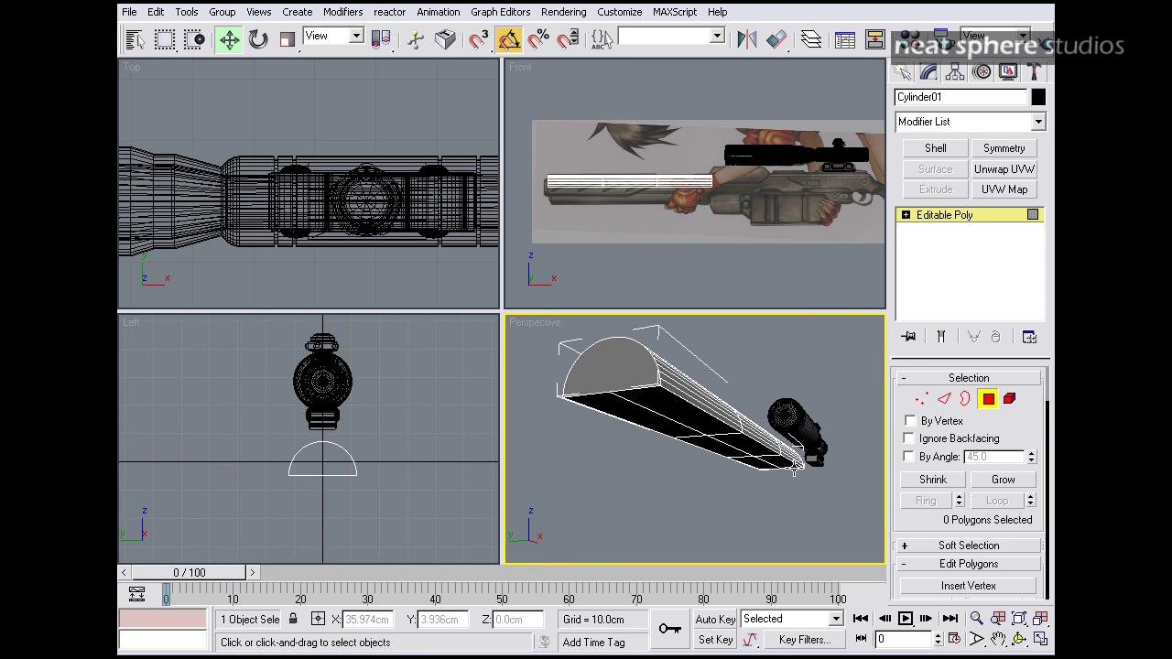
{"action": "left_click", "coordinate": [772, 463]}
{"action": "left_click", "coordinate": [751, 463], "text": "ctrl"}
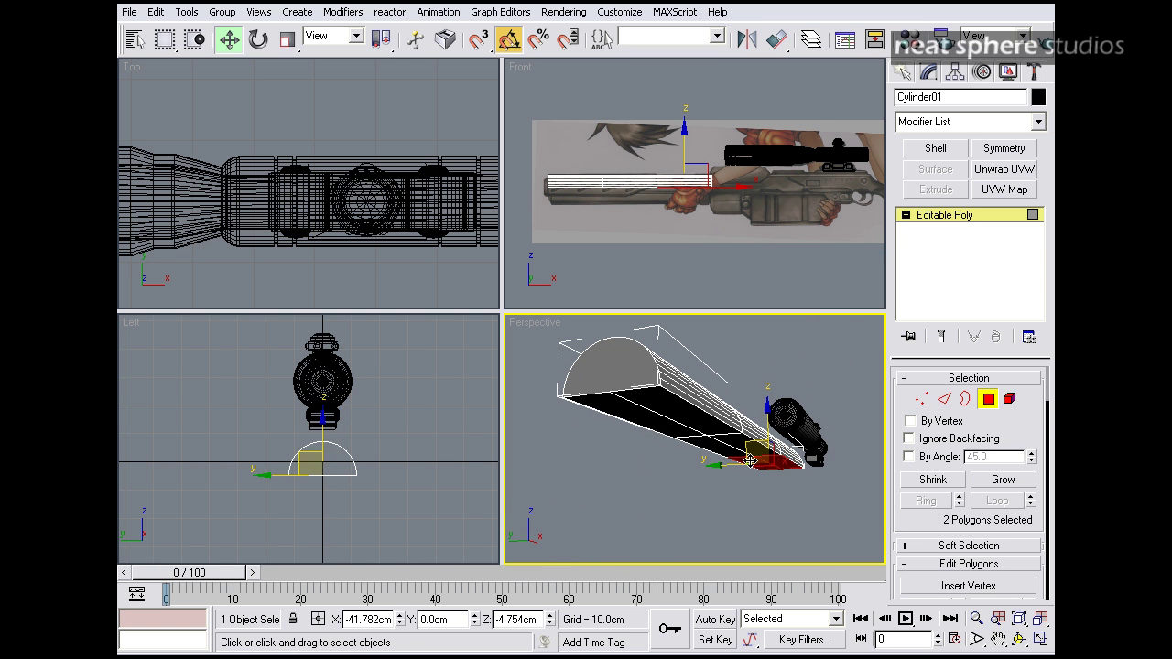
{"action": "key", "text": "q"}
{"action": "left_click", "coordinate": [728, 450], "text": "ctrl"}
{"action": "left_click", "coordinate": [700, 442], "text": "ctrl"}
{"action": "left_click", "coordinate": [669, 428], "text": "ctrl"}
{"action": "left_click", "coordinate": [641, 414], "text": "ctrl"}
{"action": "scroll", "coordinate": [925, 527], "scroll_direction": "down", "scroll_amount": 1}
{"action": "scroll", "coordinate": [925, 527], "scroll_direction": "down", "scroll_amount": 5}
{"action": "left_click", "coordinate": [925, 451]}
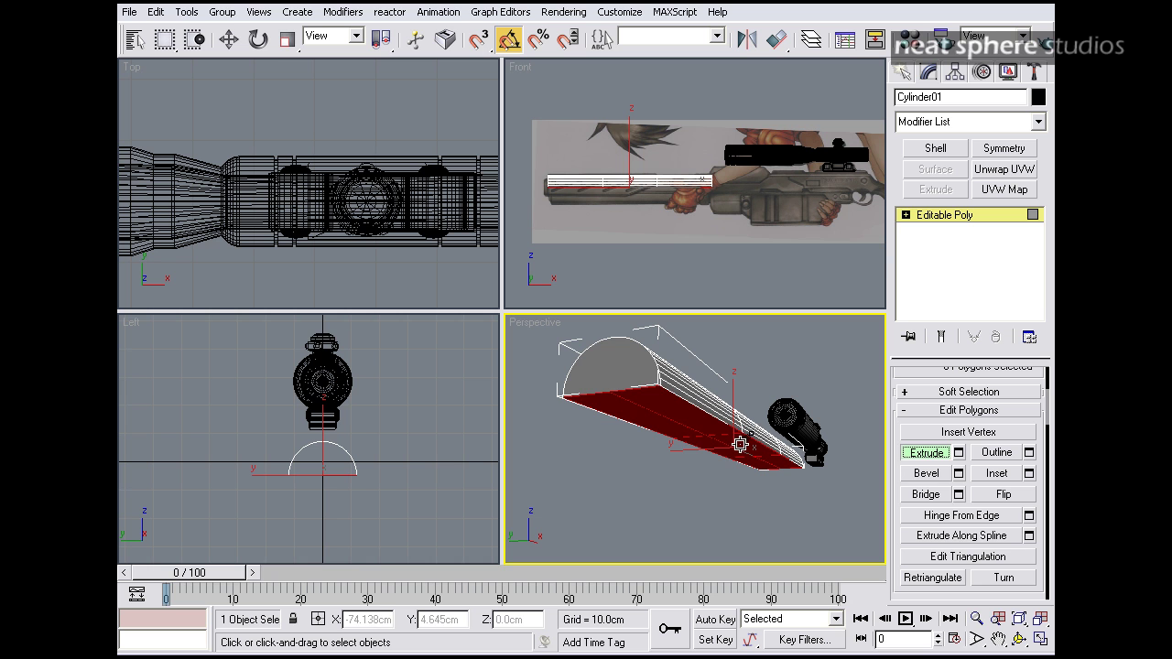
{"action": "left_click_drag", "start_coordinate": [740, 443], "coordinate": [738, 397]}
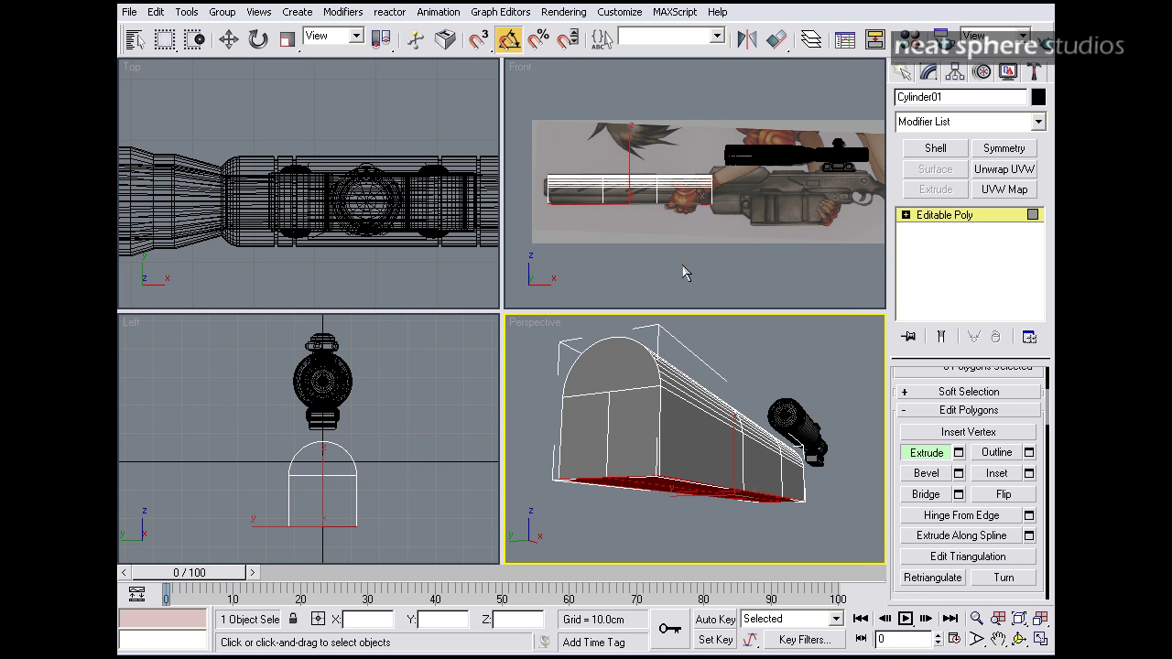
Step: Raise the extruded underside in the Front view to about Z -21.3 cm, following the reference barrel's lower edge
{"action": "scroll", "coordinate": [685, 272], "scroll_direction": "up", "scroll_amount": 3}
{"action": "key", "text": "alt+z"}
{"action": "left_click_drag", "start_coordinate": [675, 281], "coordinate": [680, 214]}
{"action": "middle_click_drag", "start_coordinate": [634, 277], "coordinate": [740, 240]}
{"action": "right_click", "coordinate": [728, 270]}
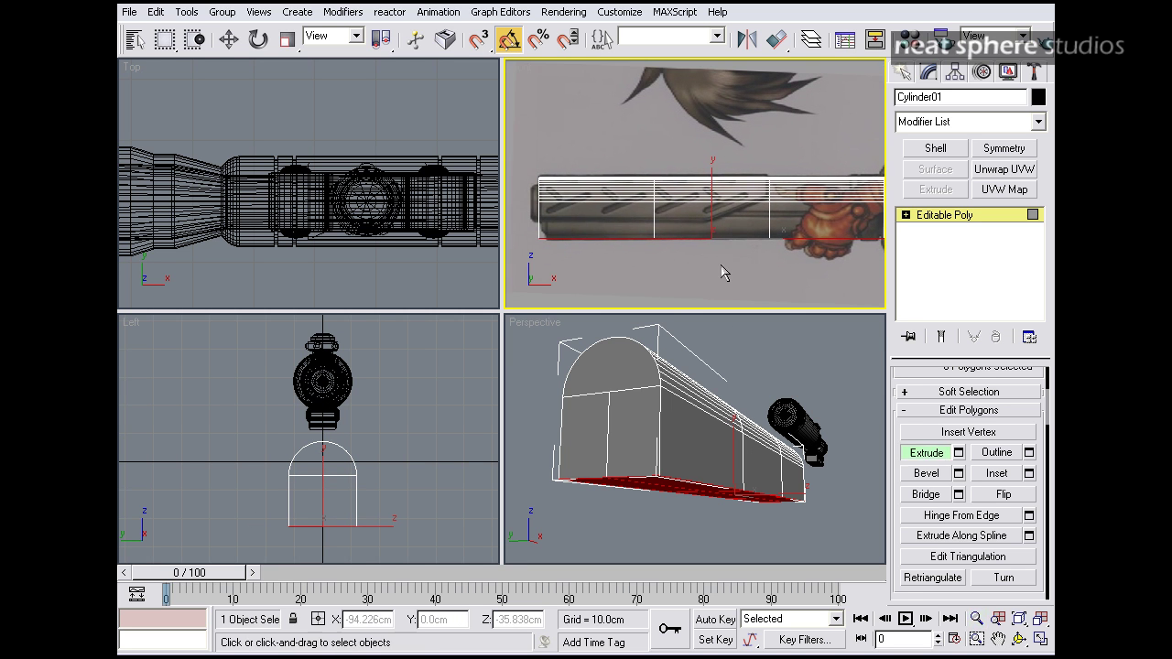
{"action": "key", "text": "w"}
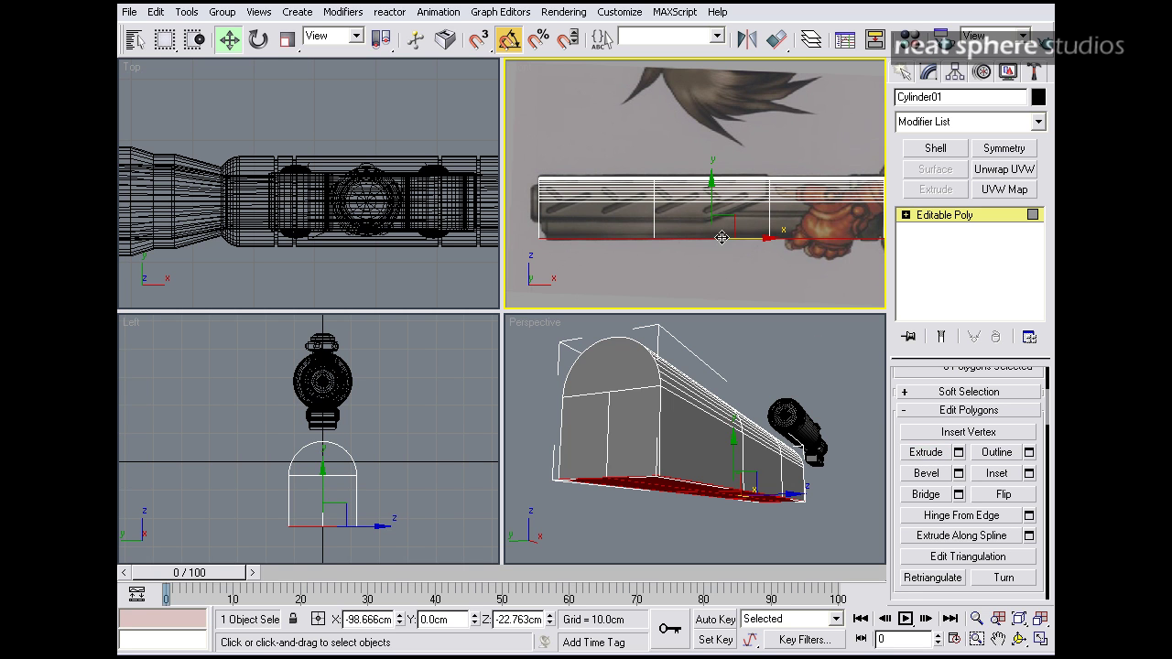
{"action": "left_click_drag", "start_coordinate": [713, 208], "coordinate": [716, 205]}
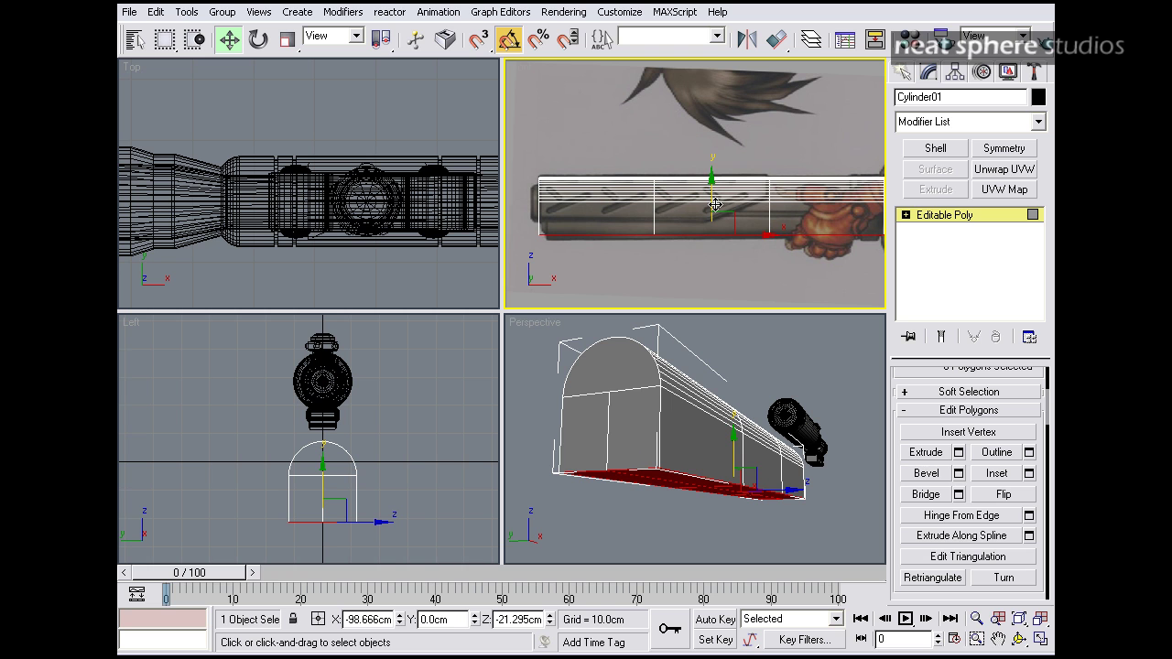
Step: Adjust the muzzle-end vertices and shift the adjacent vertex column close to the muzzle in the Front view
{"action": "left_click", "coordinate": [906, 216]}
{"action": "left_click", "coordinate": [902, 229]}
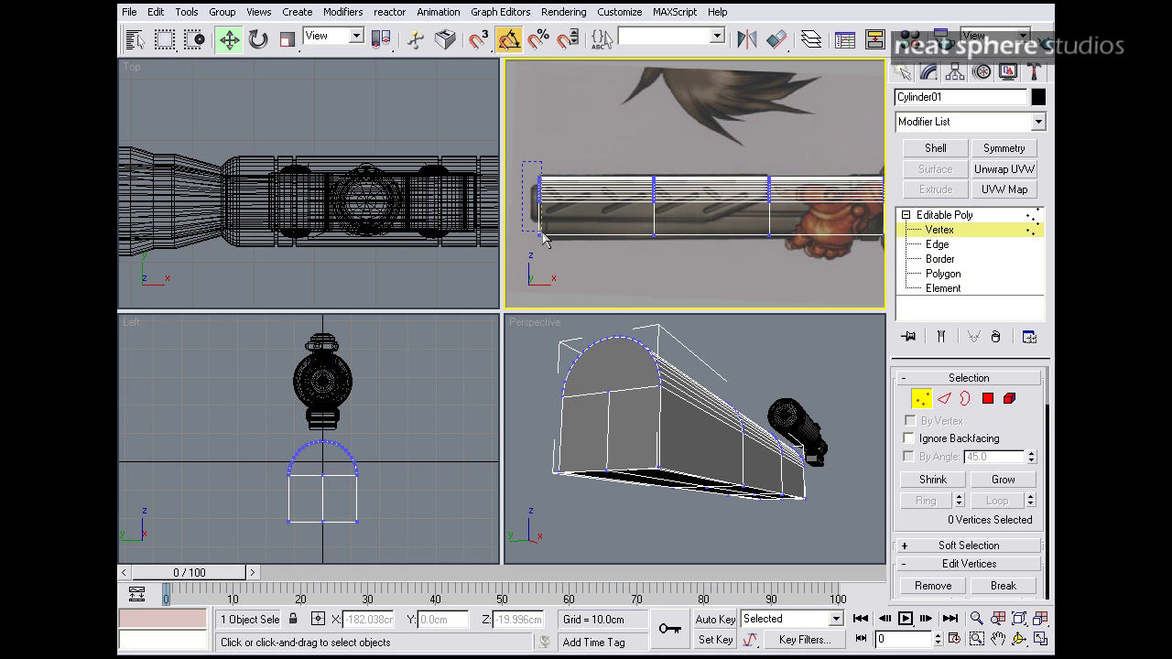
{"action": "left_click_drag", "start_coordinate": [527, 169], "coordinate": [562, 246]}
{"action": "mouse_move", "coordinate": [571, 196]}
{"action": "left_mouse_down"}
{"action": "mouse_move", "coordinate": [594, 192]}
{"action": "mouse_move", "coordinate": [573, 188]}
{"action": "left_mouse_up"}
{"action": "left_click_drag", "start_coordinate": [675, 250], "coordinate": [675, 245]}
{"action": "left_click_drag", "start_coordinate": [689, 195], "coordinate": [584, 198]}
Step: Raise the three lower muzzle vertices to about Z -16.6 cm to bevel the corner, and nudge the adjacent vertex column
{"action": "middle_click_drag", "start_coordinate": [548, 259], "coordinate": [649, 260]}
{"action": "key", "text": "alt+z"}
{"action": "left_click_drag", "start_coordinate": [652, 262], "coordinate": [653, 196]}
{"action": "key", "text": "w"}
{"action": "left_click_drag", "start_coordinate": [591, 309], "coordinate": [581, 242]}
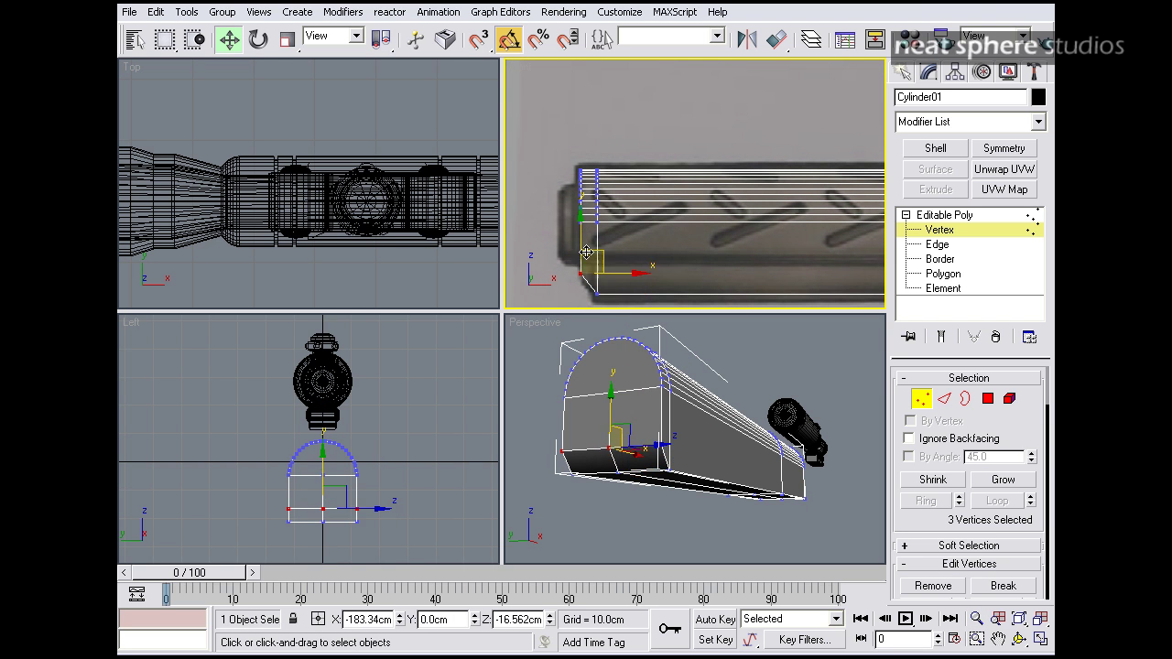
{"action": "left_click_drag", "start_coordinate": [591, 305], "coordinate": [591, 305]}
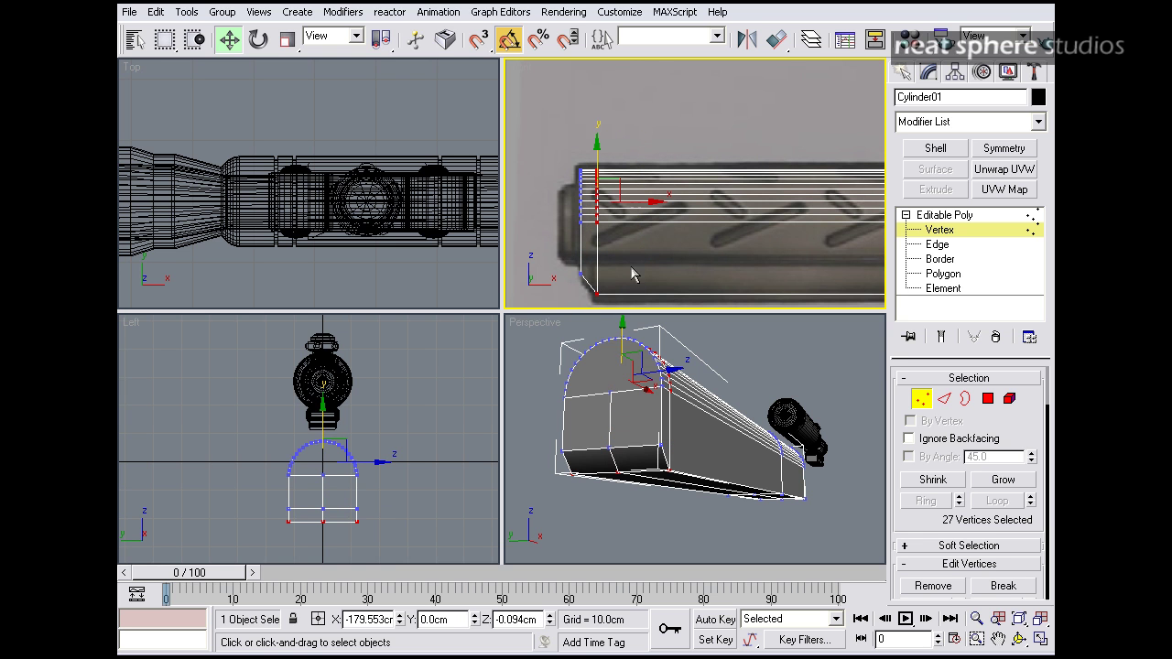
{"action": "left_click_drag", "start_coordinate": [638, 199], "coordinate": [635, 200]}
Step: Lower the nine bottom vertices of the barrel to about Z -23.9 cm to match the reference image
{"action": "mouse_move", "coordinate": [714, 469]}
{"action": "middle_mouse_down", "text": "alt"}
{"action": "mouse_move", "coordinate": [616, 487]}
{"action": "mouse_move", "coordinate": [618, 470]}
{"action": "mouse_move", "coordinate": [730, 481]}
{"action": "middle_mouse_up", "text": "alt"}
{"action": "key", "text": "alt+z"}
{"action": "left_click_drag", "start_coordinate": [736, 207], "coordinate": [735, 271]}
{"action": "middle_click_drag", "start_coordinate": [799, 291], "coordinate": [655, 279]}
{"action": "middle_click_drag", "start_coordinate": [714, 228], "coordinate": [735, 226]}
{"action": "key", "text": "w"}
{"action": "left_click_drag", "start_coordinate": [534, 234], "coordinate": [884, 217]}
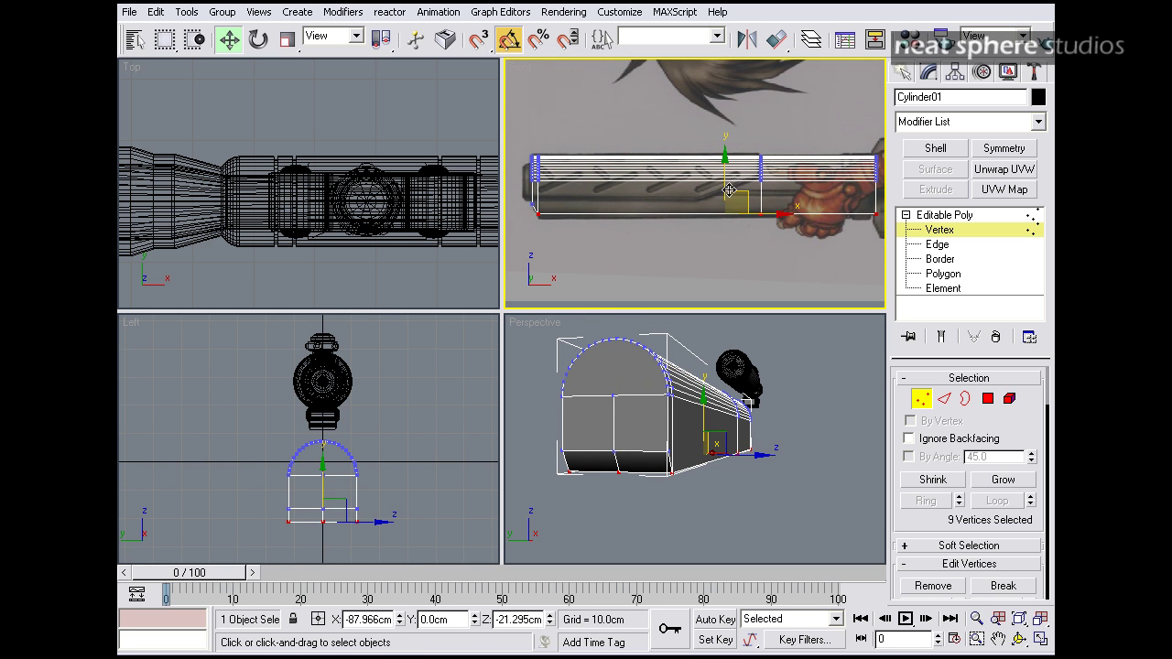
{"action": "left_click_drag", "start_coordinate": [725, 176], "coordinate": [730, 180]}
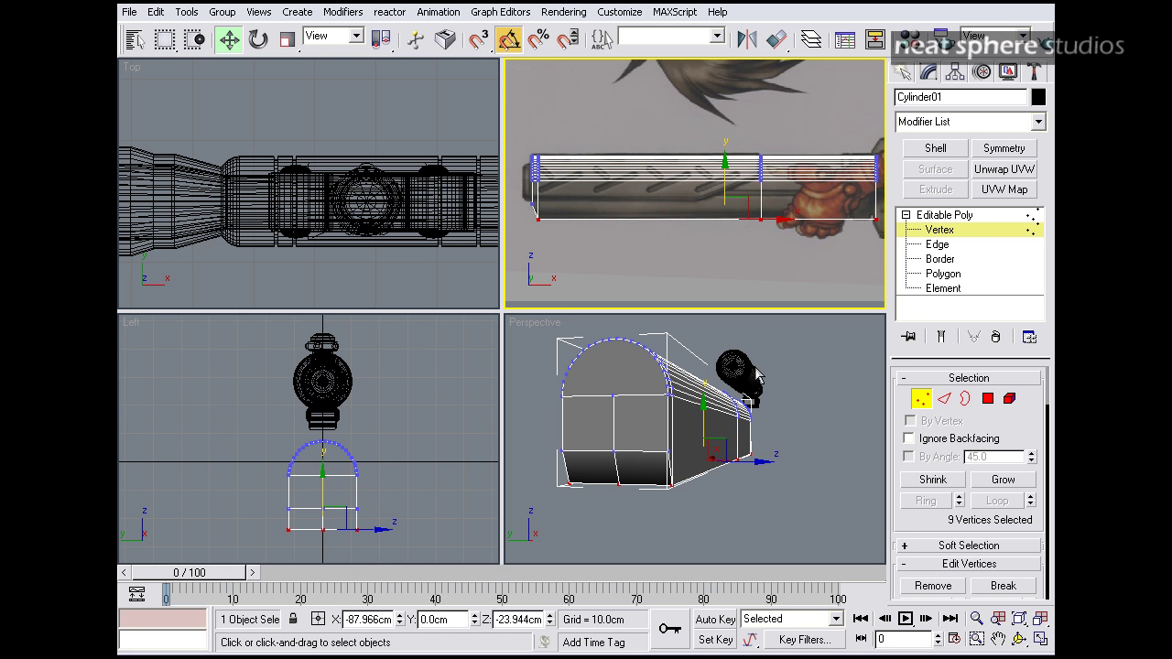
Step: Move the barrel's middle edge loop toward its rear end, to about X -27 cm
{"action": "middle_click_drag", "start_coordinate": [760, 457], "coordinate": [753, 385], "text": "alt"}
{"action": "middle_click_drag", "start_coordinate": [759, 266], "coordinate": [739, 266]}
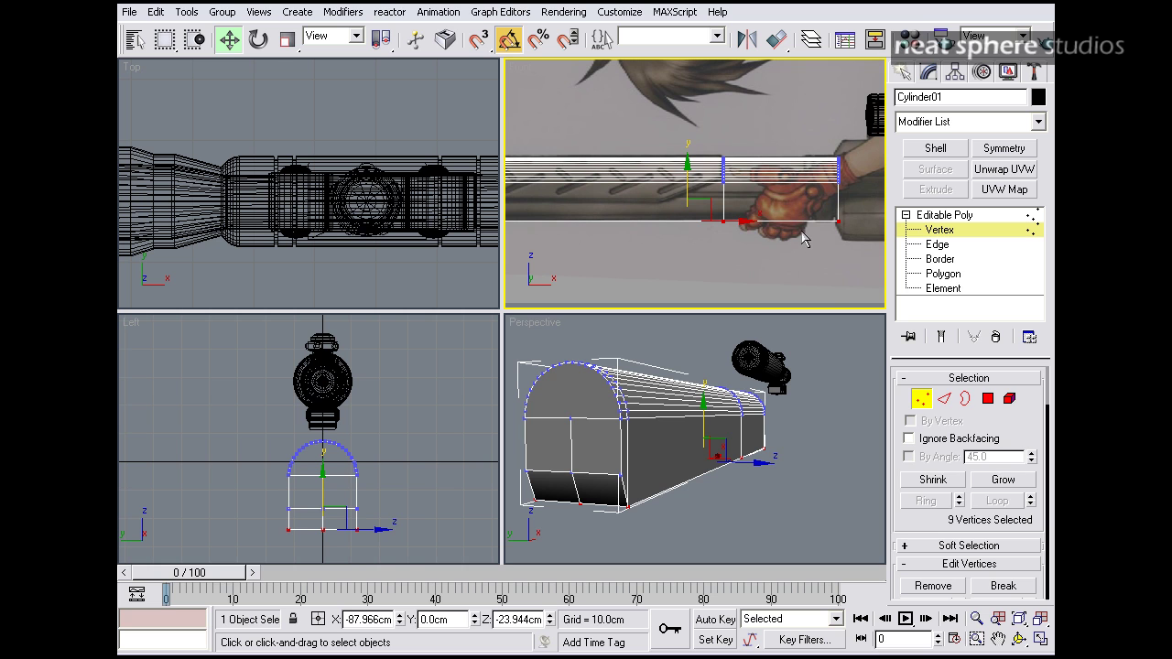
{"action": "left_click", "coordinate": [944, 400]}
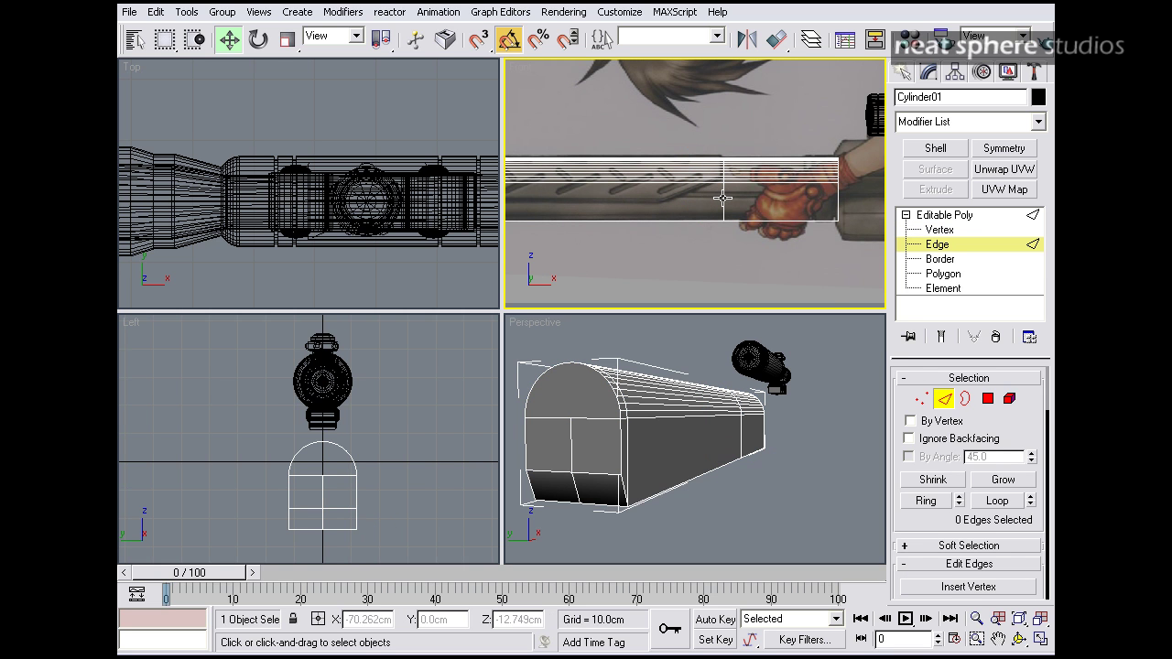
{"action": "left_click", "coordinate": [723, 198]}
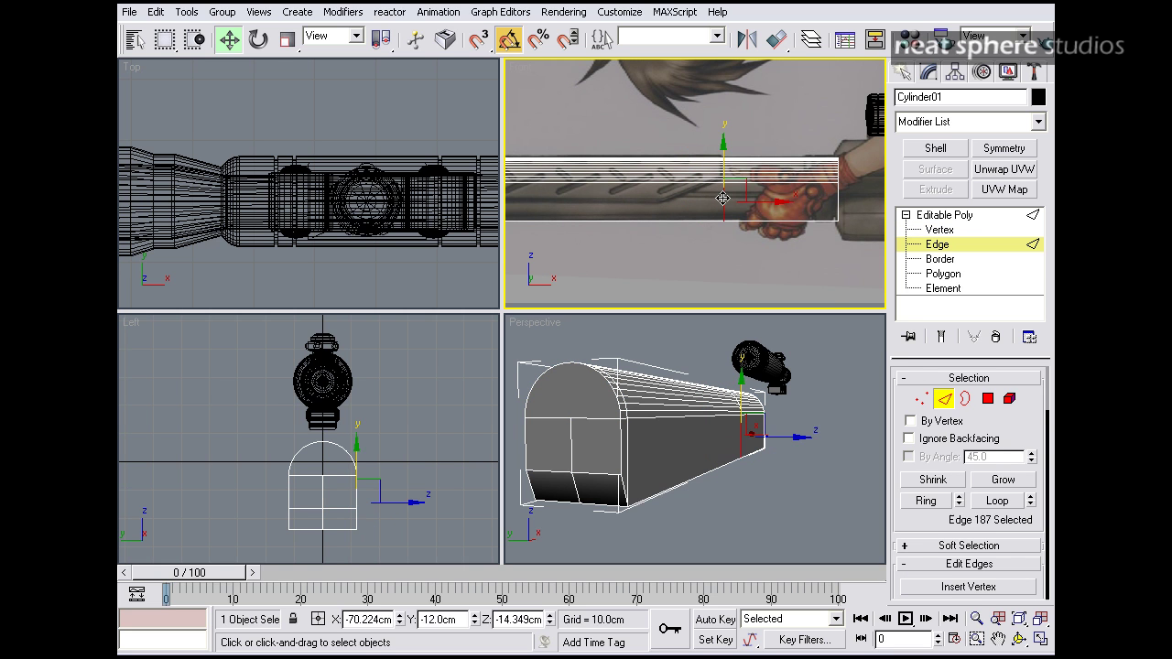
{"action": "middle_click_drag", "start_coordinate": [788, 249], "coordinate": [689, 253]}
{"action": "key", "text": "alt+z"}
{"action": "left_click_drag", "start_coordinate": [688, 253], "coordinate": [677, 176]}
{"action": "right_click", "coordinate": [621, 235]}
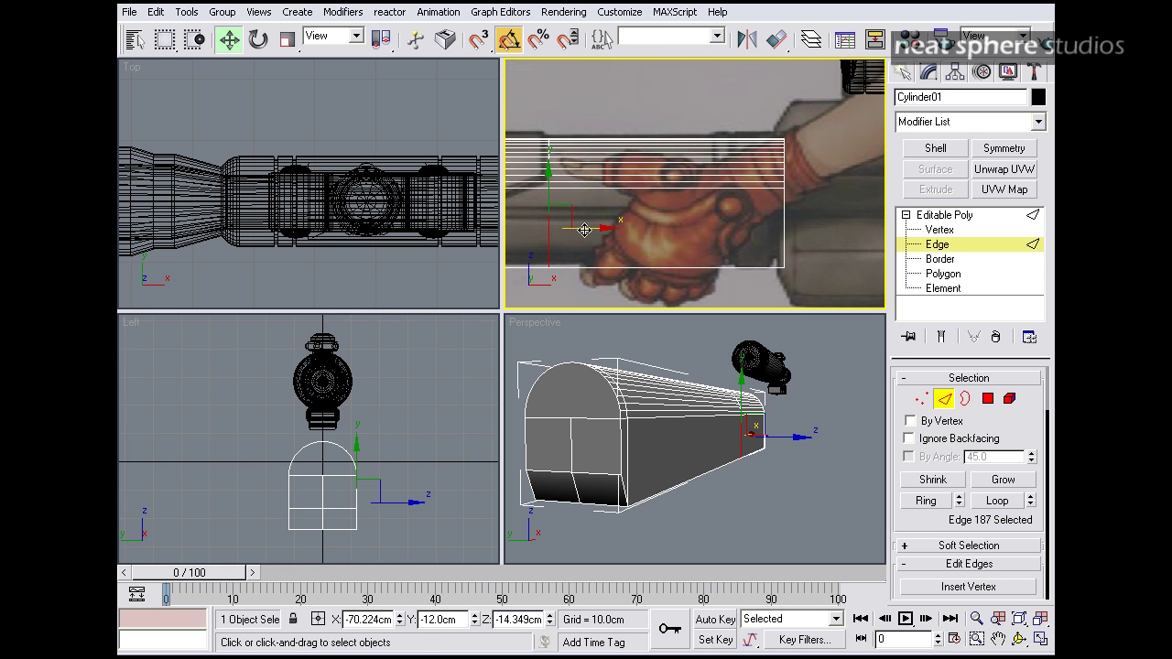
{"action": "left_click_drag", "start_coordinate": [580, 226], "coordinate": [759, 248]}
{"action": "left_click", "coordinate": [1007, 502]}
{"action": "middle_click_drag", "start_coordinate": [822, 466], "coordinate": [760, 462], "text": "alt"}
{"action": "left_click_drag", "start_coordinate": [582, 169], "coordinate": [760, 176]}
Step: Chamfer the rear edge loop into two parallel loops spanning the narrow band in the reference image
{"action": "scroll", "coordinate": [738, 156], "scroll_direction": "up", "scroll_amount": 2}
{"action": "middle_click_drag", "start_coordinate": [753, 157], "coordinate": [690, 165]}
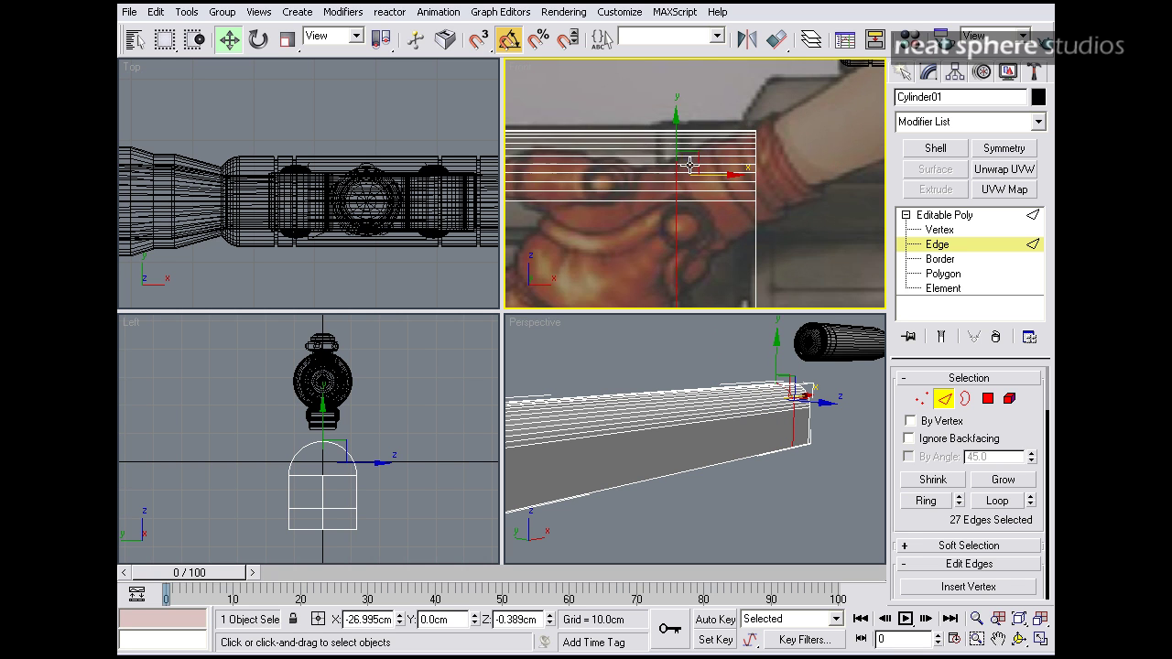
{"action": "scroll", "coordinate": [689, 165], "scroll_direction": "up", "scroll_amount": 1}
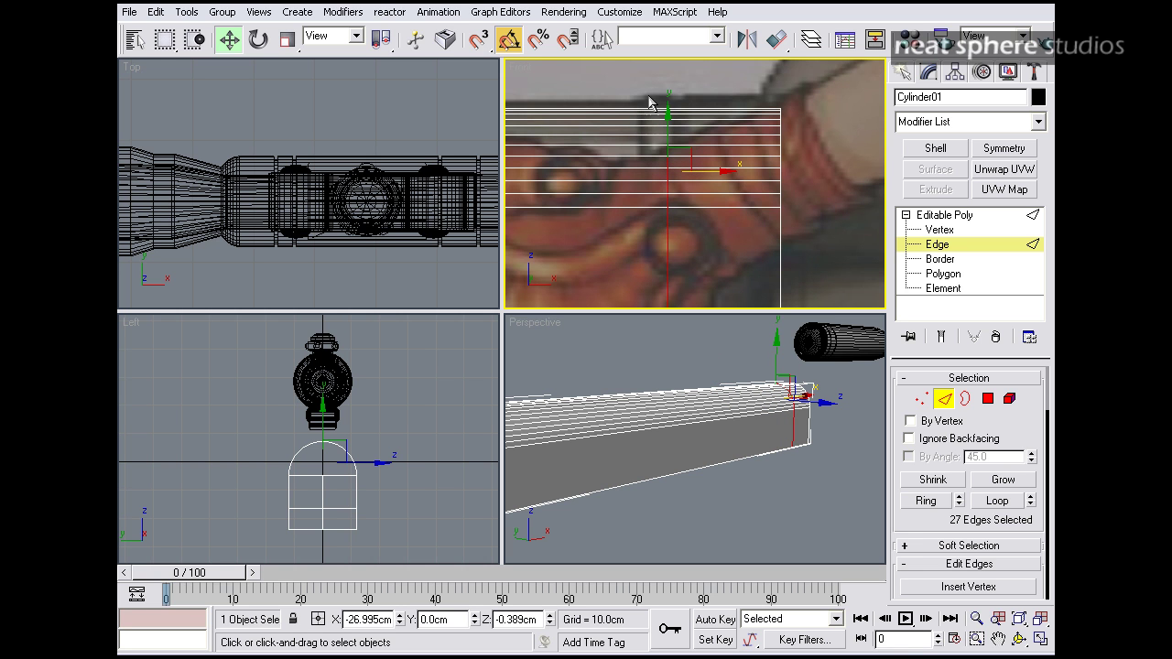
{"action": "middle_click_drag", "start_coordinate": [694, 191], "coordinate": [696, 174]}
{"action": "scroll", "coordinate": [910, 532], "scroll_direction": "down", "scroll_amount": 3}
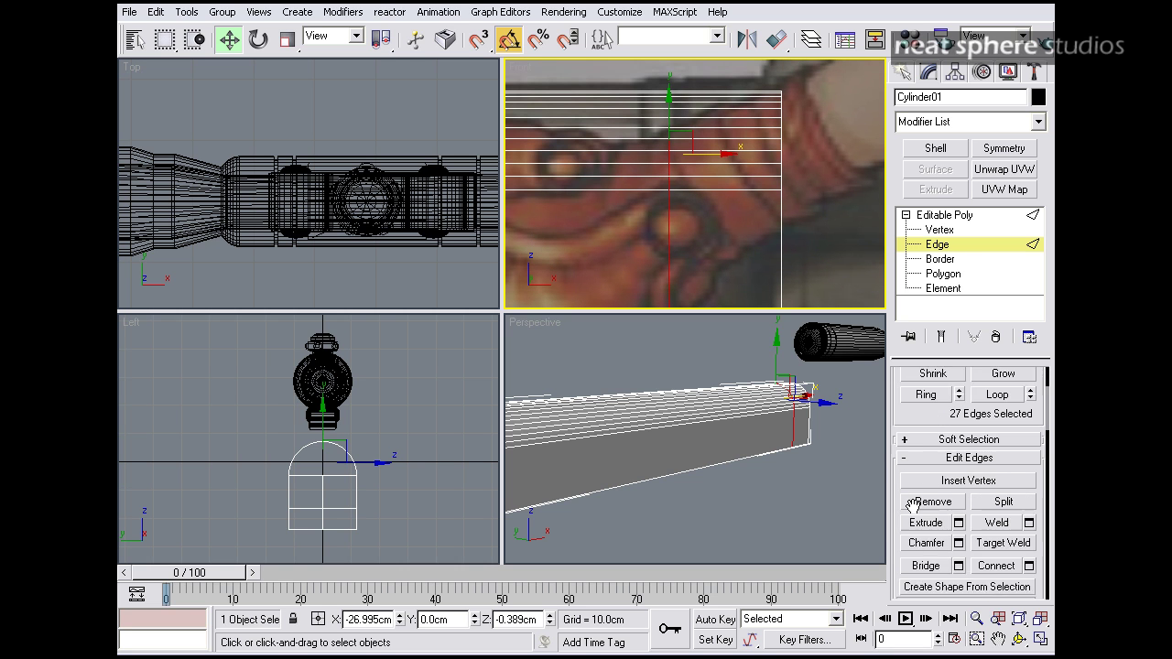
{"action": "left_click", "coordinate": [928, 518]}
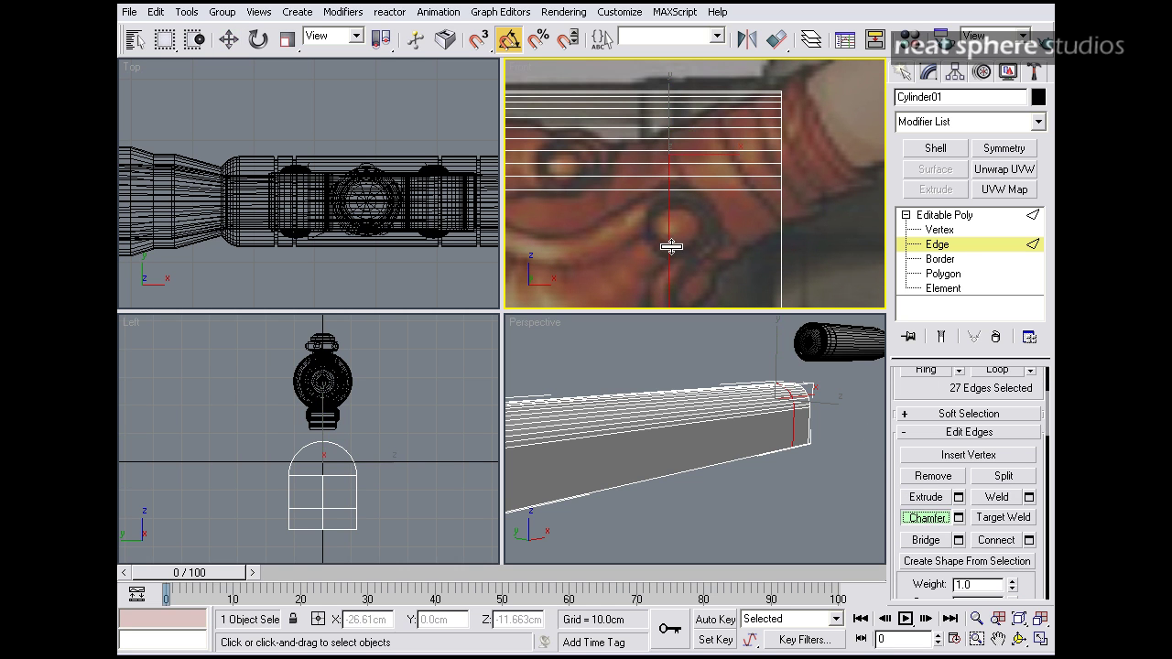
{"action": "left_click_drag", "start_coordinate": [671, 246], "coordinate": [672, 222]}
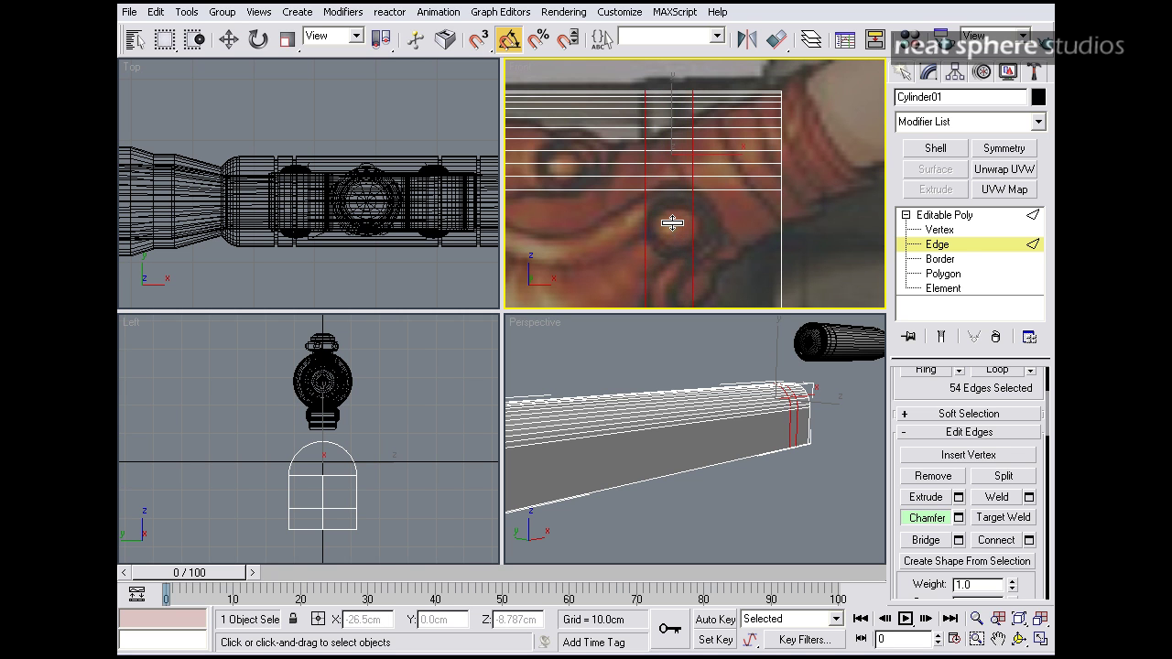
Step: Shift the rearmost of the two chamfered vertex columns about 1.35 cm toward the muzzle
{"action": "left_click", "coordinate": [931, 231]}
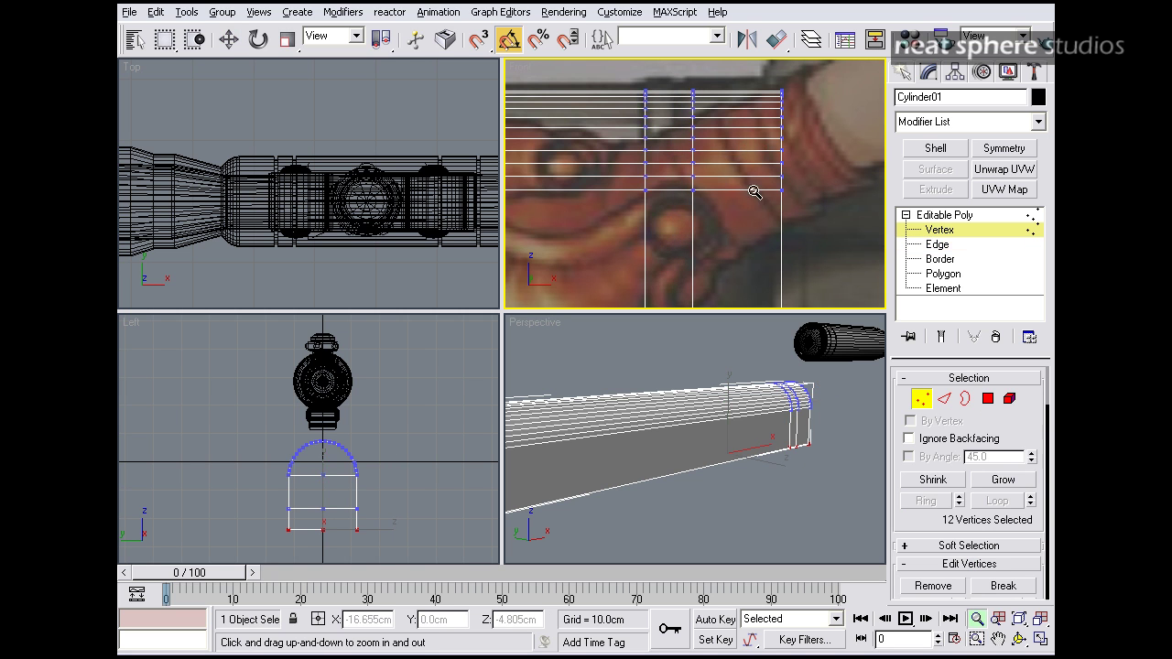
{"action": "scroll", "coordinate": [754, 199], "scroll_direction": "down", "scroll_amount": 1}
{"action": "left_click_drag", "start_coordinate": [754, 199], "coordinate": [731, 229]}
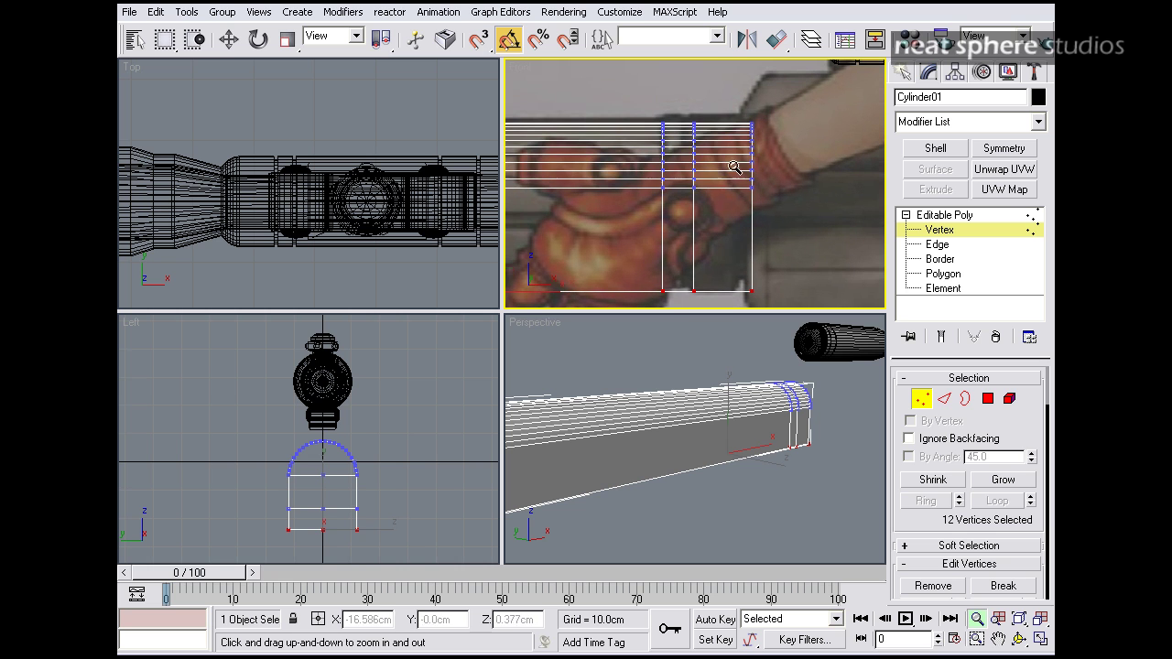
{"action": "key", "text": "w"}
{"action": "left_click_drag", "start_coordinate": [729, 110], "coordinate": [689, 313]}
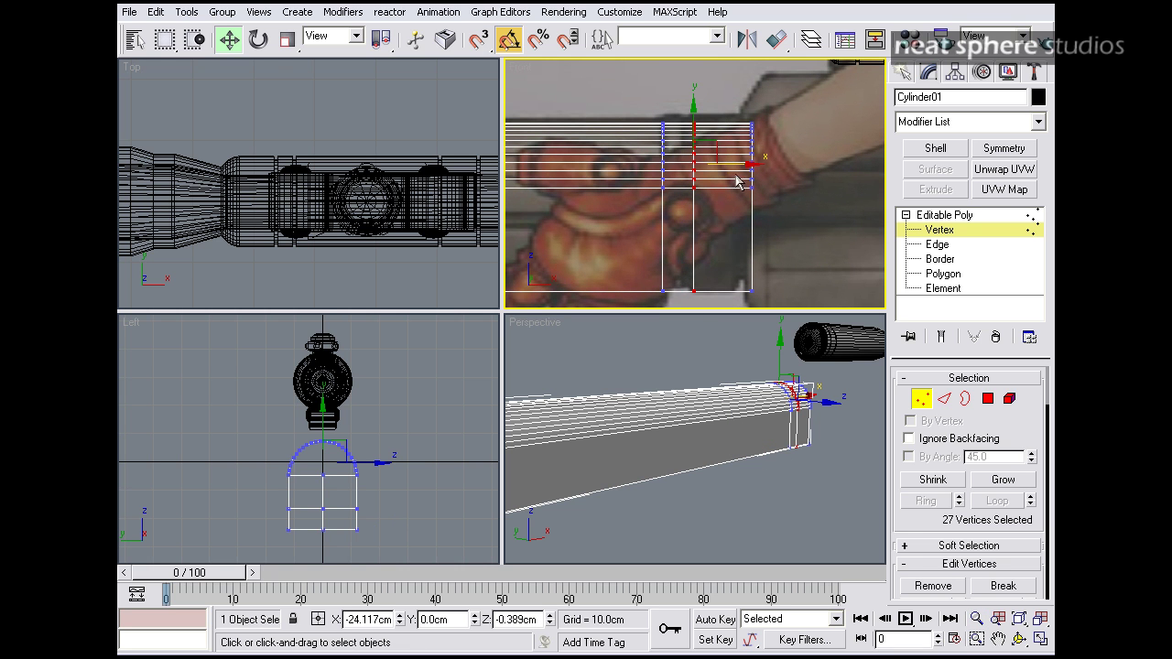
{"action": "left_click_drag", "start_coordinate": [736, 166], "coordinate": [729, 165]}
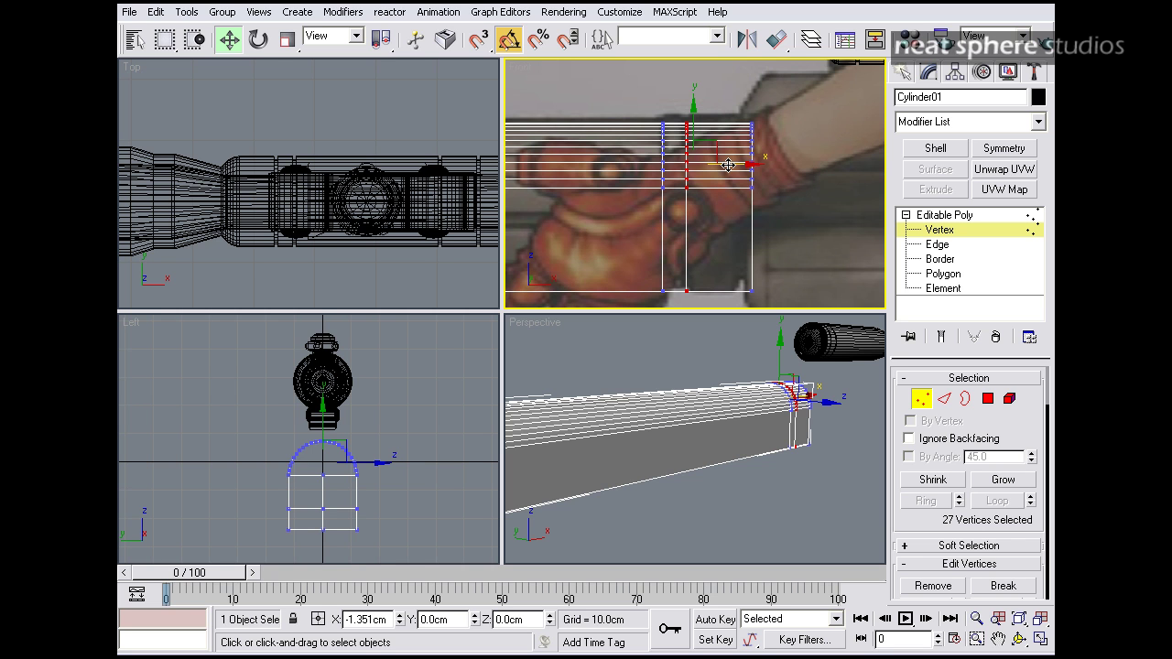
Step: Chamfer the barrel's rear inner edge loop by 0.835 cm and shift the resulting pair about 0.33 cm toward the muzzle
{"action": "left_click_drag", "start_coordinate": [729, 165], "coordinate": [727, 165]}
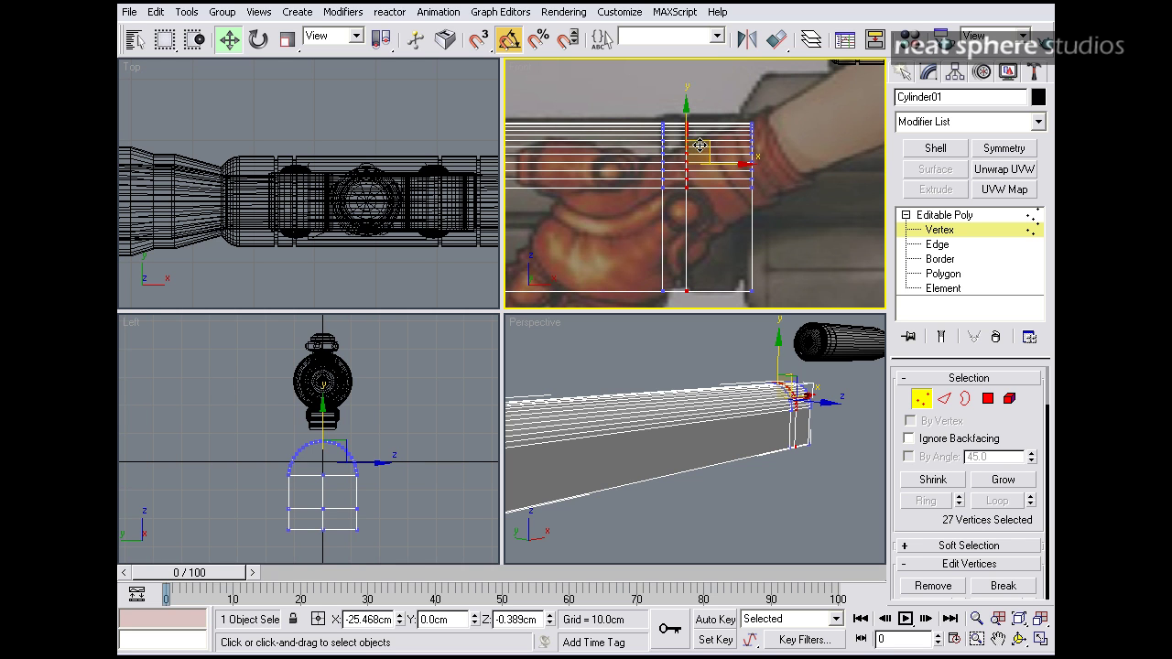
{"action": "left_click", "coordinate": [945, 401]}
{"action": "scroll", "coordinate": [927, 549], "scroll_direction": "down", "scroll_amount": 5}
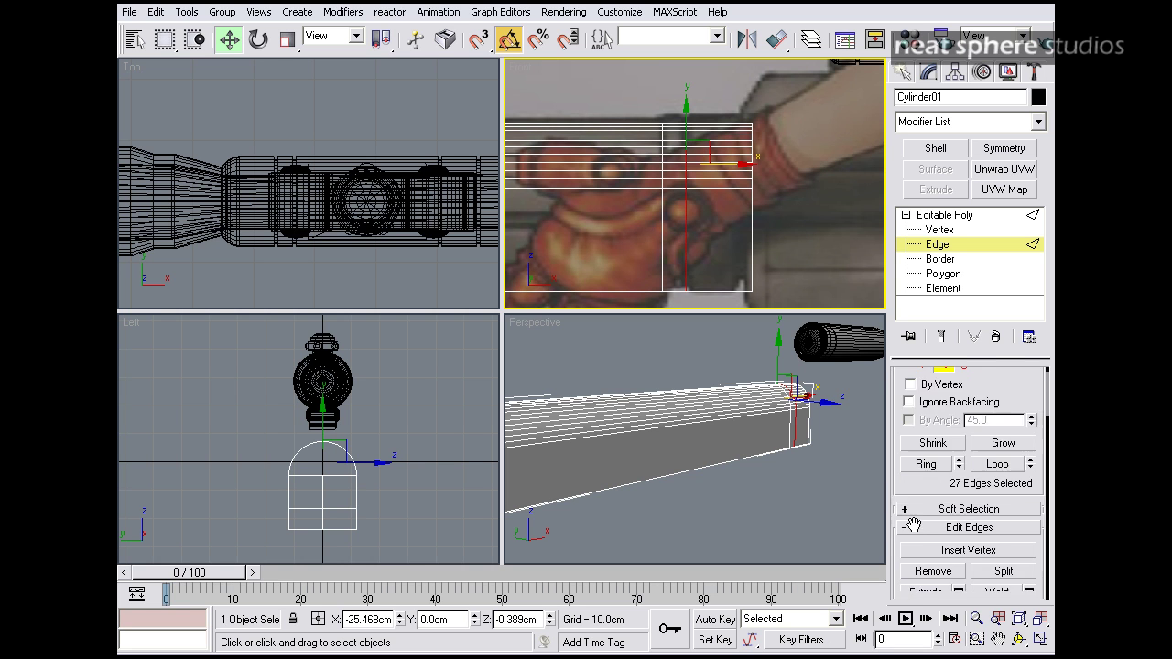
{"action": "left_click", "coordinate": [958, 474]}
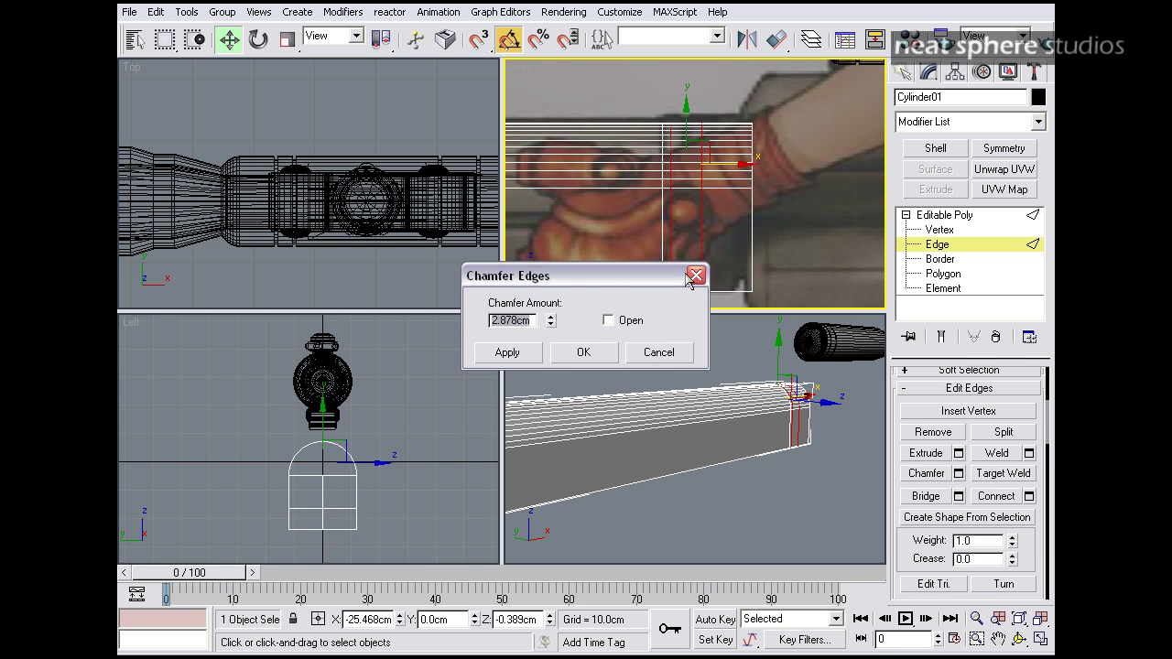
{"action": "left_click_drag", "start_coordinate": [550, 325], "coordinate": [557, 387]}
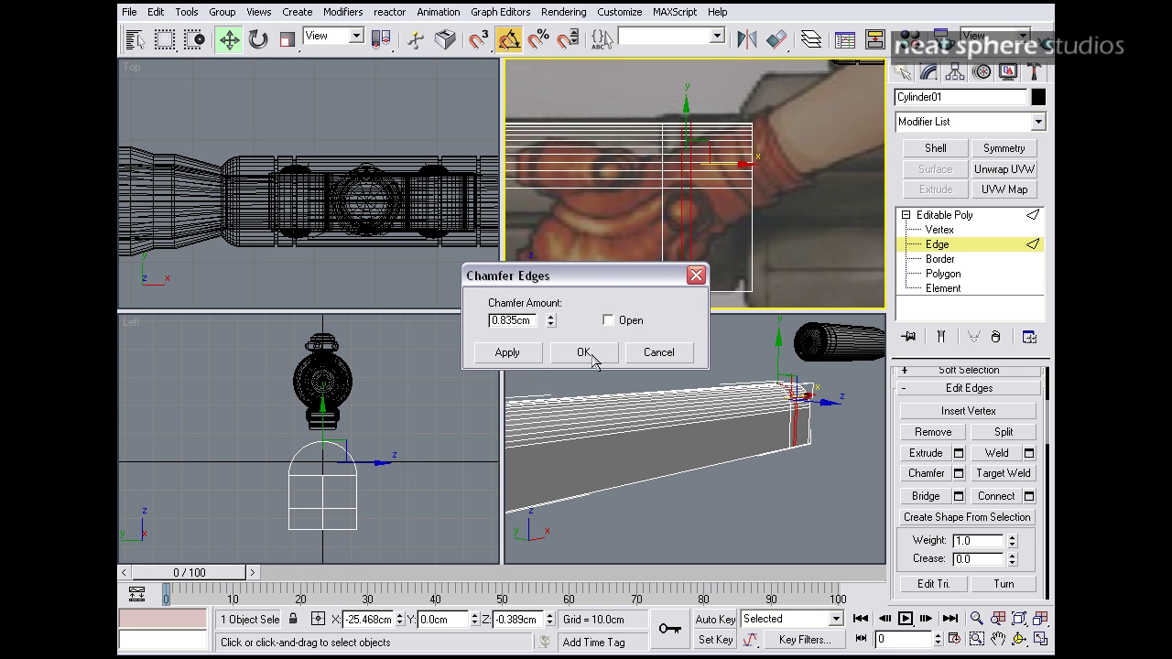
{"action": "left_click", "coordinate": [587, 357]}
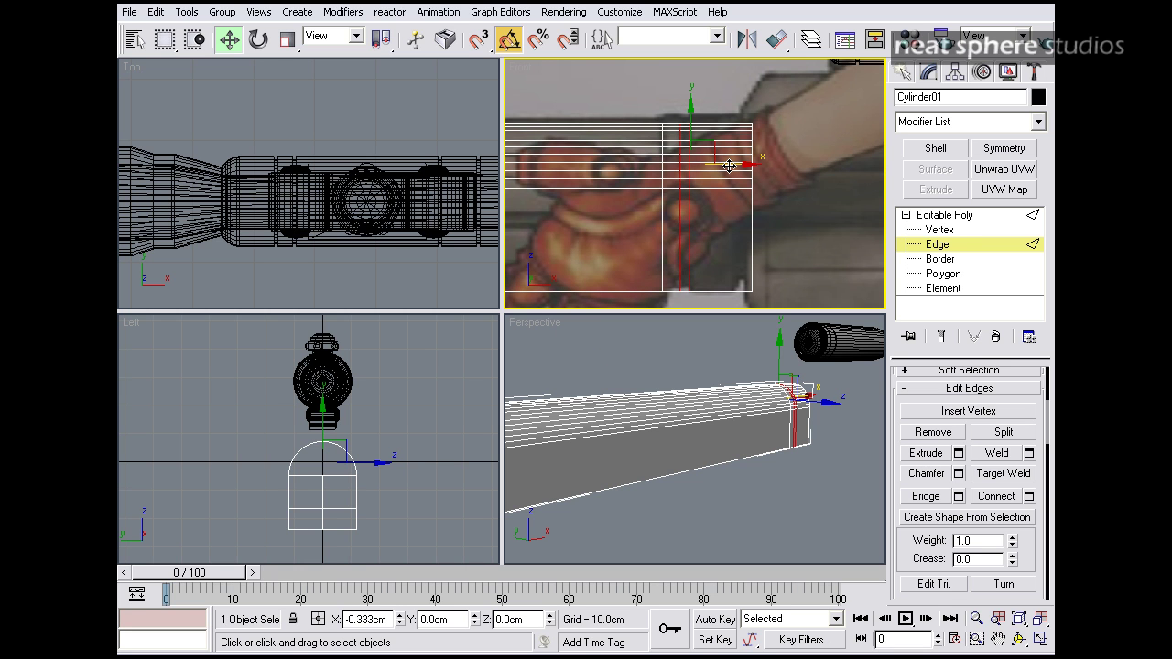
Step: Nudge the vertex column just in front of the chamfered pair to about X -29.7 cm
{"action": "key", "text": "1"}
{"action": "left_click_drag", "start_coordinate": [644, 129], "coordinate": [678, 321]}
{"action": "left_click_drag", "start_coordinate": [703, 163], "coordinate": [705, 173]}
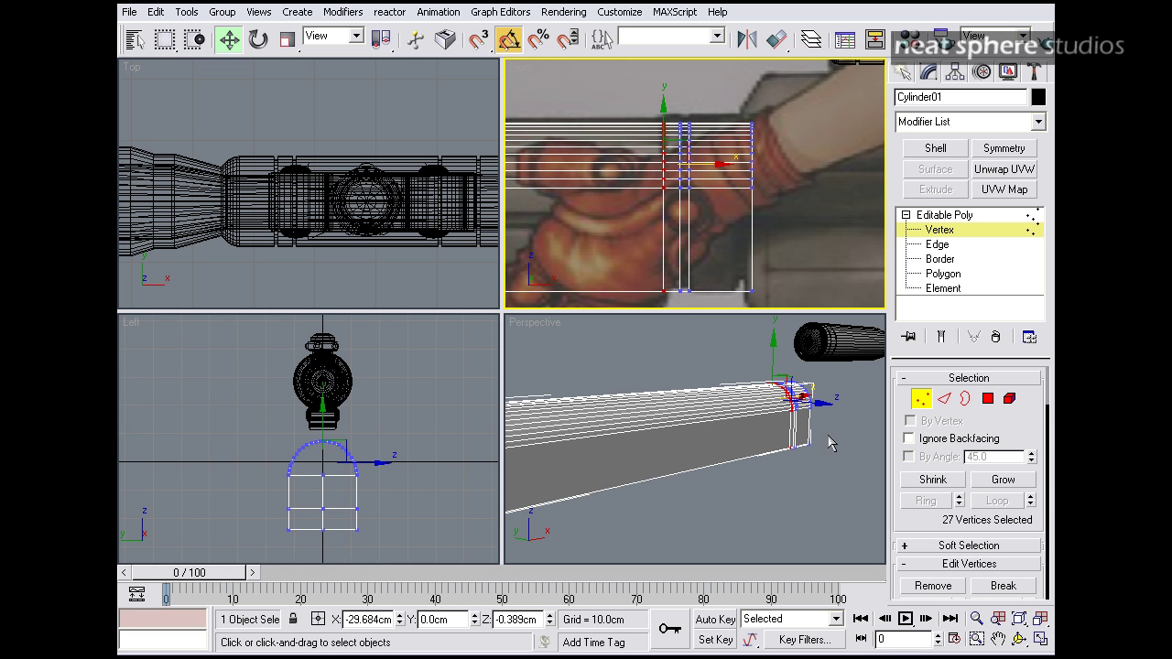
{"action": "key", "text": "alt+z"}
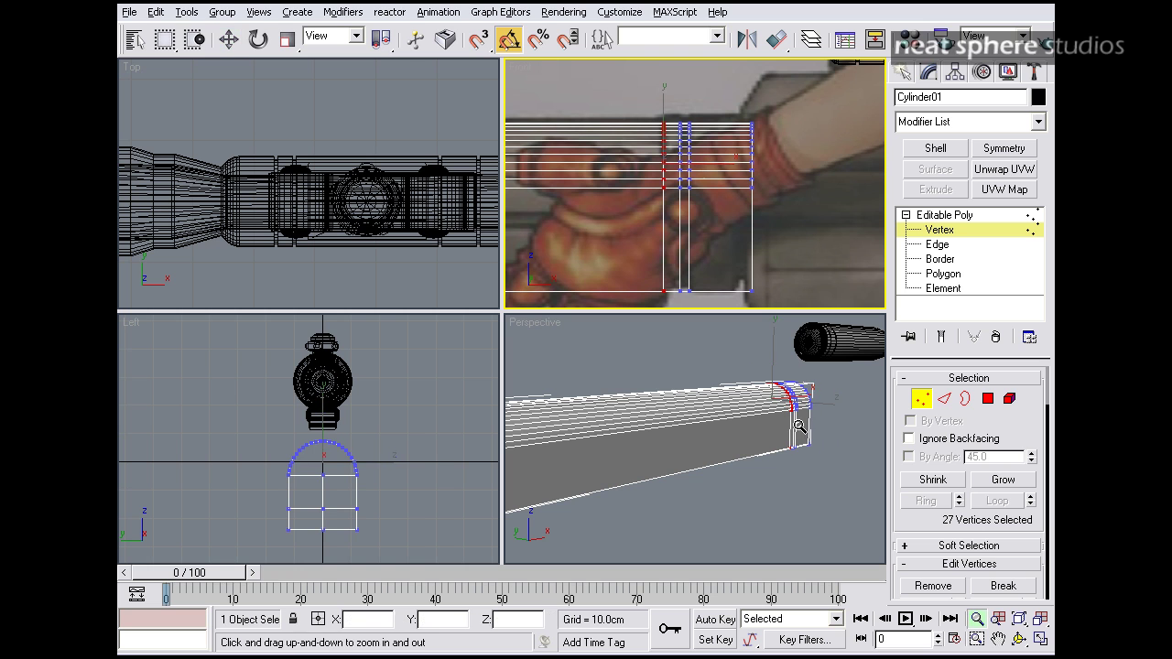
{"action": "right_click", "coordinate": [811, 408]}
Step: Connect the ring of lengthwise edges in the rearmost section with one new loop and move it to about X -16.3 cm
{"action": "left_click_drag", "start_coordinate": [798, 98], "coordinate": [740, 321]}
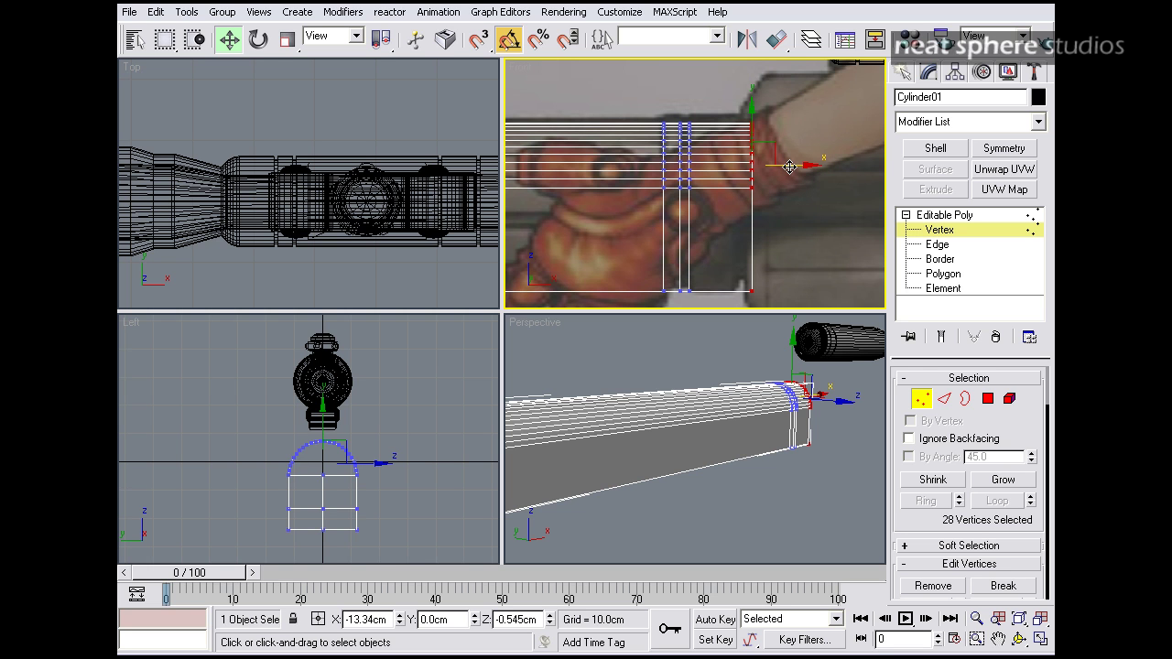
{"action": "left_click", "coordinate": [945, 398]}
{"action": "left_click", "coordinate": [721, 291]}
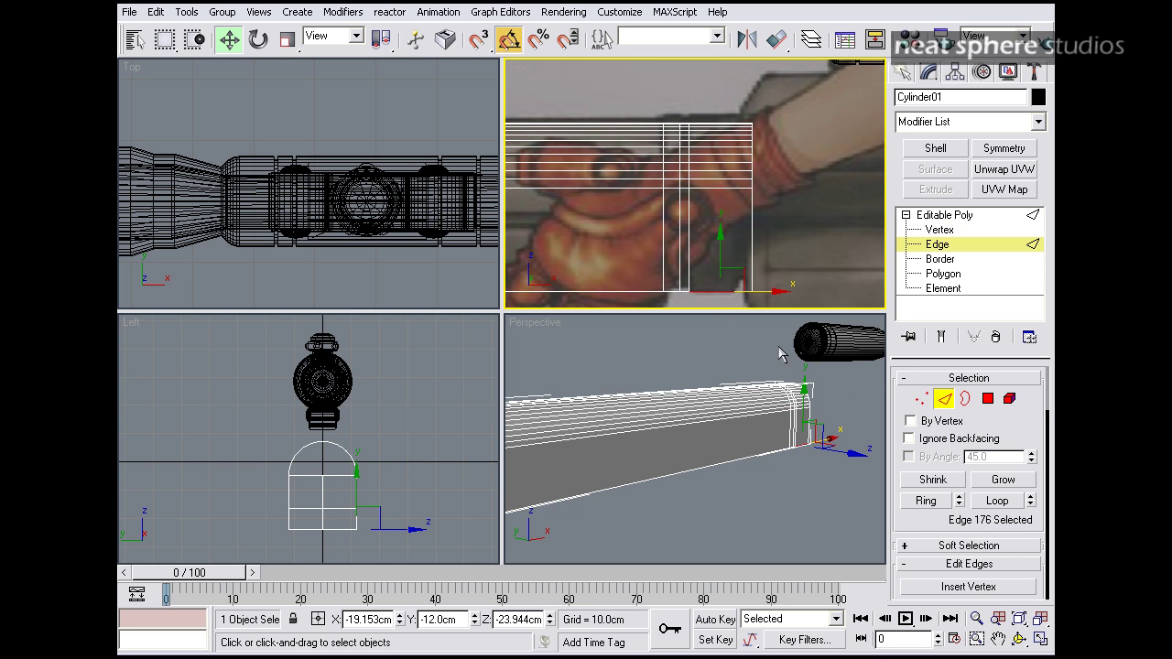
{"action": "left_click", "coordinate": [927, 501]}
{"action": "scroll", "coordinate": [936, 506], "scroll_direction": "down", "scroll_amount": 5}
{"action": "left_click", "coordinate": [998, 474]}
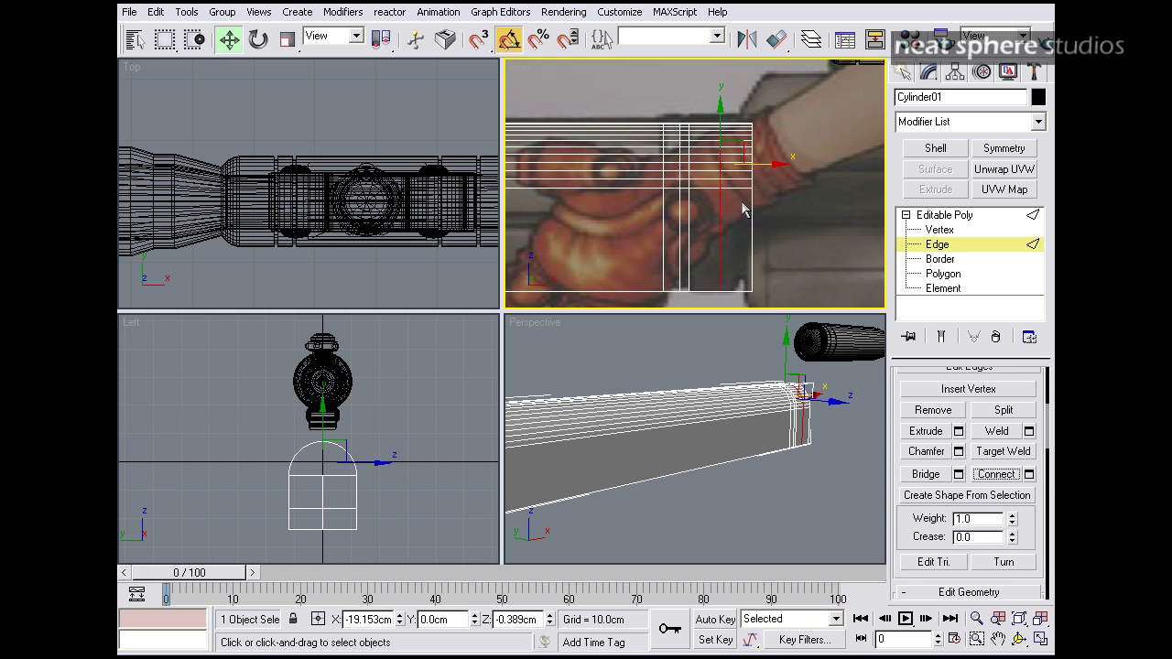
{"action": "left_click_drag", "start_coordinate": [759, 163], "coordinate": [775, 163]}
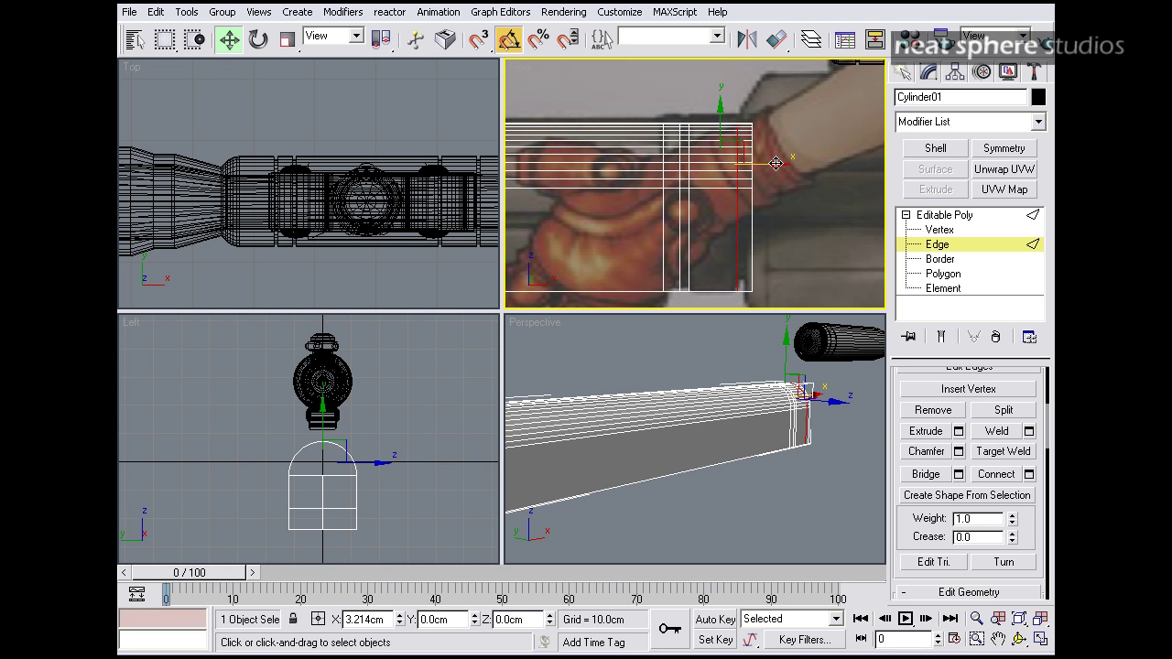
{"action": "left_click_drag", "start_coordinate": [776, 163], "coordinate": [774, 164]}
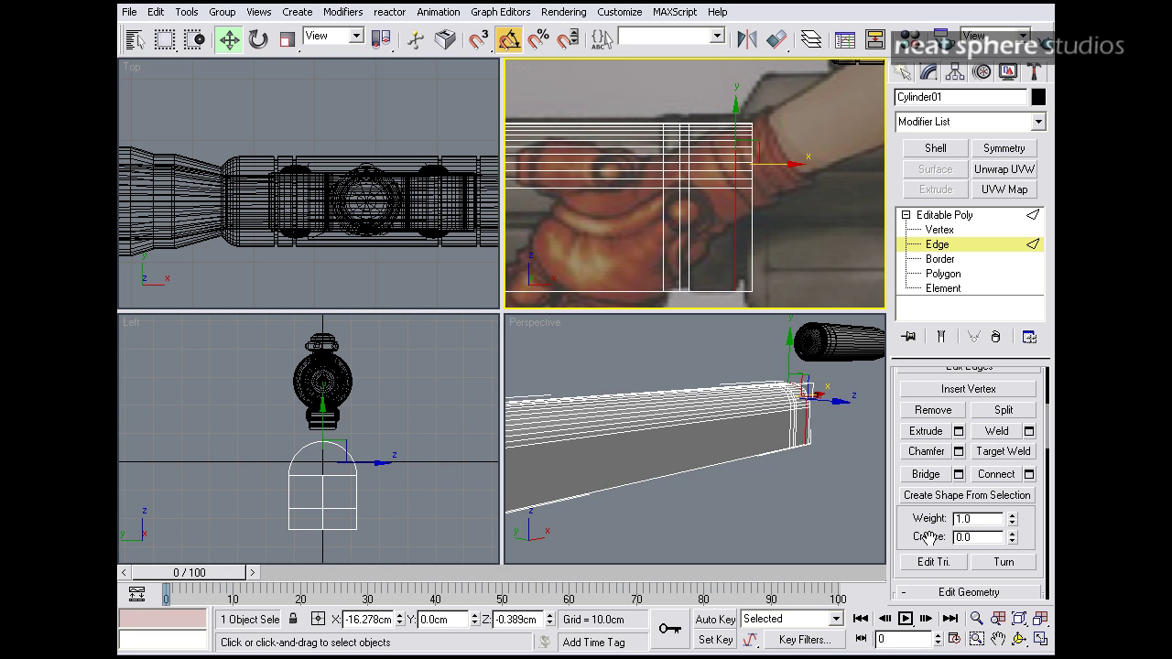
Step: Remove the newly connected edge loop near the rear end together with its leftover vertices
{"action": "left_click", "coordinate": [917, 413]}
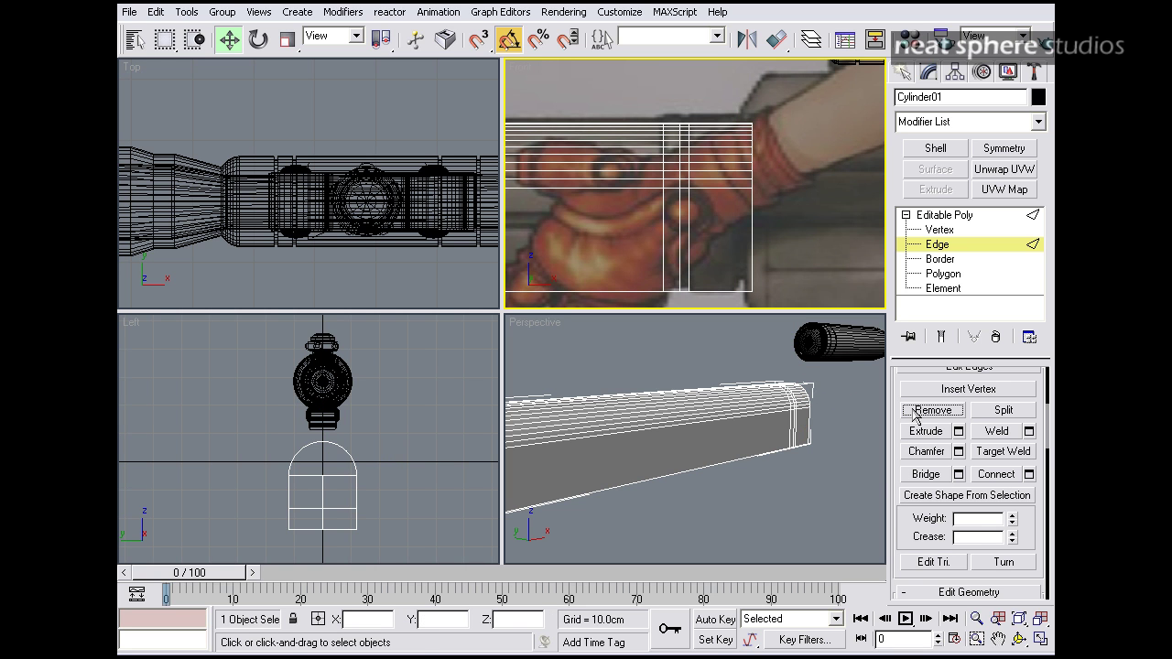
{"action": "left_click", "coordinate": [940, 231]}
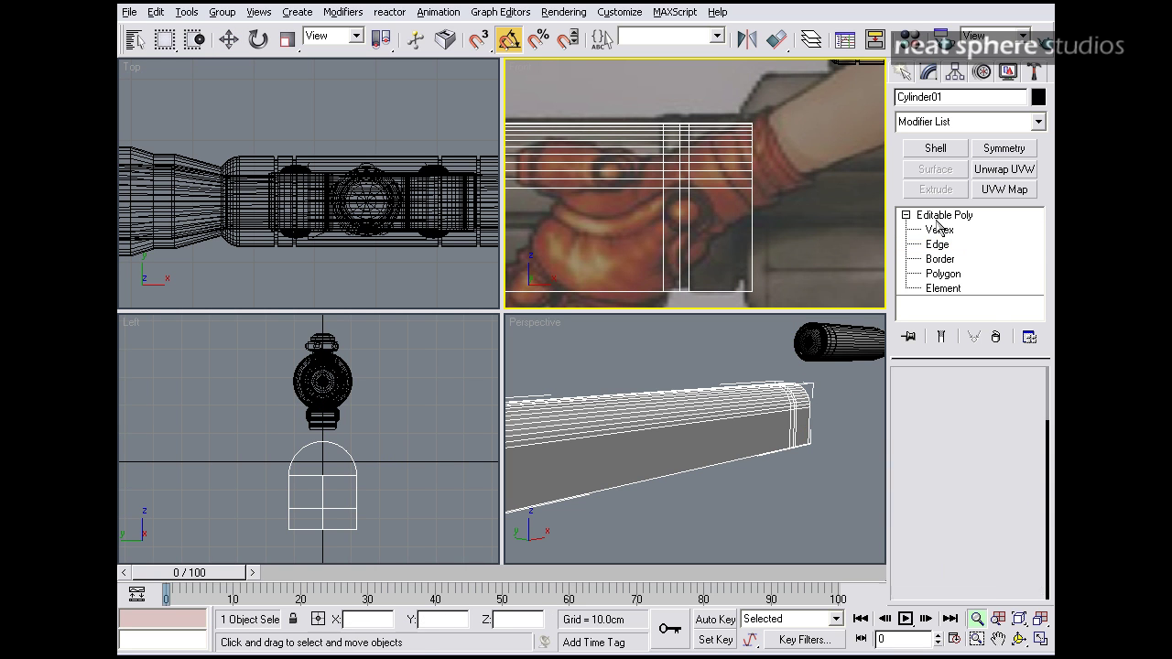
{"action": "left_click", "coordinate": [792, 130]}
{"action": "left_click_drag", "start_coordinate": [747, 322], "coordinate": [747, 322]}
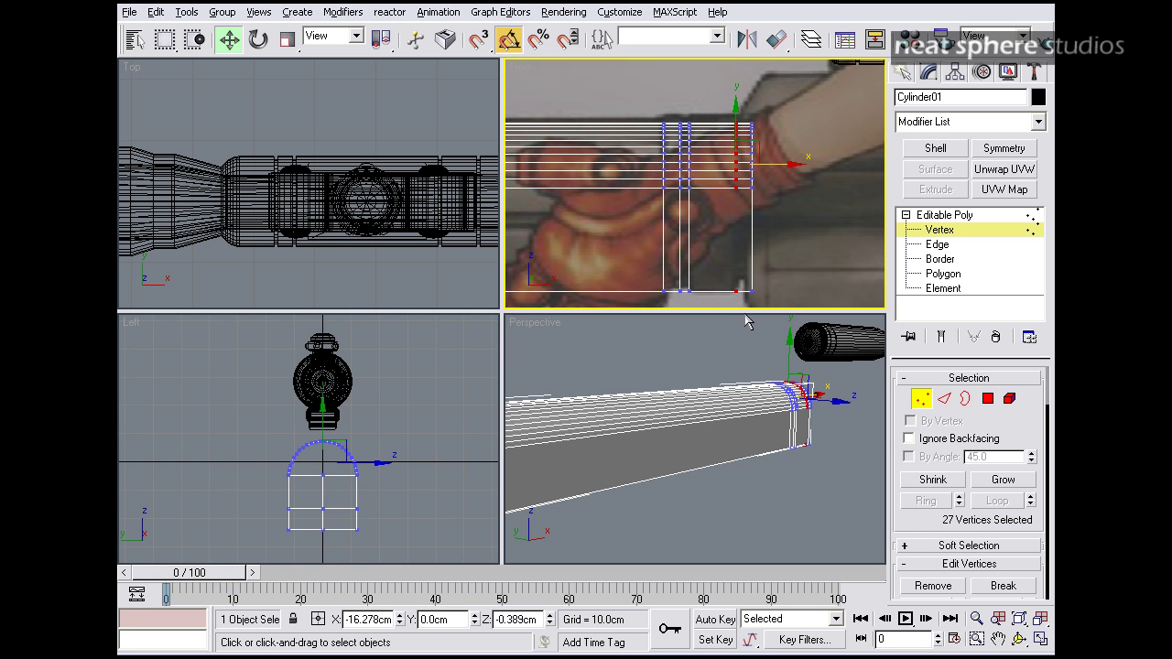
{"action": "left_click_drag", "start_coordinate": [917, 528], "coordinate": [917, 421]}
{"action": "left_click", "coordinate": [933, 476]}
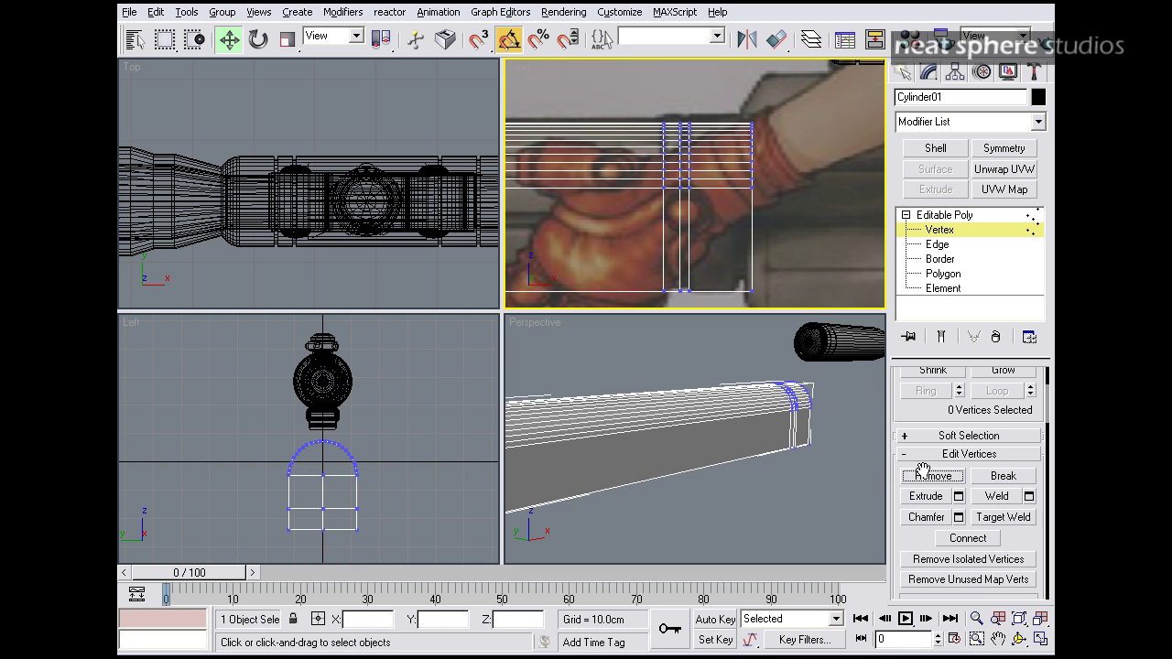
Step: Move the barrel's rear end vertices toward the muzzle, to about X -16.4 cm
{"action": "left_click_drag", "start_coordinate": [719, 334], "coordinate": [719, 334]}
{"action": "left_click_drag", "start_coordinate": [799, 166], "coordinate": [782, 166]}
Step: Inset the three polygons of the barrel's rear end cap slightly to form a narrow rim
{"action": "right_click", "coordinate": [820, 477]}
{"action": "middle_click_drag", "start_coordinate": [820, 467], "coordinate": [667, 486], "text": "alt"}
{"action": "key", "text": "alt+z"}
{"action": "left_click_drag", "start_coordinate": [667, 486], "coordinate": [861, 426]}
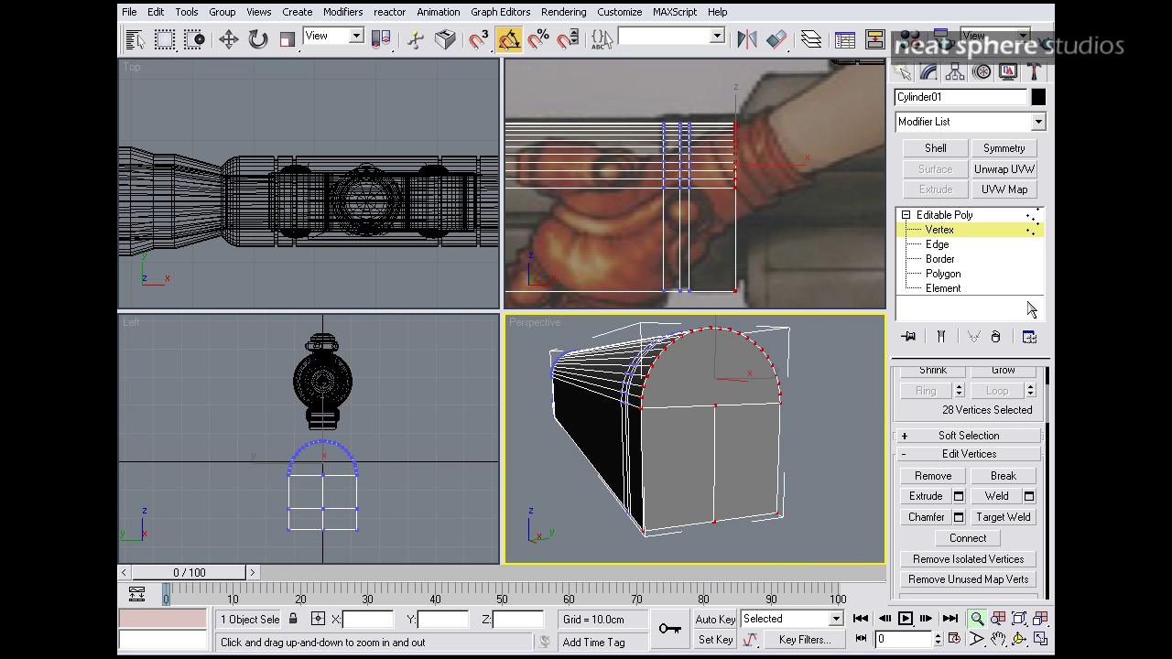
{"action": "left_click", "coordinate": [943, 273]}
{"action": "left_click", "coordinate": [831, 407]}
{"action": "left_click", "coordinate": [740, 388]}
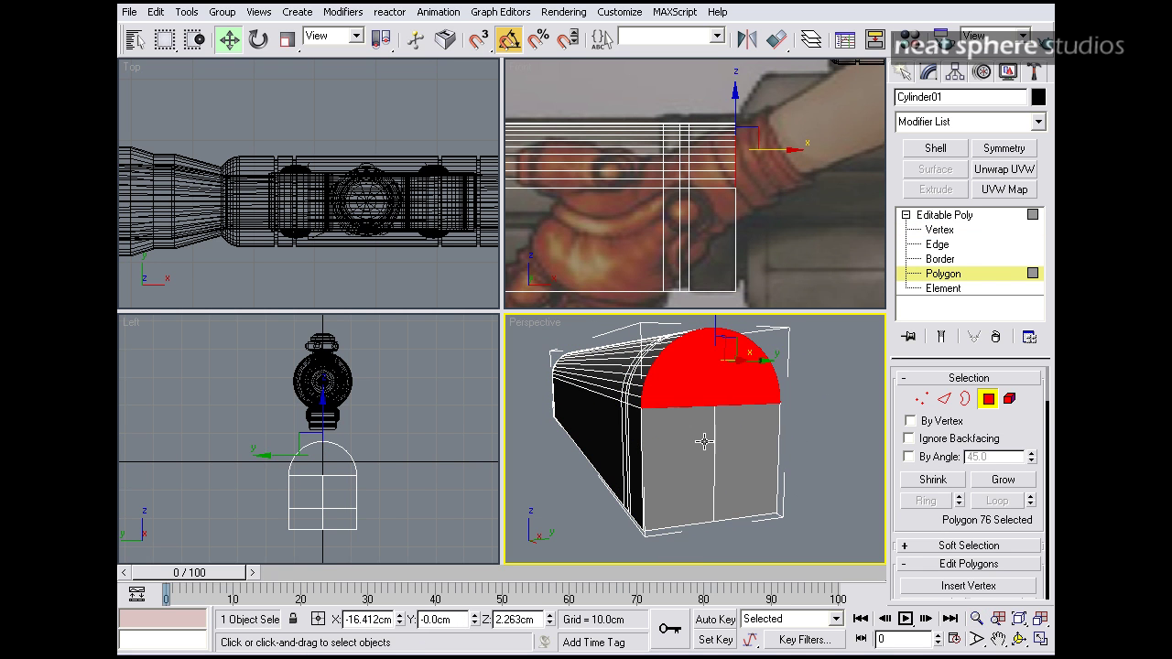
{"action": "left_click", "coordinate": [704, 442], "text": "ctrl"}
{"action": "left_click", "coordinate": [742, 439], "text": "ctrl"}
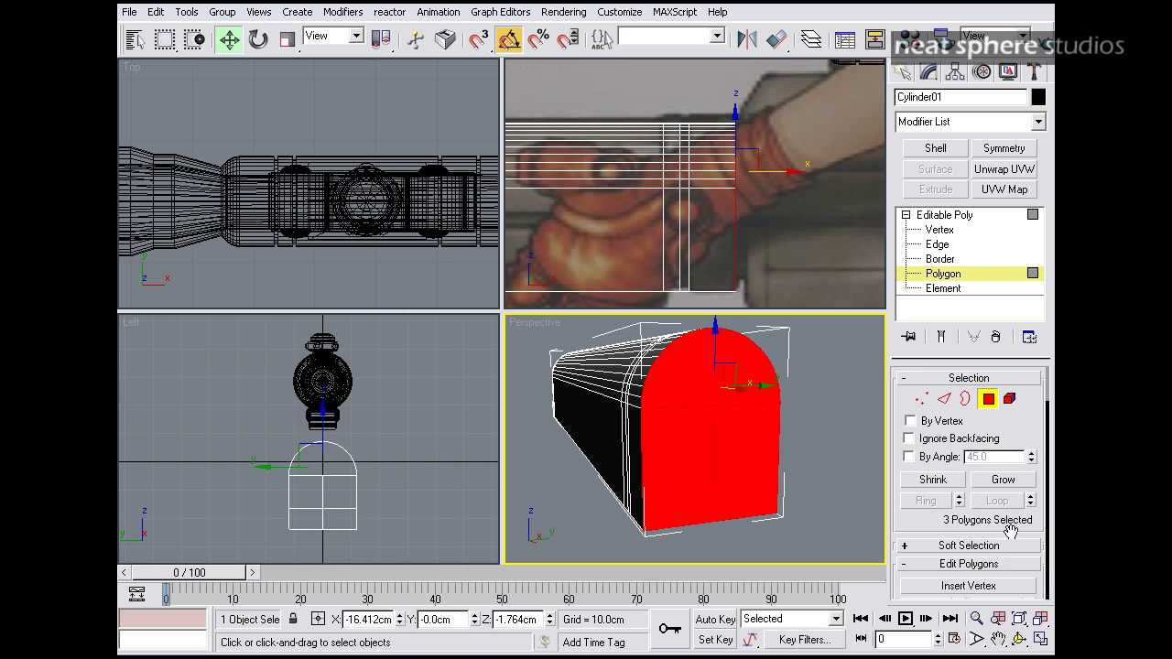
{"action": "scroll", "coordinate": [1011, 534], "scroll_direction": "down", "scroll_amount": 3}
{"action": "left_click", "coordinate": [997, 492]}
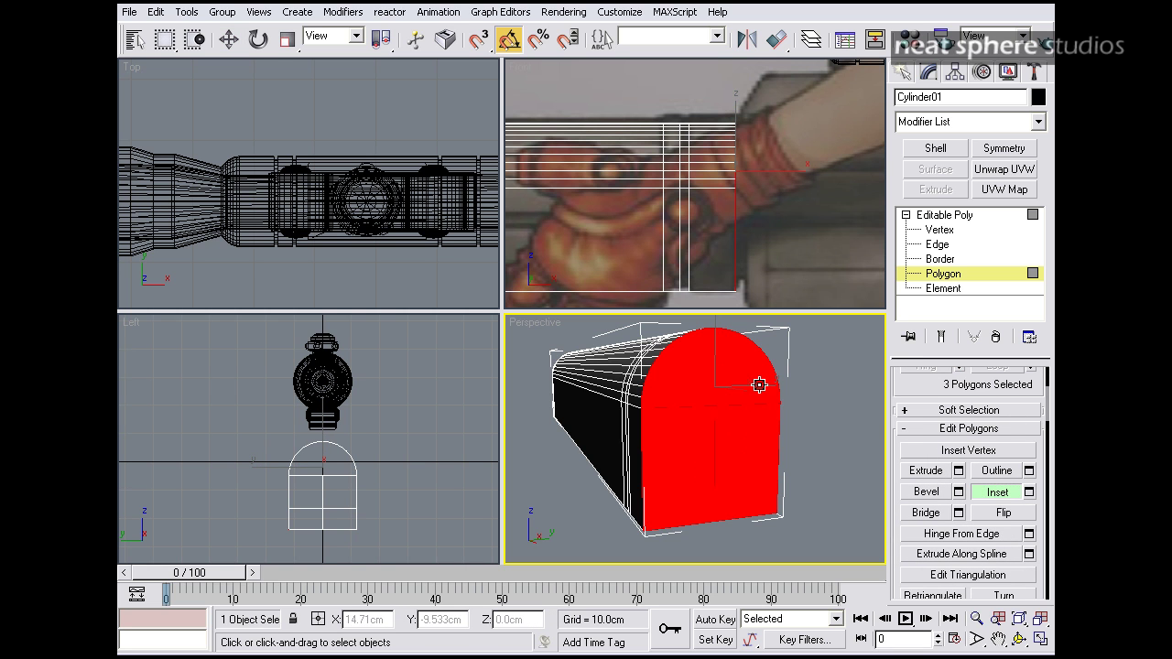
{"action": "left_click_drag", "start_coordinate": [760, 384], "coordinate": [759, 390]}
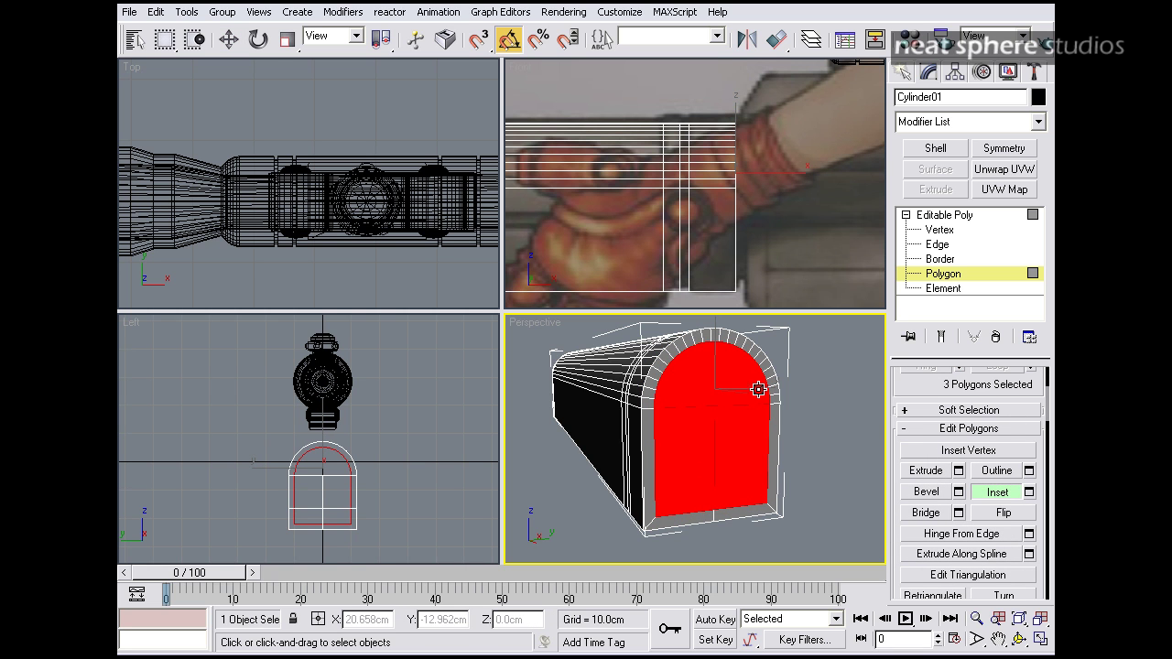
Step: Extrude the inset rear cap polygons outward about 2.4 cm and pull the face slightly back toward the muzzle
{"action": "key", "text": "shift+e"}
{"action": "mouse_move", "coordinate": [742, 442]}
{"action": "left_mouse_down"}
{"action": "mouse_move", "coordinate": [731, 427]}
{"action": "mouse_move", "coordinate": [726, 437]}
{"action": "left_mouse_up"}
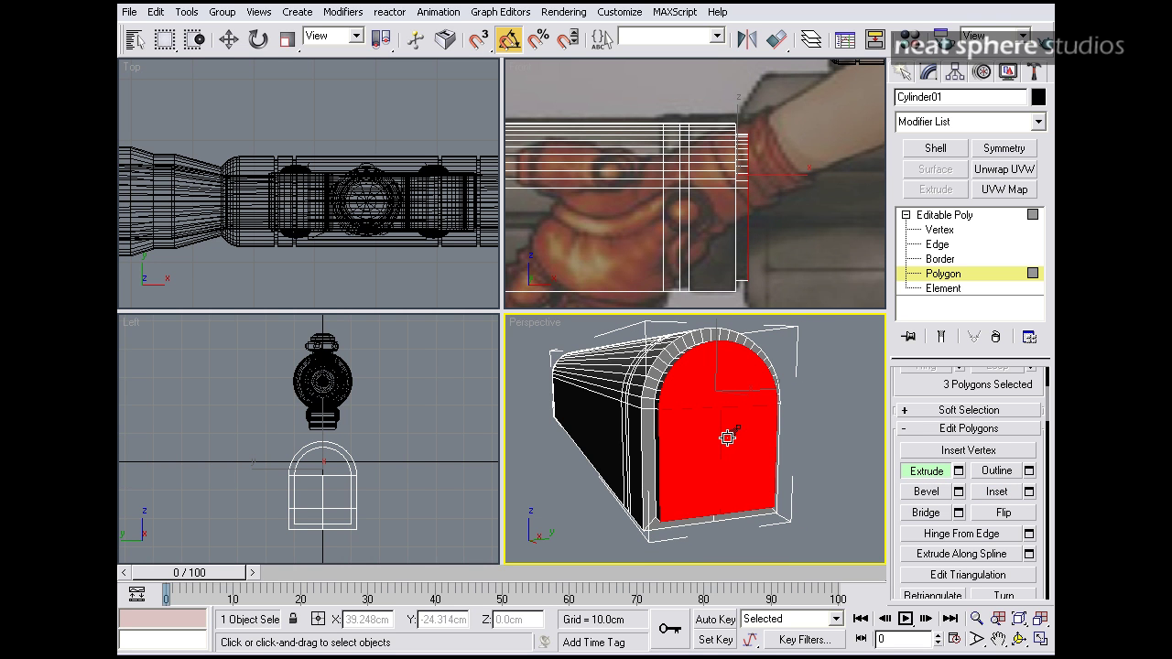
{"action": "key", "text": "w"}
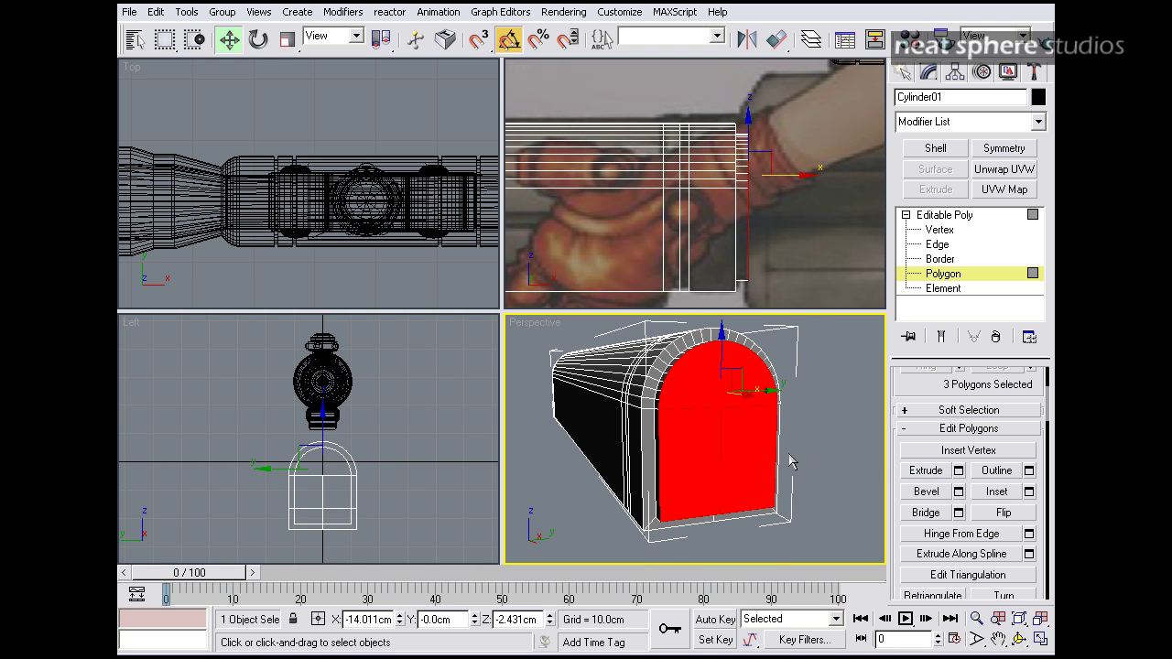
{"action": "middle_click_drag", "start_coordinate": [817, 454], "coordinate": [789, 459], "text": "alt"}
{"action": "left_click_drag", "start_coordinate": [753, 399], "coordinate": [675, 426]}
Step: Extrude the narrow polygon band between the two chamfered loops by -1.249 cm along Local Normal to form a groove
{"action": "key", "text": "alt+z"}
{"action": "mouse_move", "coordinate": [675, 427]}
{"action": "middle_mouse_down"}
{"action": "mouse_move", "coordinate": [703, 431]}
{"action": "mouse_move", "coordinate": [671, 430]}
{"action": "middle_mouse_up"}
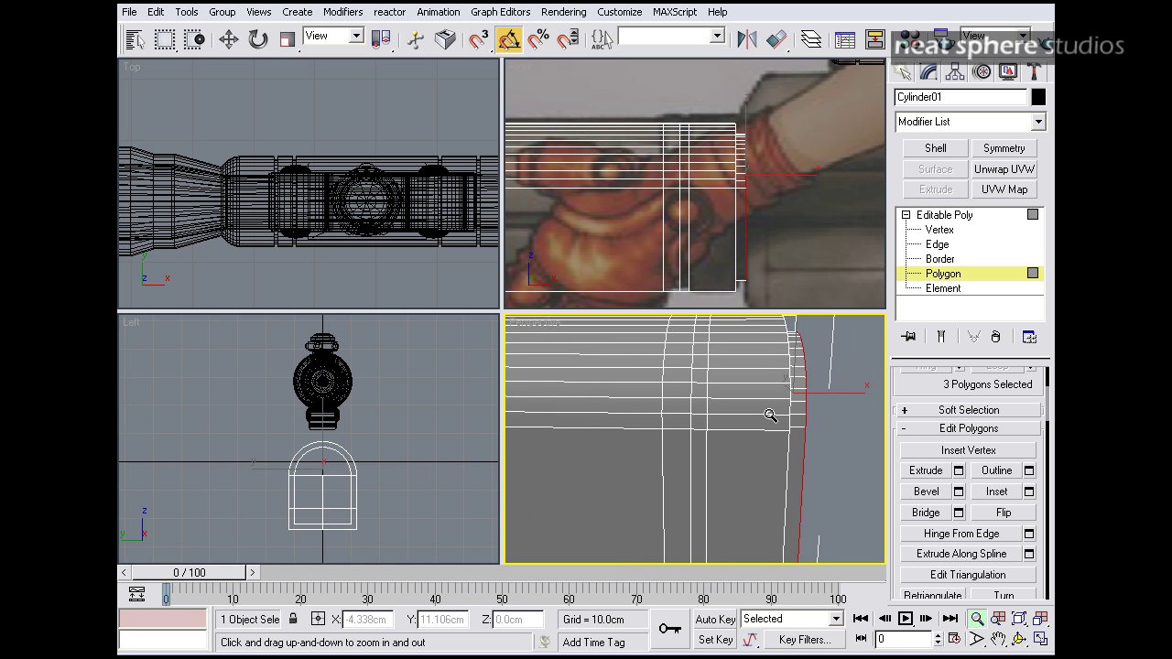
{"action": "left_click", "coordinate": [937, 244]}
{"action": "left_click", "coordinate": [691, 471]}
{"action": "left_click", "coordinate": [705, 471], "text": "ctrl"}
{"action": "left_click", "coordinate": [995, 502]}
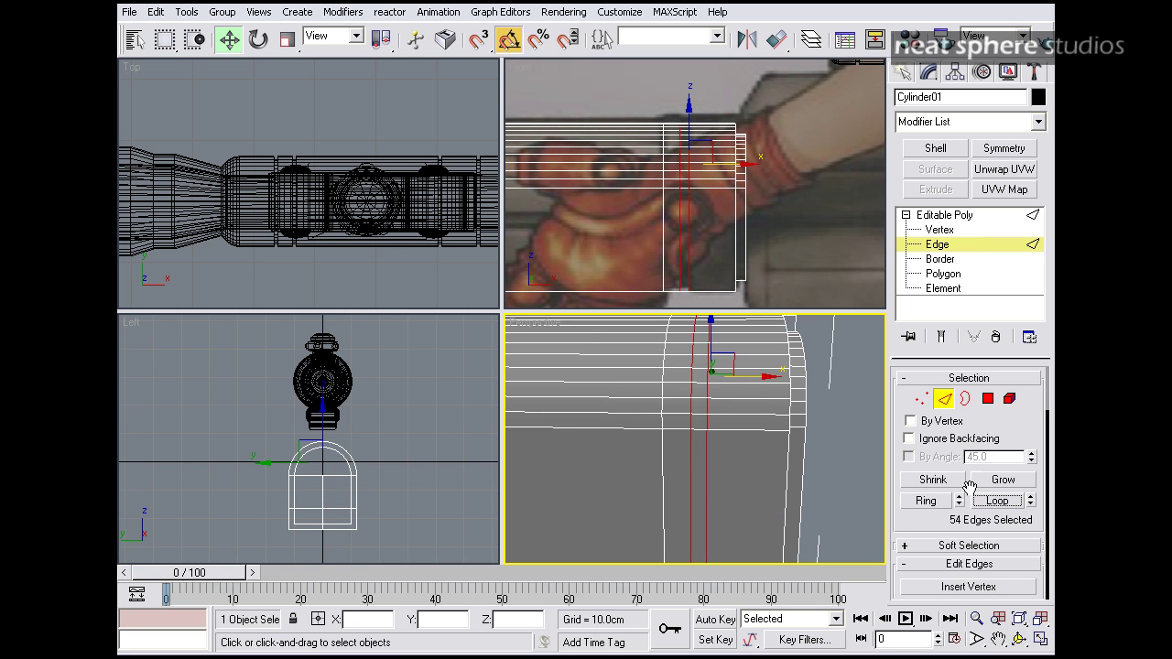
{"action": "left_click", "coordinate": [990, 400], "text": "ctrl"}
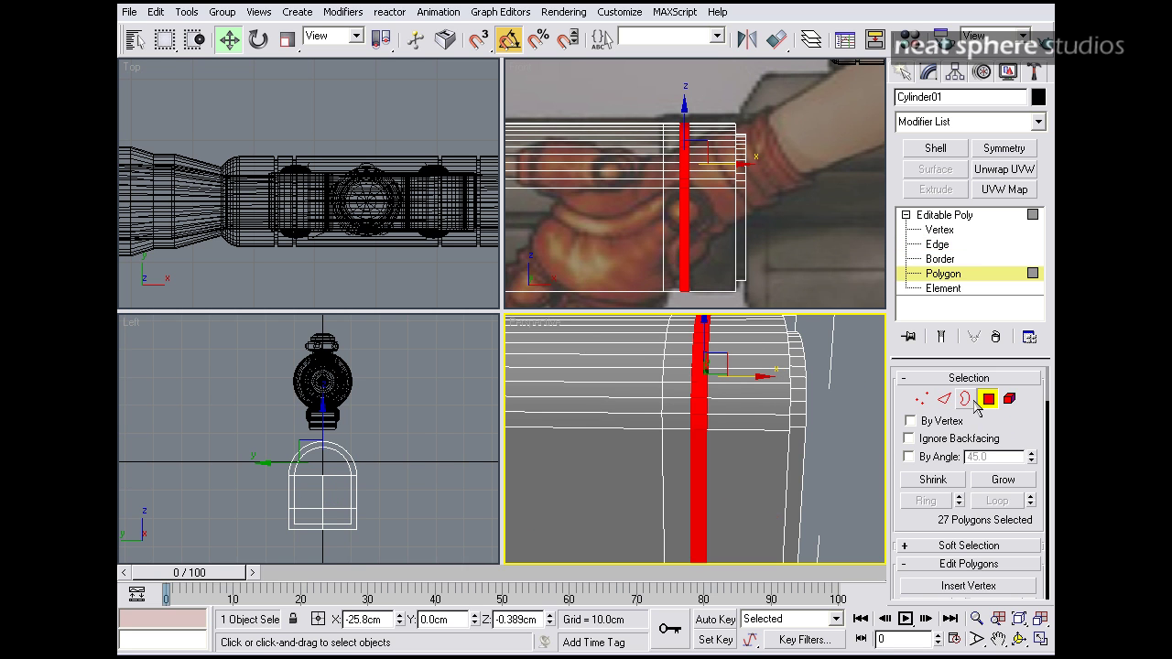
{"action": "scroll", "coordinate": [903, 527], "scroll_direction": "down", "scroll_amount": 5}
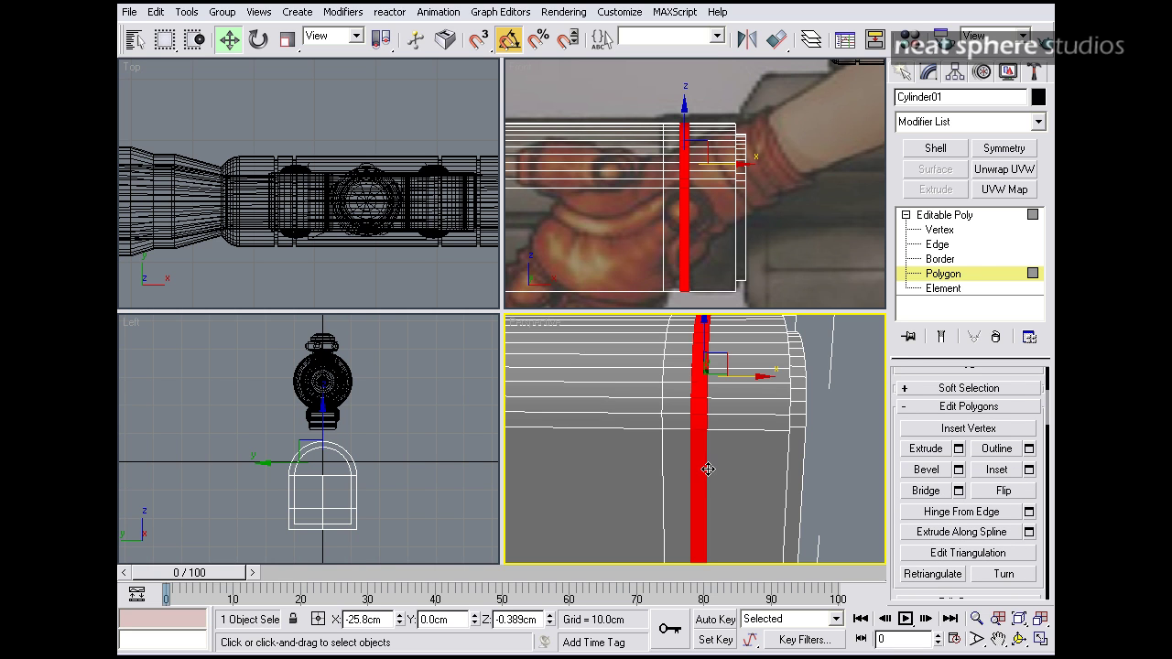
{"action": "left_click", "coordinate": [958, 449]}
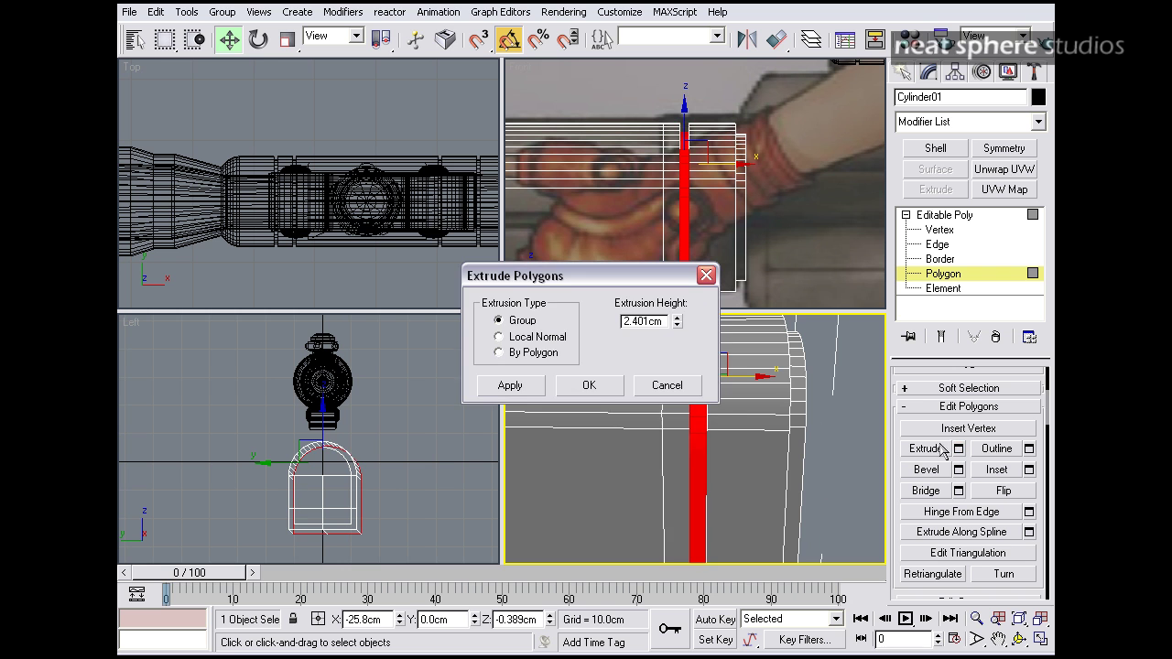
{"action": "left_click", "coordinate": [499, 337]}
{"action": "middle_click_drag", "start_coordinate": [787, 458], "coordinate": [746, 422], "text": "alt"}
{"action": "key", "text": "alt+z"}
{"action": "left_click_drag", "start_coordinate": [746, 422], "coordinate": [741, 439]}
{"action": "middle_click_drag", "start_coordinate": [702, 461], "coordinate": [742, 466]}
{"action": "left_click_drag", "start_coordinate": [681, 335], "coordinate": [663, 461]}
{"action": "left_click_drag", "start_coordinate": [733, 503], "coordinate": [742, 447]}
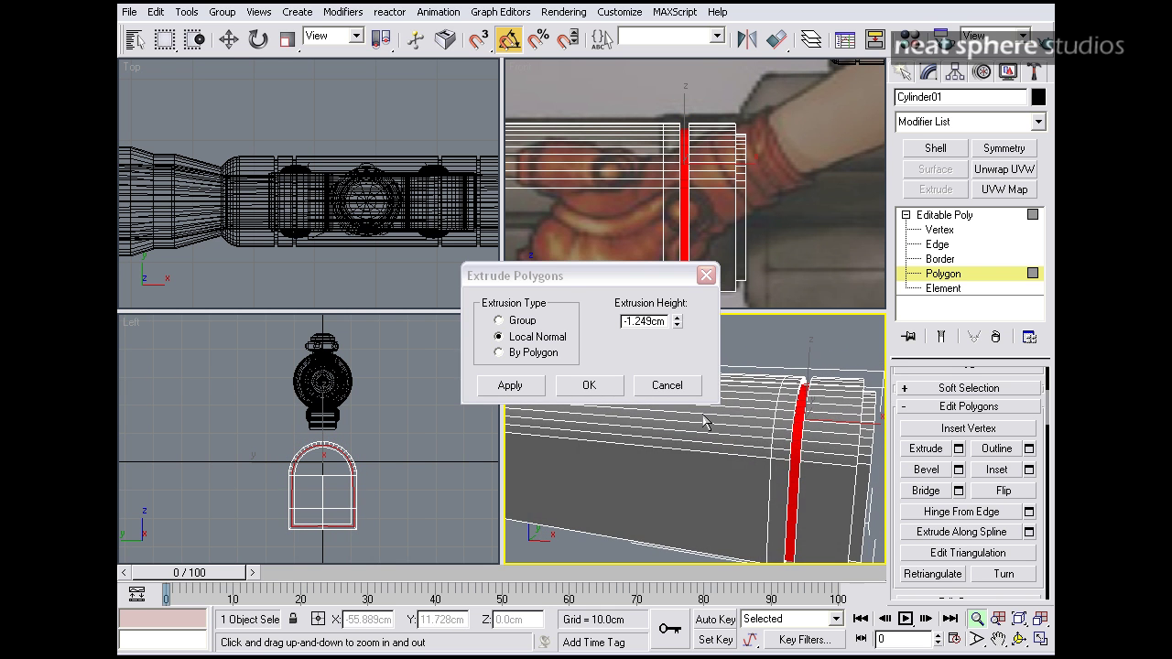
{"action": "left_click", "coordinate": [591, 386]}
Step: Extrude the ring of polygons just in front of the barrel's rear groove outward by 1.411 cm along Local Normal
{"action": "left_click_drag", "start_coordinate": [809, 484], "coordinate": [745, 440]}
{"action": "key", "text": "w"}
{"action": "left_click", "coordinate": [940, 245]}
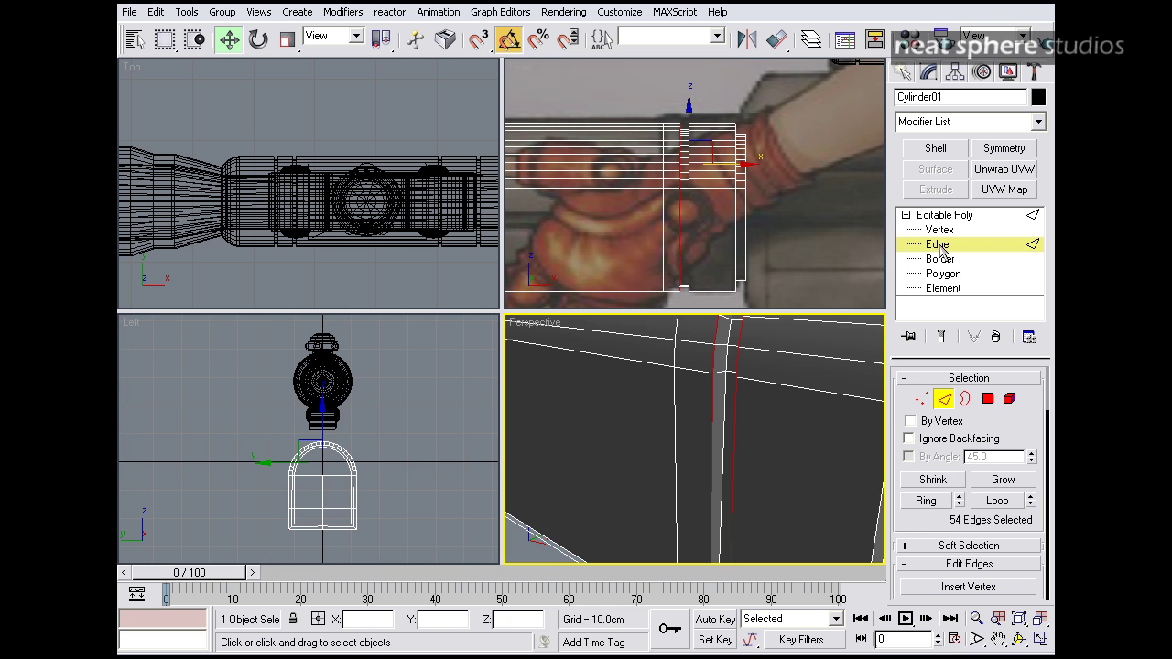
{"action": "left_click", "coordinate": [708, 429]}
{"action": "left_click", "coordinate": [674, 421], "text": "ctrl"}
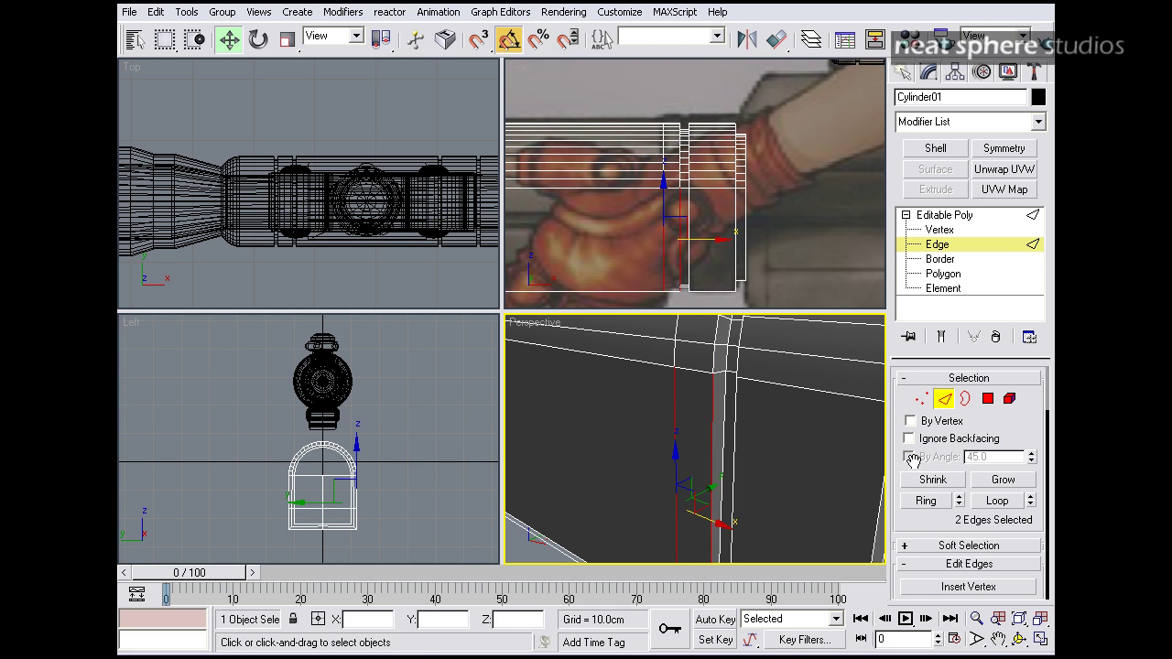
{"action": "left_click", "coordinate": [996, 502]}
{"action": "key", "text": "alt+z"}
{"action": "left_click_drag", "start_coordinate": [815, 361], "coordinate": [811, 413]}
{"action": "right_click", "coordinate": [824, 421]}
{"action": "left_click", "coordinate": [987, 399]}
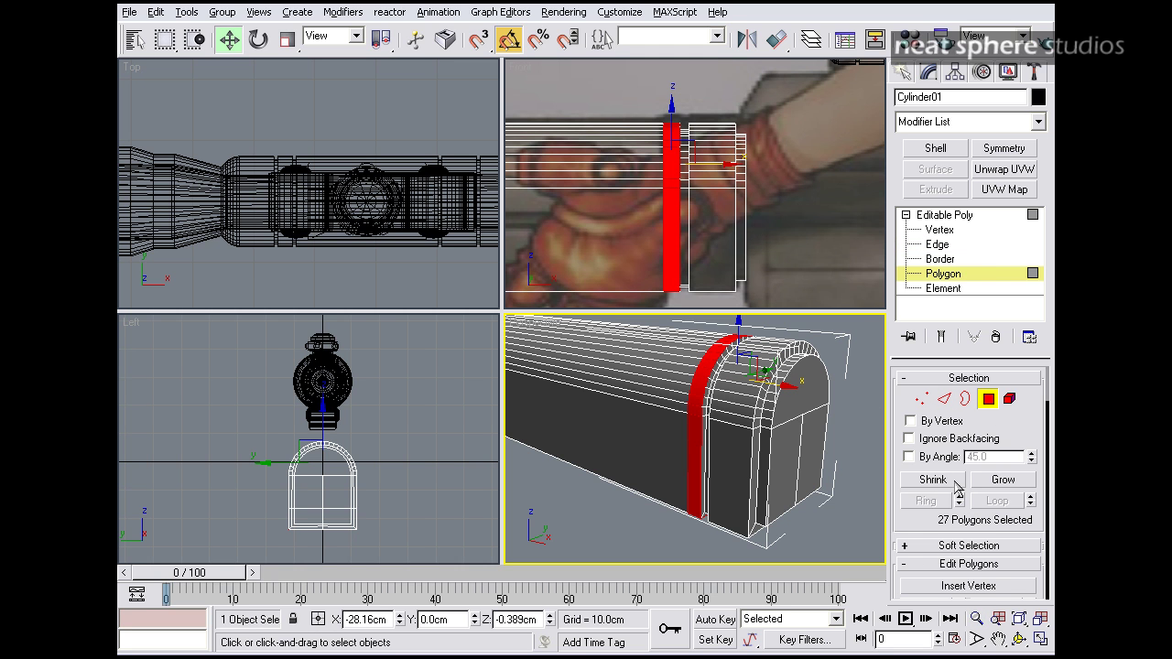
{"action": "scroll", "coordinate": [930, 519], "scroll_direction": "down", "scroll_amount": 4}
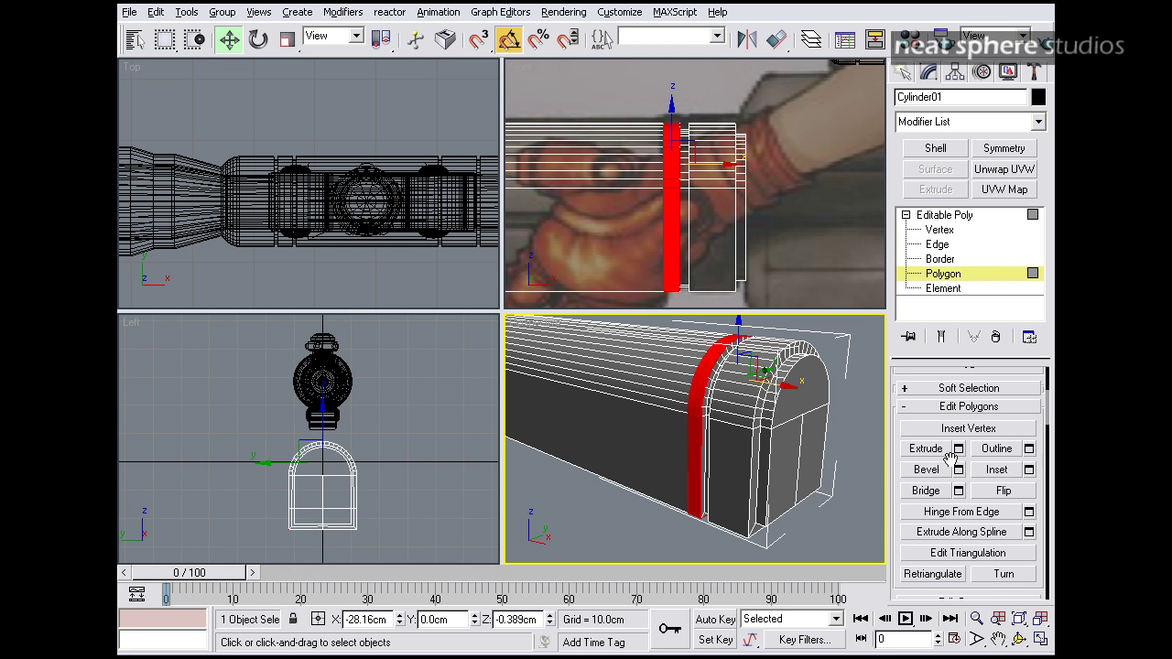
{"action": "left_click", "coordinate": [958, 448]}
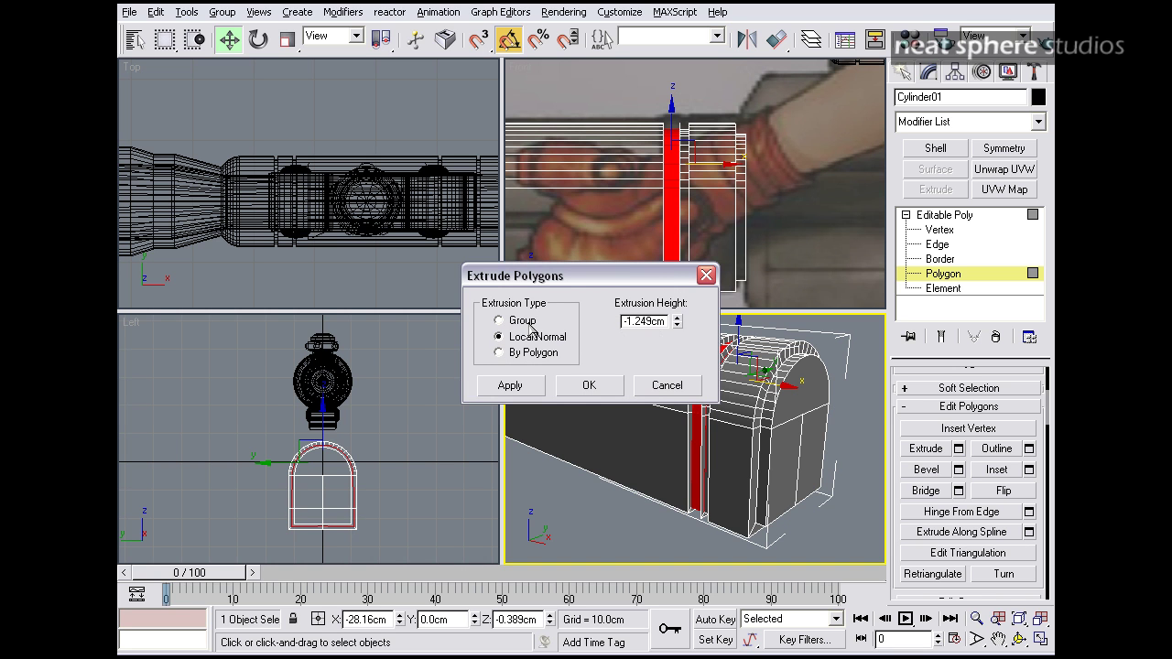
{"action": "left_click_drag", "start_coordinate": [678, 324], "coordinate": [674, 128]}
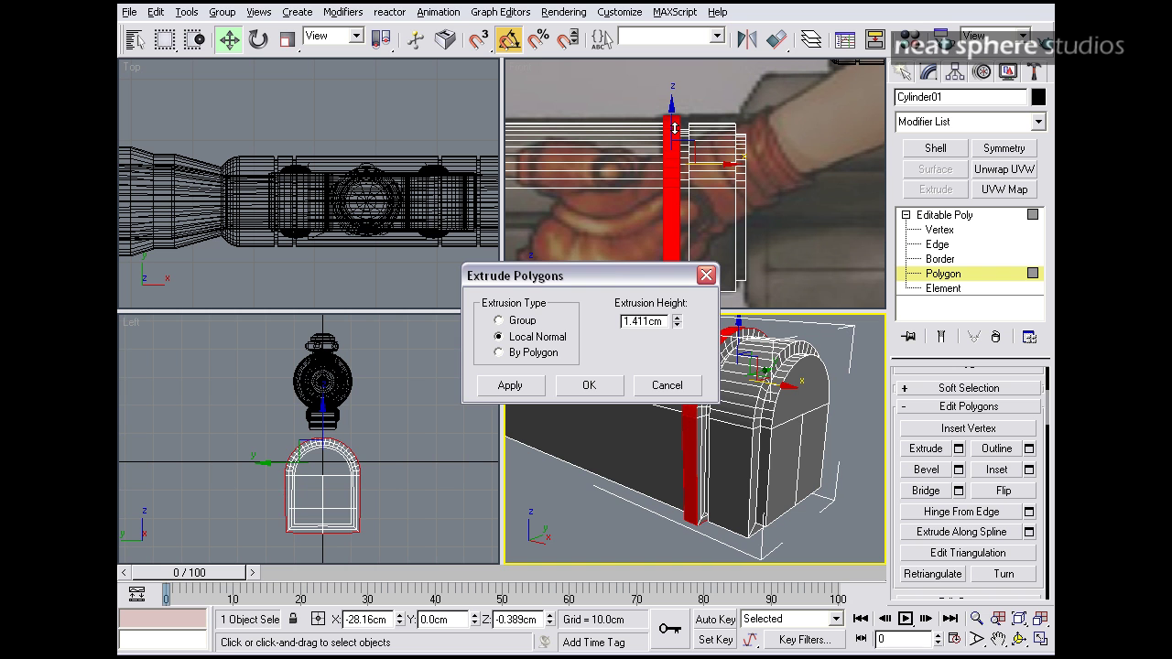
{"action": "left_click", "coordinate": [590, 386]}
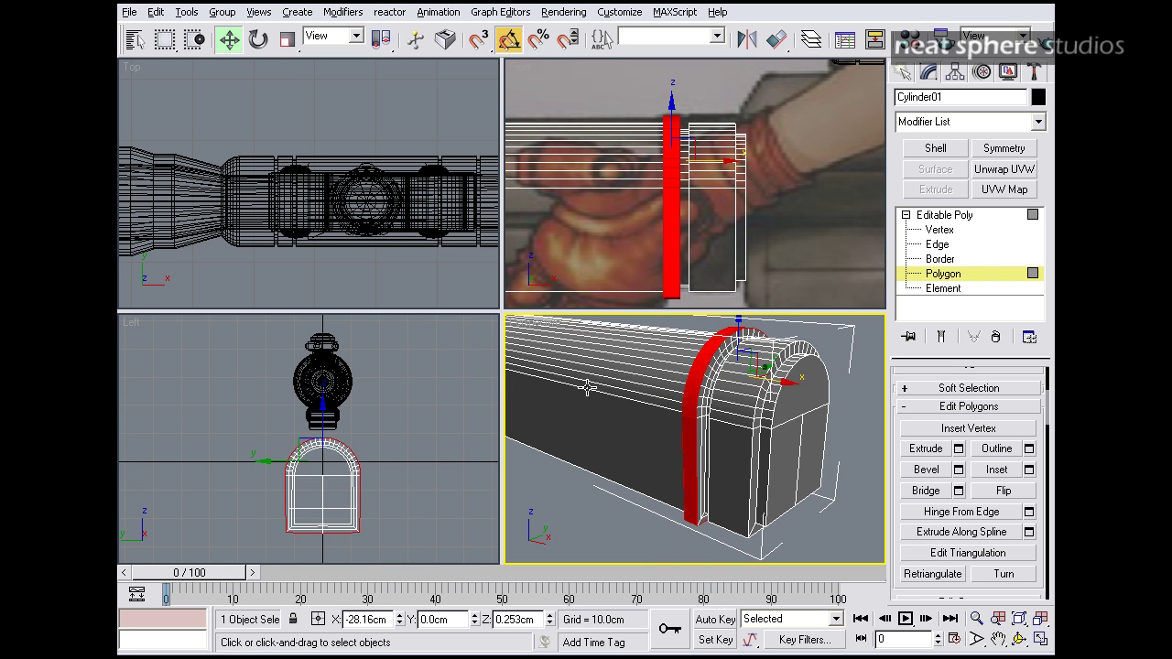
Step: Extrude the wide polygon band between the groove and the rear end cap by 1.411 cm along Local Normal
{"action": "middle_click_drag", "start_coordinate": [651, 405], "coordinate": [657, 381], "text": "alt"}
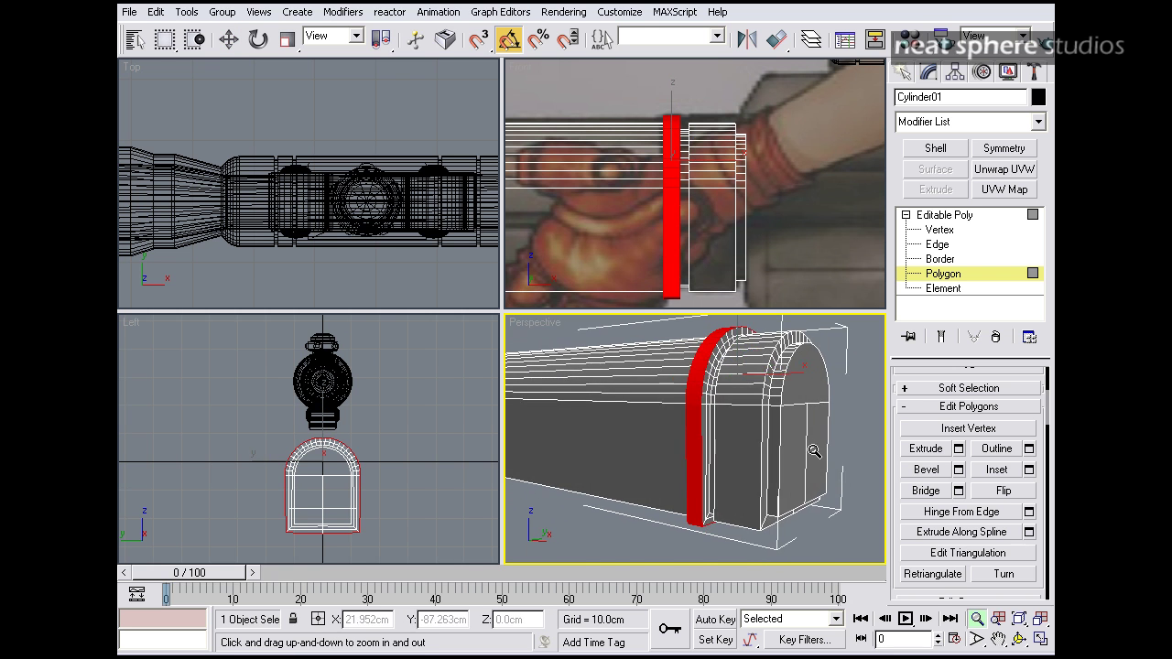
{"action": "scroll", "coordinate": [657, 381], "scroll_direction": "up", "scroll_amount": 5}
{"action": "left_click", "coordinate": [937, 246]}
{"action": "left_click", "coordinate": [725, 441]}
{"action": "left_click", "coordinate": [813, 419], "text": "ctrl"}
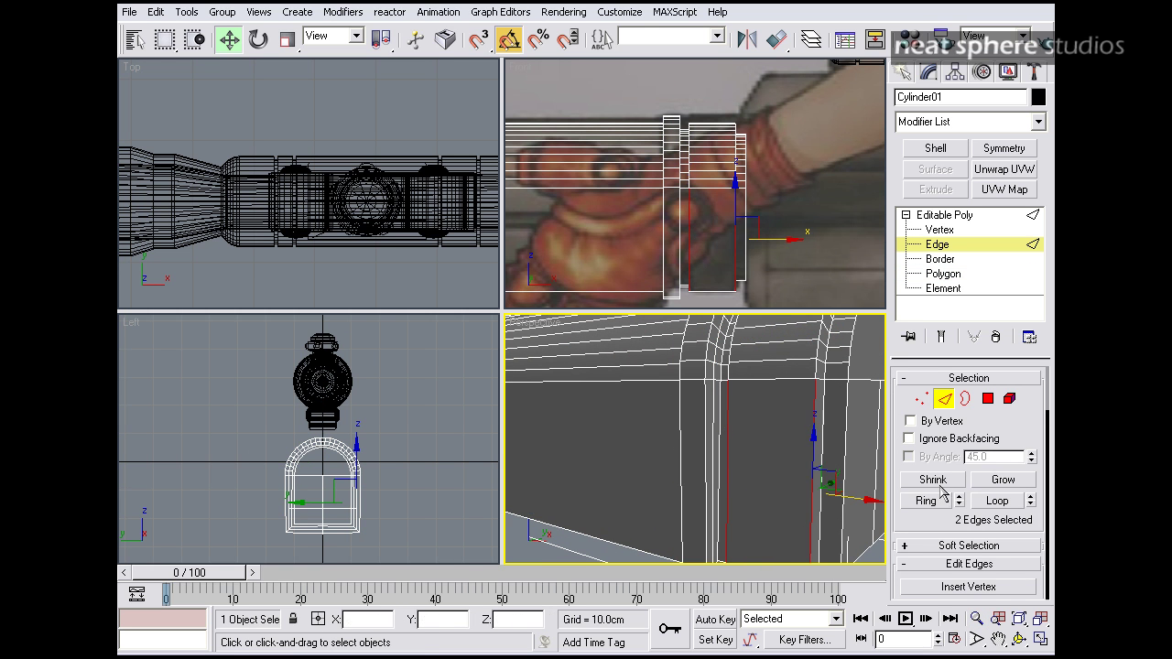
{"action": "left_click", "coordinate": [991, 503]}
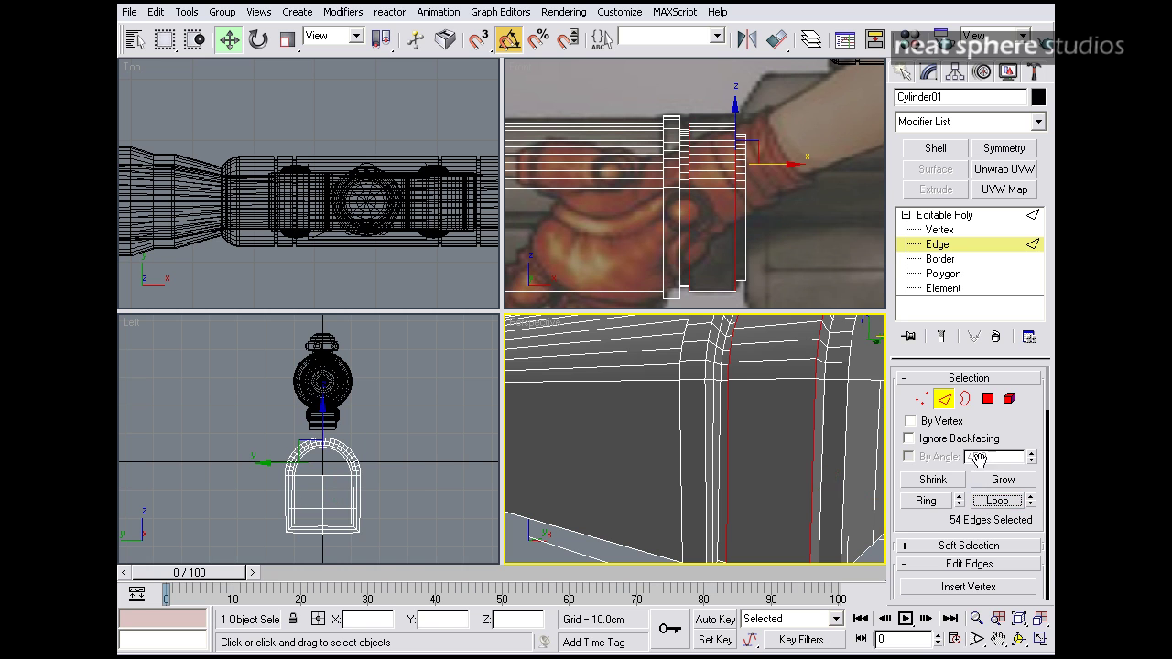
{"action": "left_click", "coordinate": [988, 400], "text": "ctrl"}
{"action": "scroll", "coordinate": [927, 522], "scroll_direction": "down", "scroll_amount": 5}
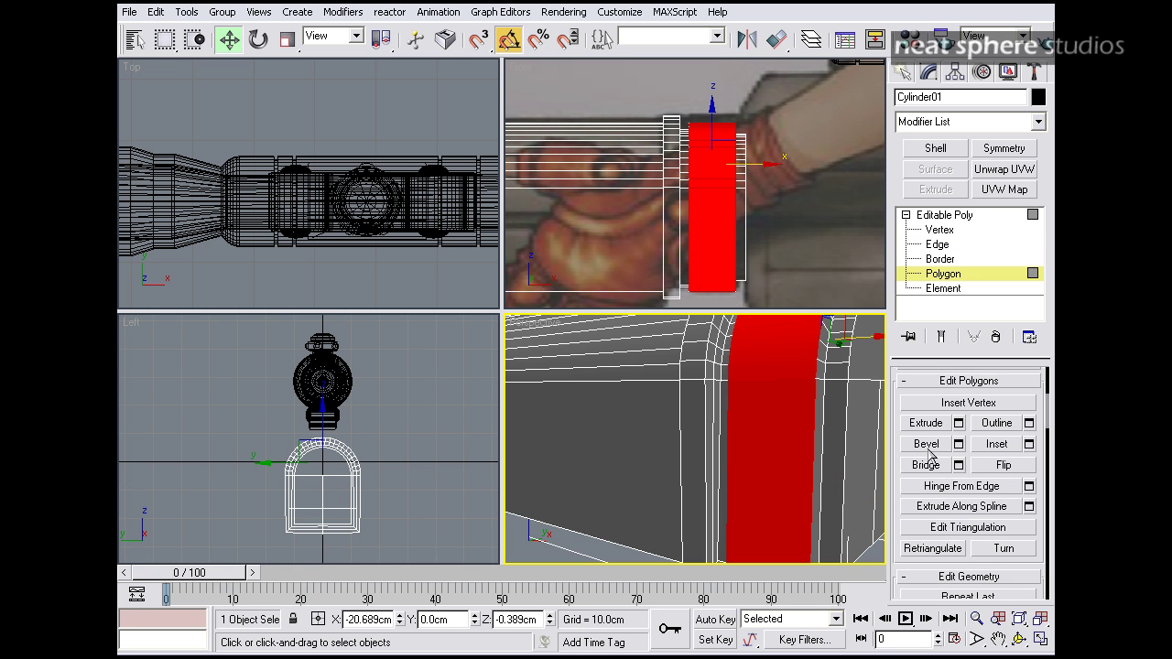
{"action": "left_click", "coordinate": [959, 425]}
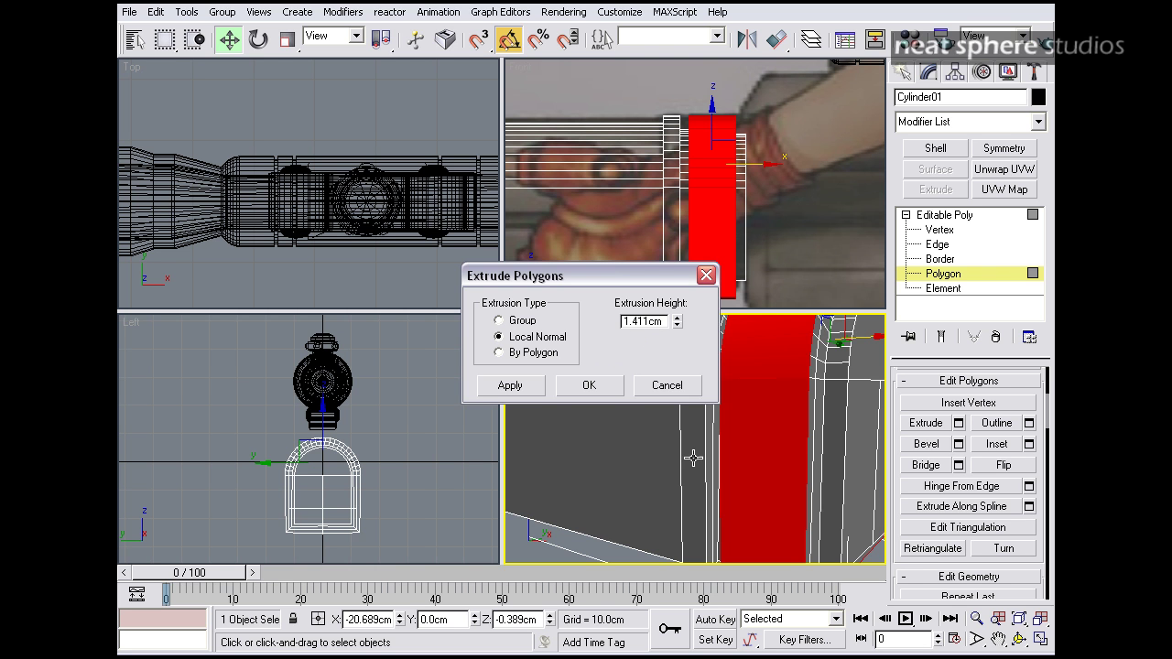
{"action": "left_click", "coordinate": [597, 388]}
Step: Clear the polygon selection and examine the barrel's underside and muzzle end against the reference image
{"action": "middle_click_drag", "start_coordinate": [774, 472], "coordinate": [730, 458], "text": "alt"}
{"action": "scroll", "coordinate": [743, 419], "scroll_direction": "down", "scroll_amount": 3}
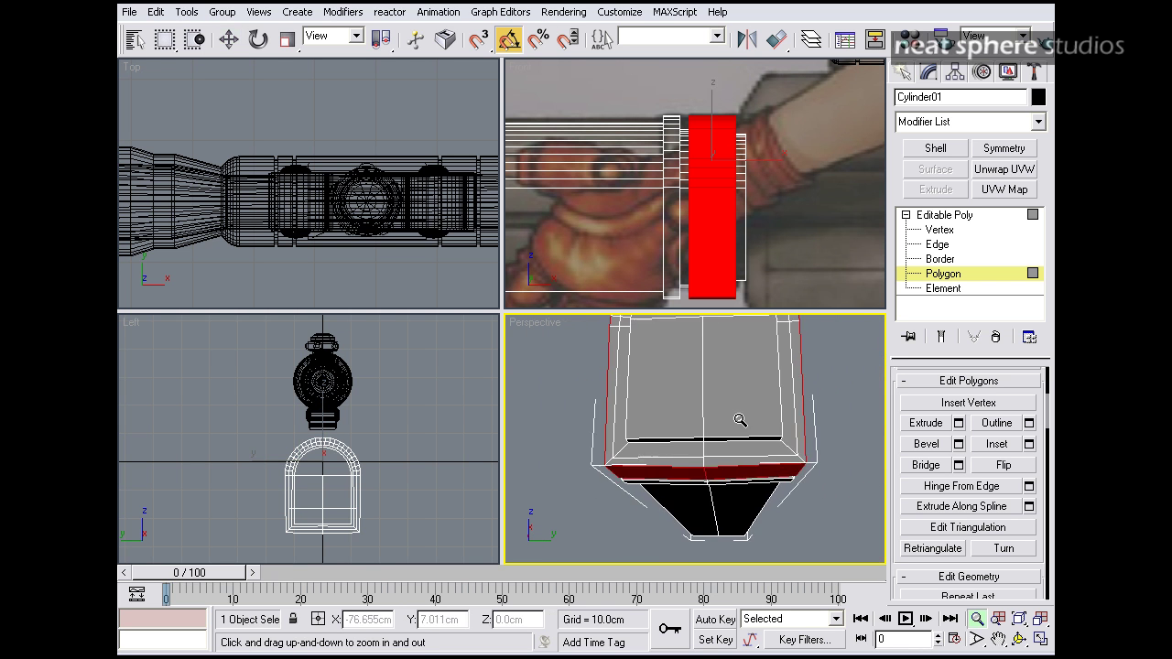
{"action": "middle_click_drag", "start_coordinate": [636, 453], "coordinate": [834, 486], "text": "alt"}
{"action": "key", "text": "ctrl+d"}
{"action": "mouse_move", "coordinate": [775, 390]}
{"action": "middle_mouse_down", "text": "alt"}
{"action": "mouse_move", "coordinate": [798, 406]}
{"action": "mouse_move", "coordinate": [785, 445]}
{"action": "mouse_move", "coordinate": [784, 393]}
{"action": "mouse_move", "coordinate": [772, 421]}
{"action": "mouse_move", "coordinate": [776, 406]}
{"action": "middle_mouse_up", "text": "alt"}
{"action": "scroll", "coordinate": [770, 396], "scroll_direction": "down", "scroll_amount": 3}
{"action": "middle_click_drag", "start_coordinate": [590, 232], "coordinate": [794, 237]}
{"action": "middle_click_drag", "start_coordinate": [759, 165], "coordinate": [721, 240], "text": "ctrl+alt"}
{"action": "middle_click_drag", "start_coordinate": [548, 248], "coordinate": [684, 256]}
{"action": "middle_click_drag", "start_coordinate": [558, 496], "coordinate": [665, 372]}
{"action": "middle_click_drag", "start_coordinate": [792, 422], "coordinate": [950, 374], "text": "alt"}
{"action": "middle_click_drag", "start_coordinate": [655, 399], "coordinate": [707, 426]}
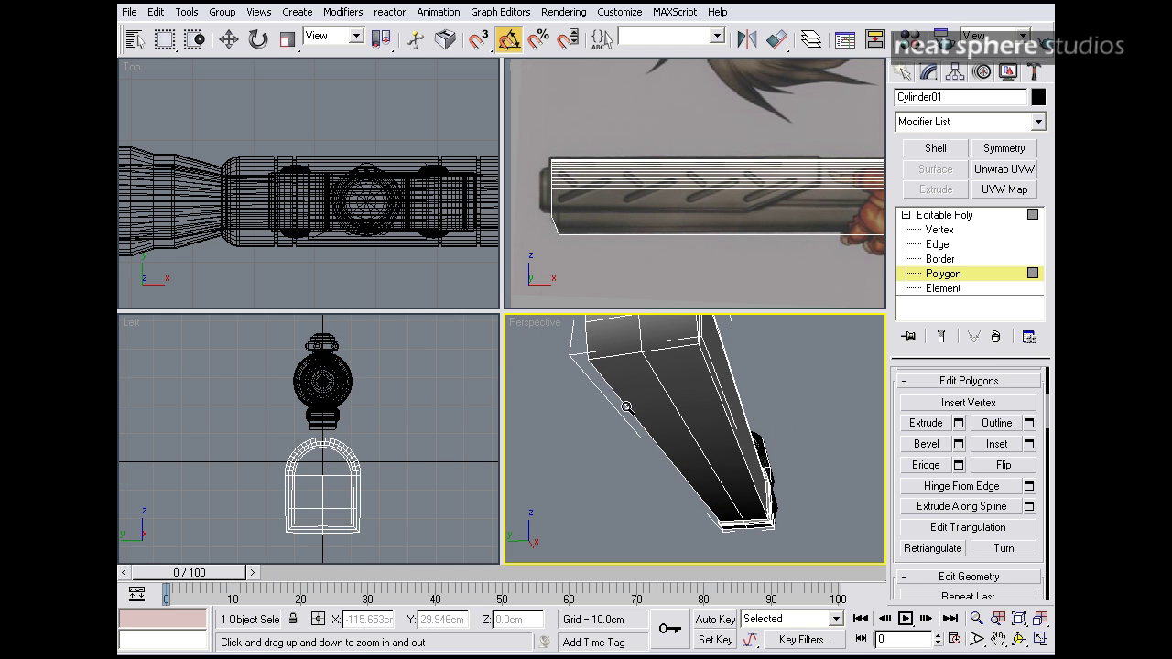
{"action": "left_click_drag", "start_coordinate": [731, 411], "coordinate": [705, 434]}
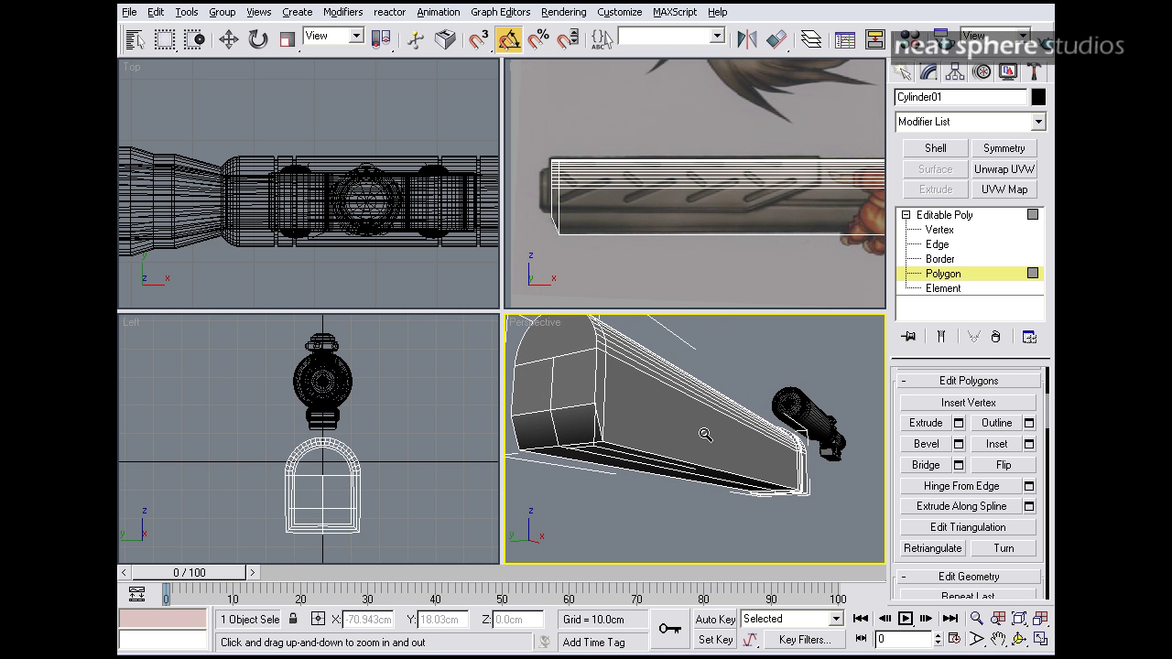
Step: Select the two long lower edge loops of the barrel, excluding the edges on the muzzle face, and save the scene
{"action": "left_click", "coordinate": [1041, 641]}
{"action": "left_click_drag", "start_coordinate": [432, 317], "coordinate": [421, 315]}
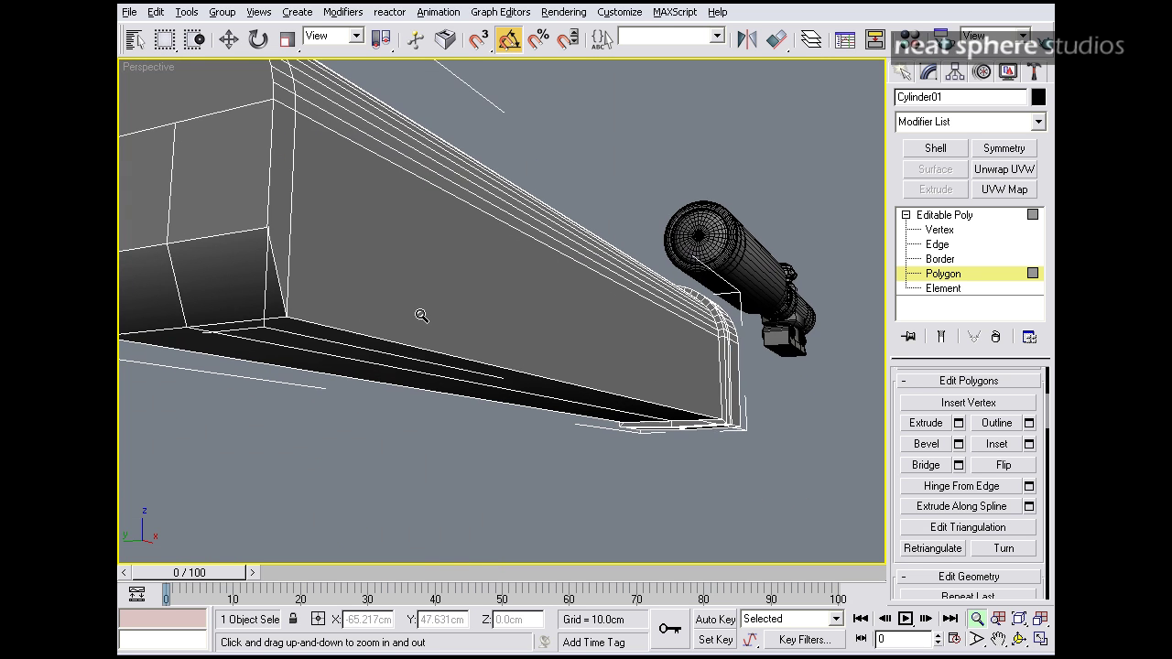
{"action": "middle_click_drag", "start_coordinate": [422, 315], "coordinate": [446, 310], "text": "alt"}
{"action": "left_click", "coordinate": [937, 245]}
{"action": "left_click", "coordinate": [525, 283]}
{"action": "left_click", "coordinate": [370, 338], "text": "ctrl"}
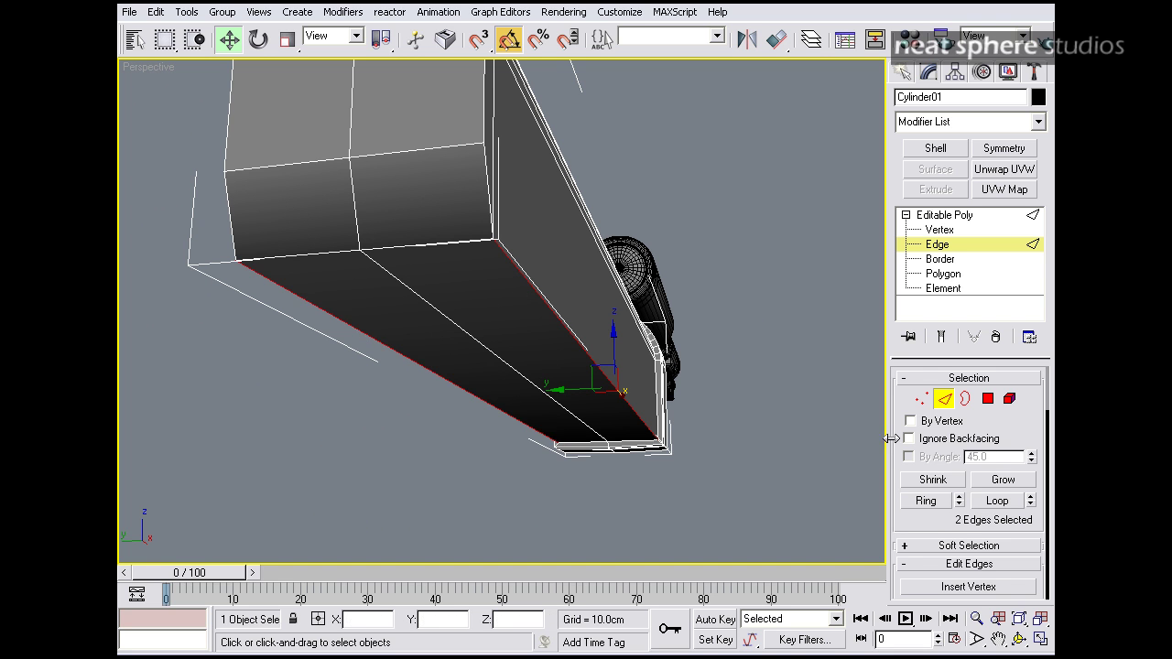
{"action": "left_click", "coordinate": [996, 501]}
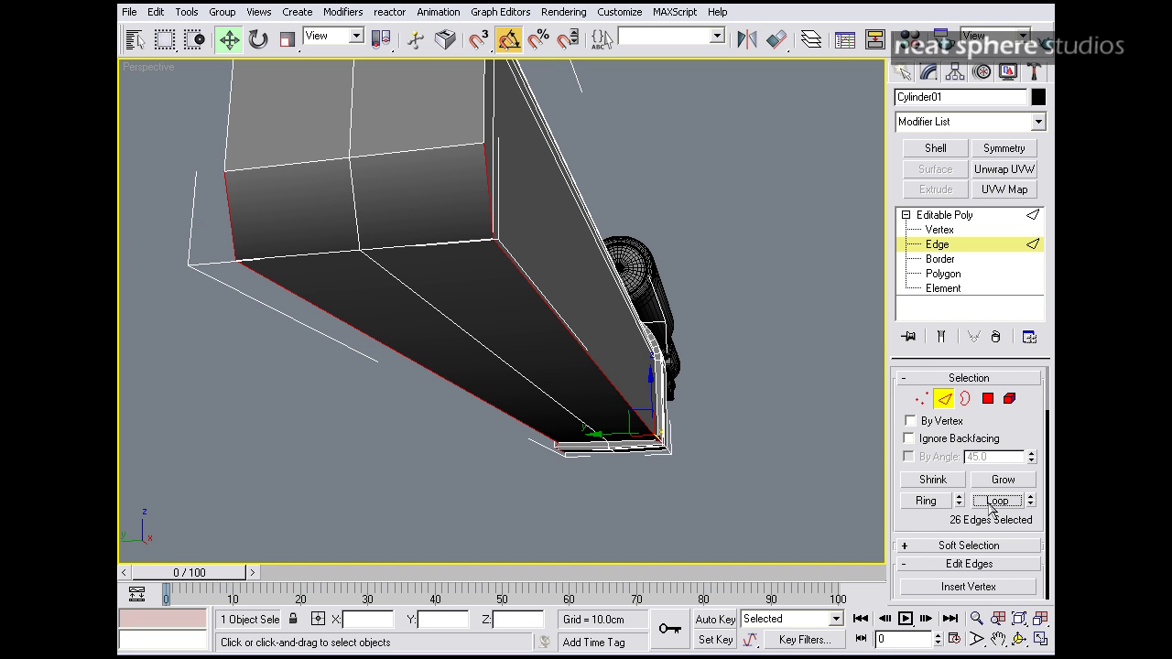
{"action": "middle_click_drag", "start_coordinate": [754, 393], "coordinate": [688, 385], "text": "alt"}
{"action": "left_click", "coordinate": [517, 330], "text": "alt"}
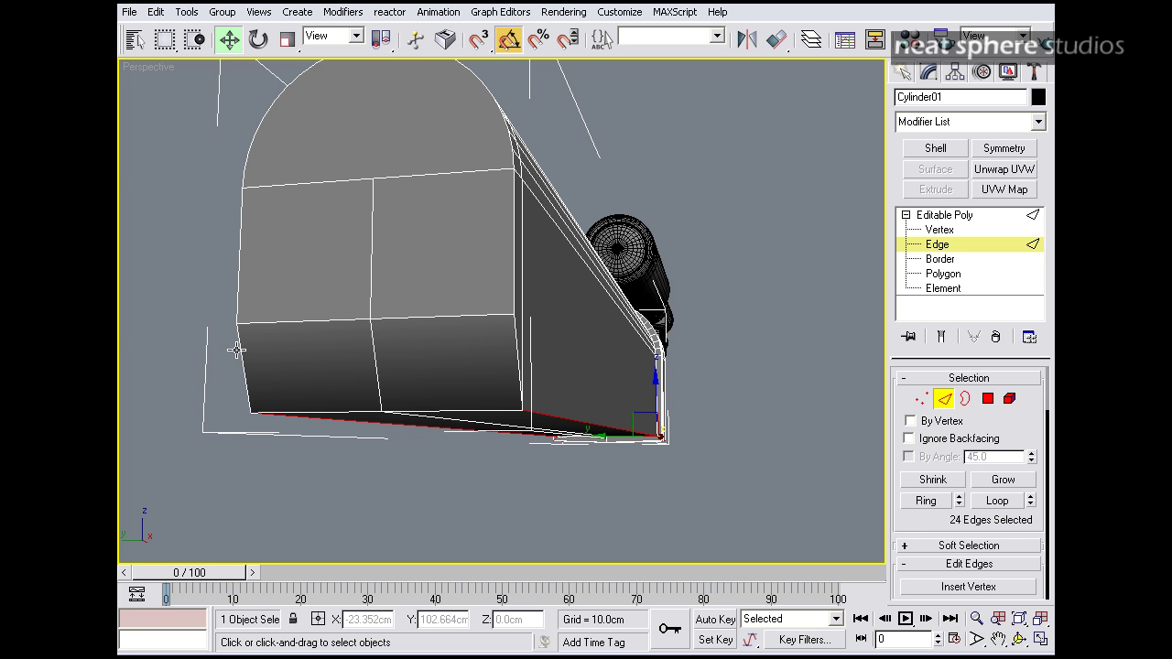
{"action": "mouse_move", "coordinate": [470, 339]}
{"action": "middle_mouse_down", "text": "alt"}
{"action": "mouse_move", "coordinate": [457, 339]}
{"action": "mouse_move", "coordinate": [474, 335]}
{"action": "middle_mouse_up", "text": "alt"}
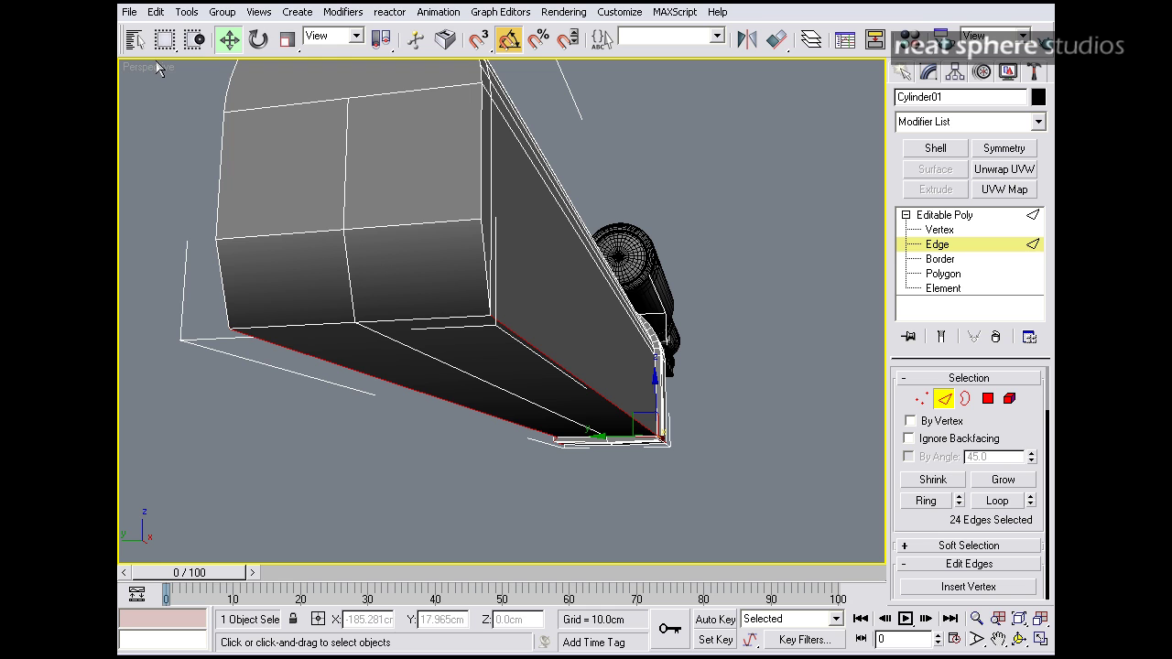
{"action": "left_click", "coordinate": [130, 11]}
{"action": "left_click", "coordinate": [168, 102]}
Step: Chamfer the selected lower edges by 0.835 cm, and chamfer the resulting edges again by 0.395 cm
{"action": "scroll", "coordinate": [899, 518], "scroll_direction": "down", "scroll_amount": 5}
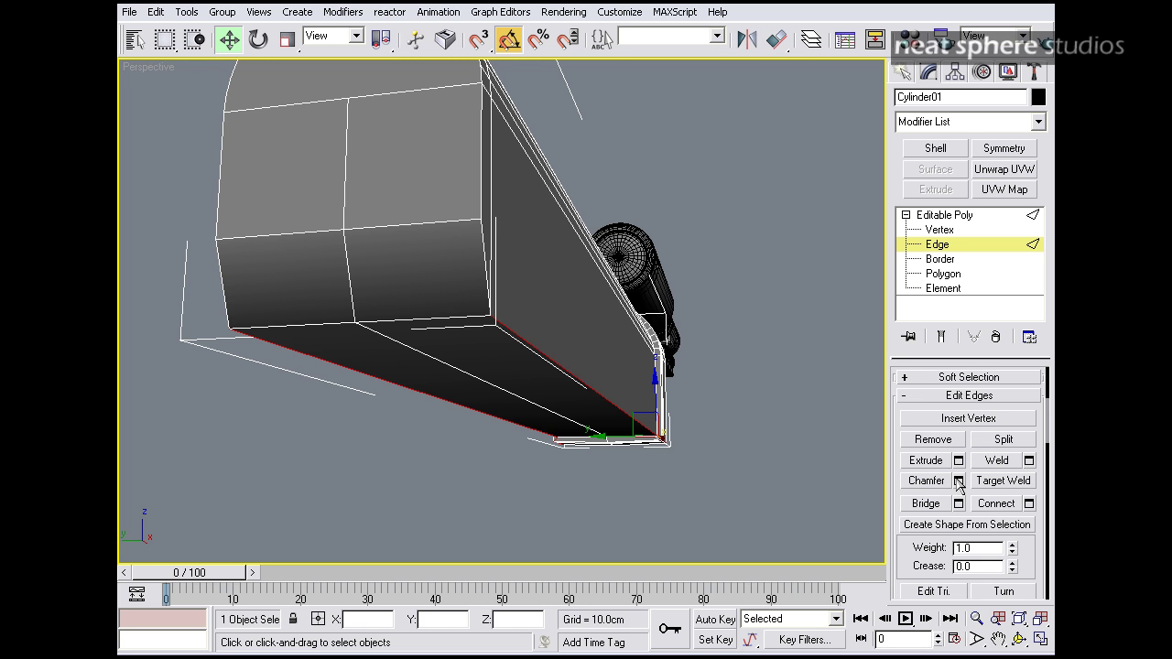
{"action": "left_click", "coordinate": [958, 481]}
{"action": "left_click_drag", "start_coordinate": [522, 277], "coordinate": [709, 229]}
{"action": "middle_click_drag", "start_coordinate": [580, 349], "coordinate": [446, 319], "text": "alt"}
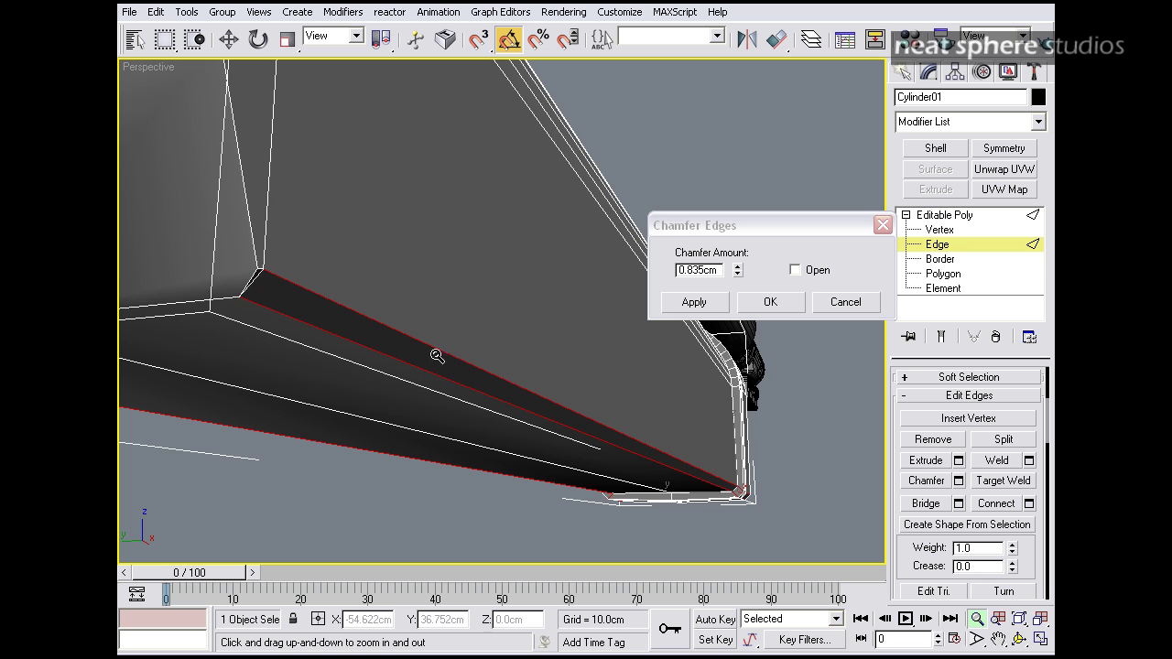
{"action": "middle_click_drag", "start_coordinate": [706, 485], "coordinate": [446, 473], "text": "alt"}
{"action": "middle_click_drag", "start_coordinate": [548, 494], "coordinate": [606, 431], "text": "alt"}
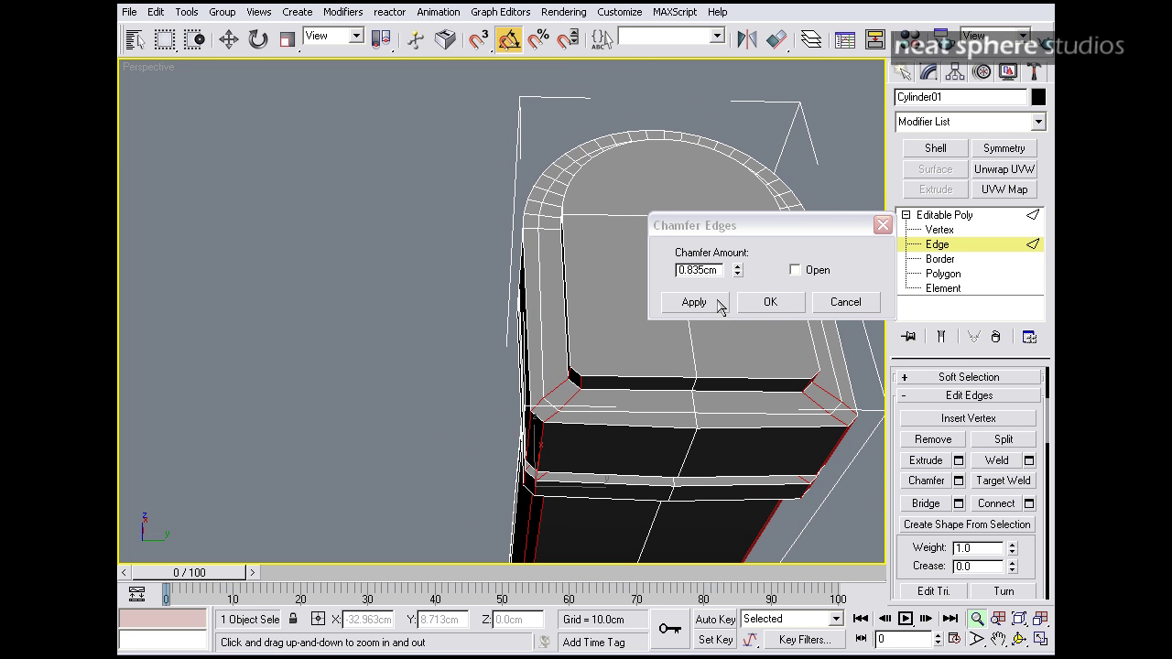
{"action": "left_click", "coordinate": [720, 306]}
{"action": "left_click_drag", "start_coordinate": [737, 273], "coordinate": [735, 310]}
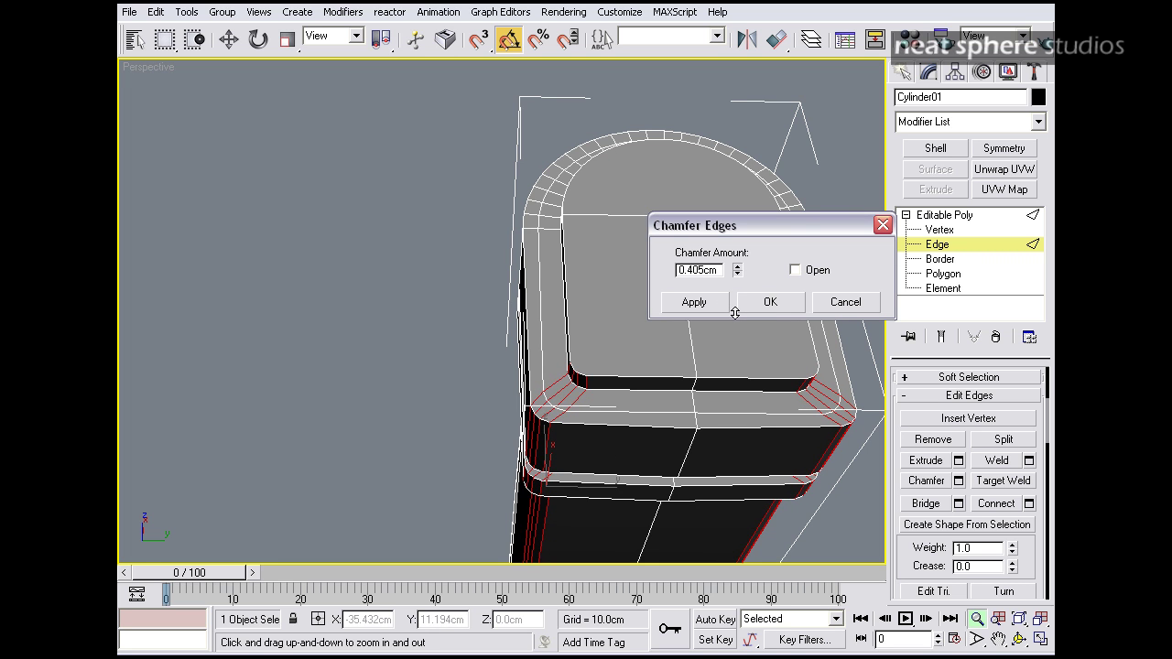
{"action": "middle_click_drag", "start_coordinate": [739, 422], "coordinate": [836, 401], "text": "alt"}
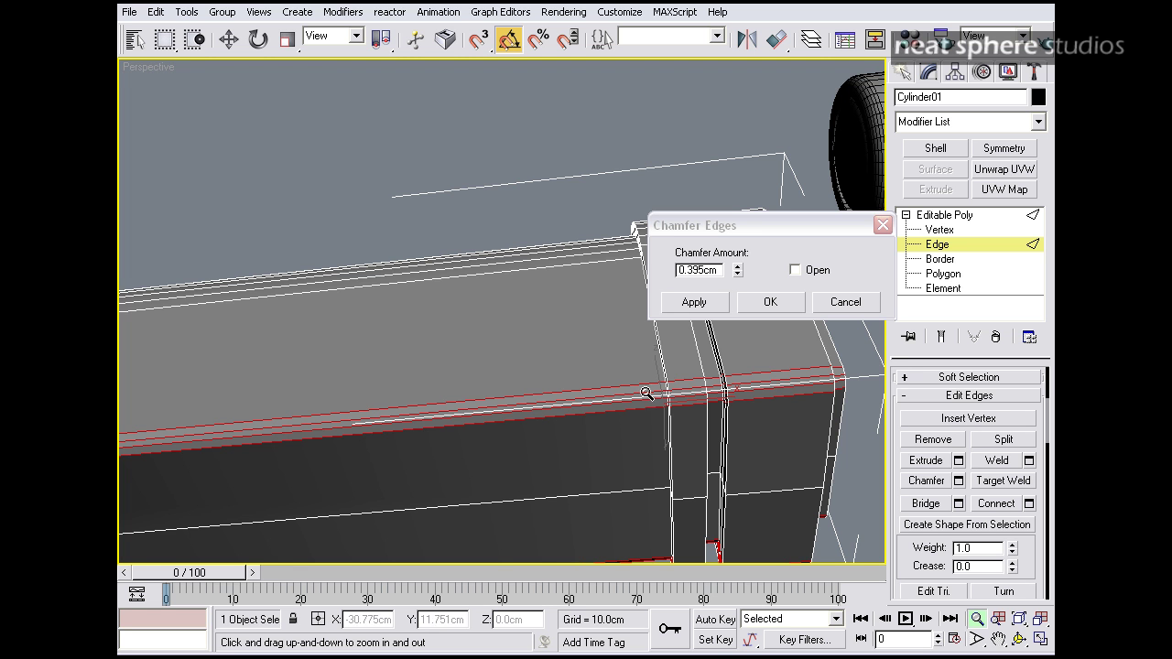
{"action": "left_click", "coordinate": [789, 306]}
Step: Target-weld the stray vertices left by the chamfer at the muzzle end's lower corner onto the neighbouring chamfer vertex
{"action": "middle_click_drag", "start_coordinate": [627, 334], "coordinate": [480, 264], "text": "alt"}
{"action": "left_click_drag", "start_coordinate": [480, 264], "coordinate": [629, 311]}
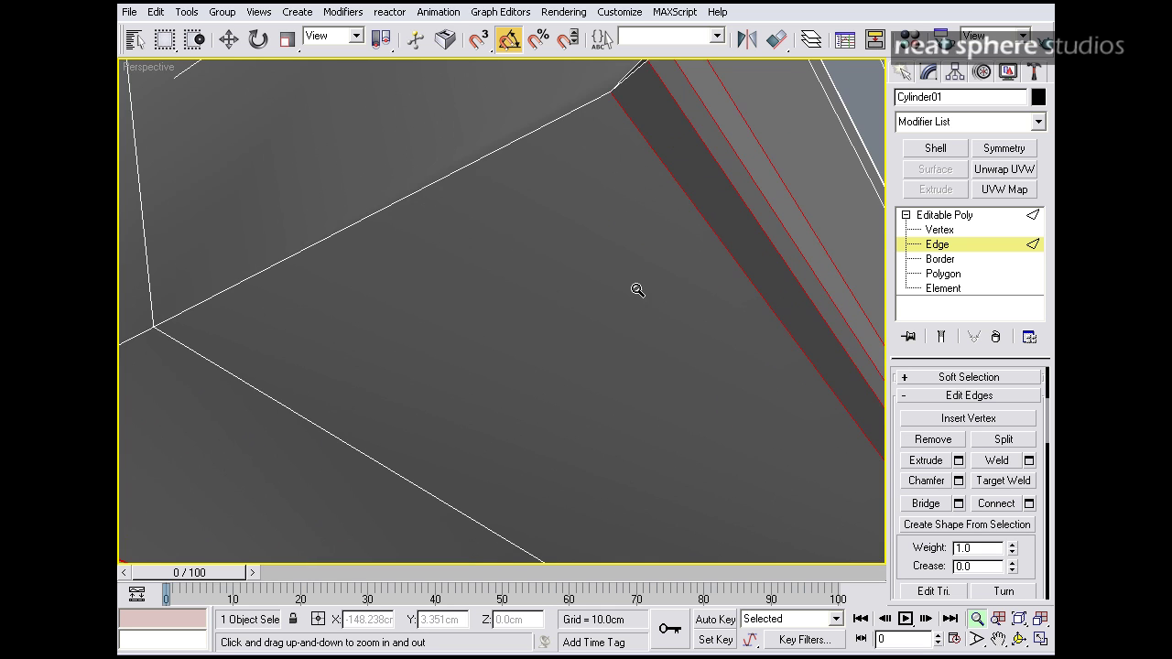
{"action": "key", "text": "shift+z"}
{"action": "key", "text": "shift+z"}
{"action": "key", "text": "shift+z"}
{"action": "left_click", "coordinate": [936, 229]}
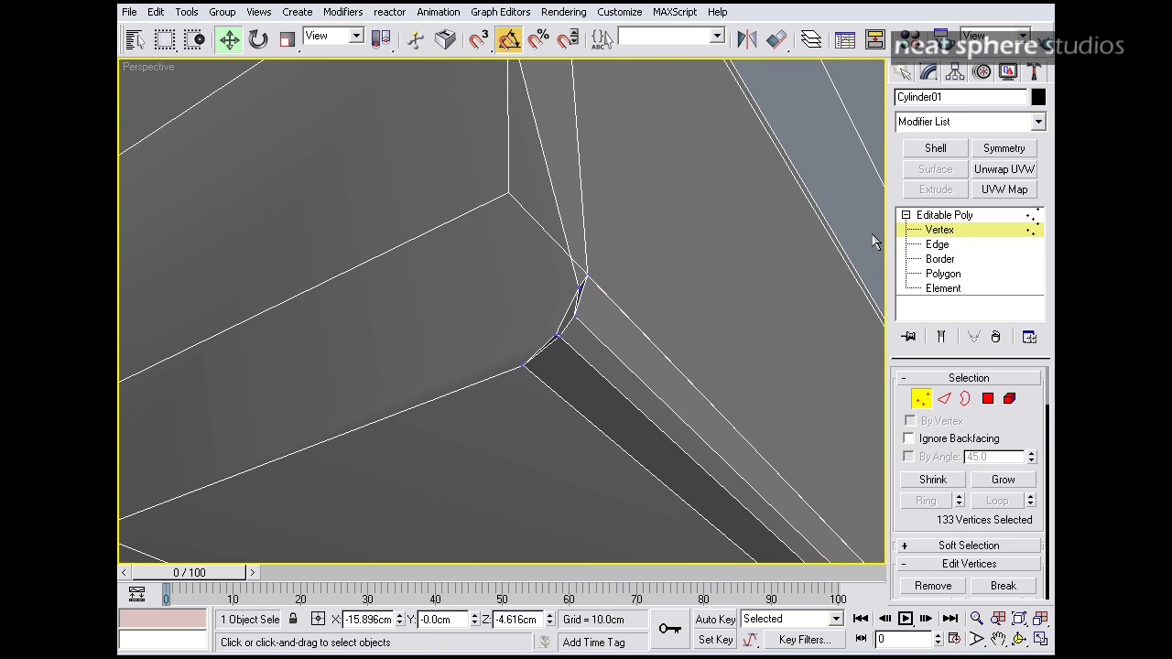
{"action": "left_click", "coordinate": [580, 287]}
{"action": "middle_click_drag", "start_coordinate": [580, 292], "coordinate": [550, 303], "text": "alt"}
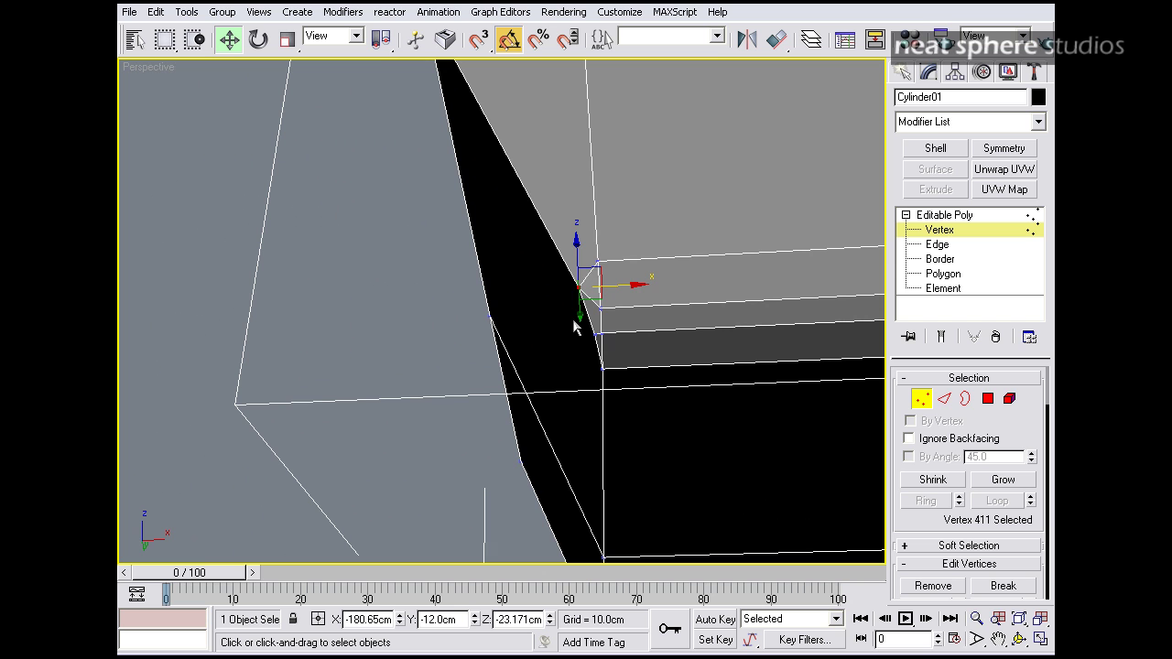
{"action": "scroll", "coordinate": [1003, 540], "scroll_direction": "down", "scroll_amount": 3}
{"action": "scroll", "coordinate": [998, 539], "scroll_direction": "up", "scroll_amount": 3}
{"action": "scroll", "coordinate": [924, 518], "scroll_direction": "down", "scroll_amount": 3}
{"action": "left_click", "coordinate": [1004, 473]}
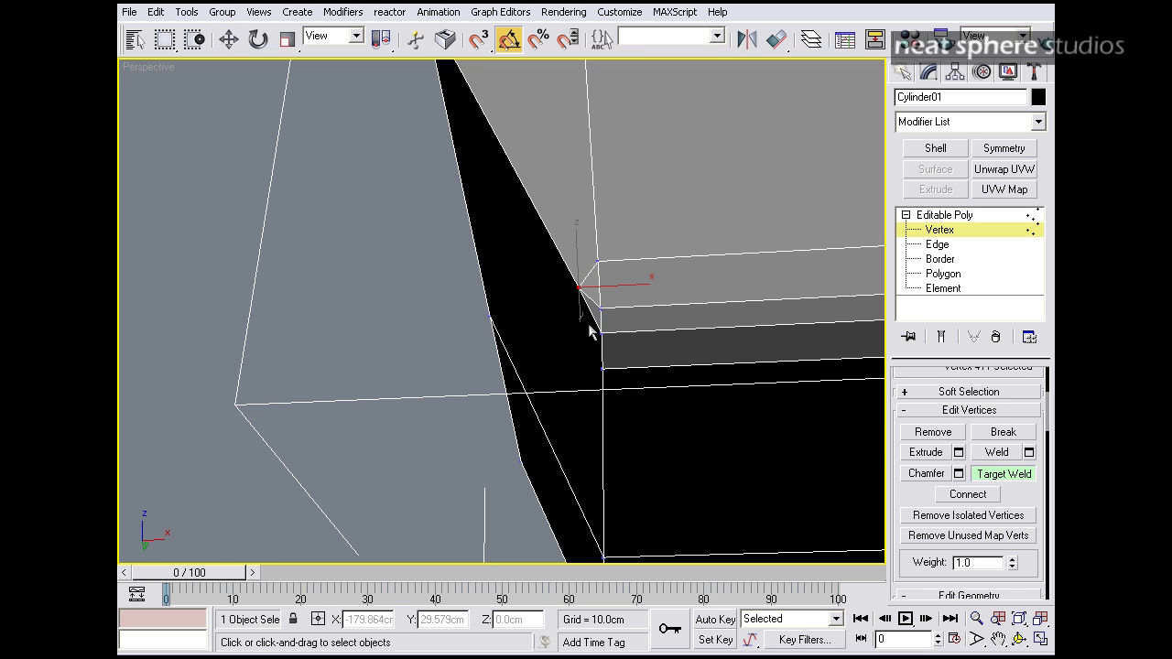
{"action": "scroll", "coordinate": [590, 336], "scroll_direction": "down", "scroll_amount": 5}
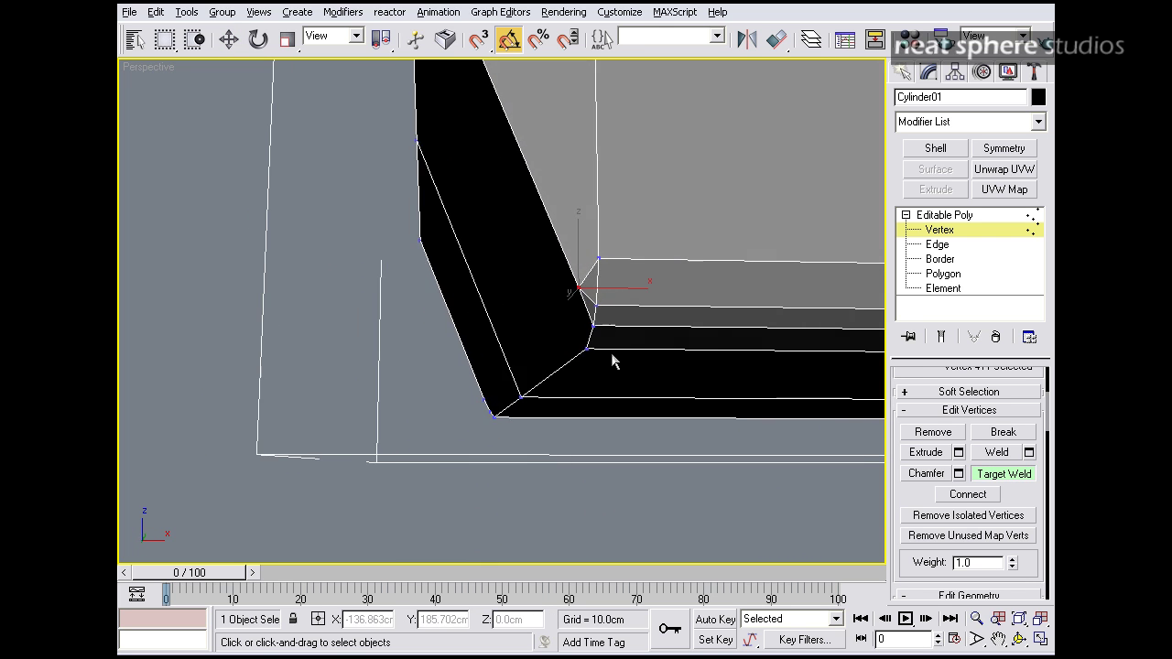
{"action": "scroll", "coordinate": [613, 362], "scroll_direction": "down", "scroll_amount": 1}
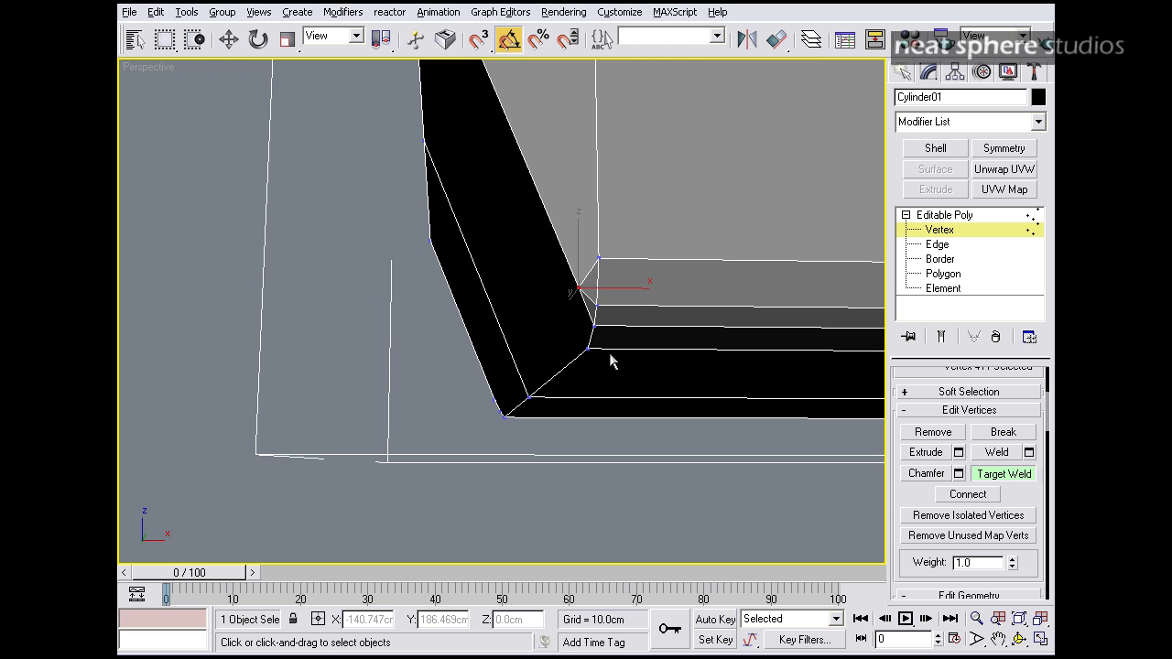
{"action": "left_click", "coordinate": [593, 303]}
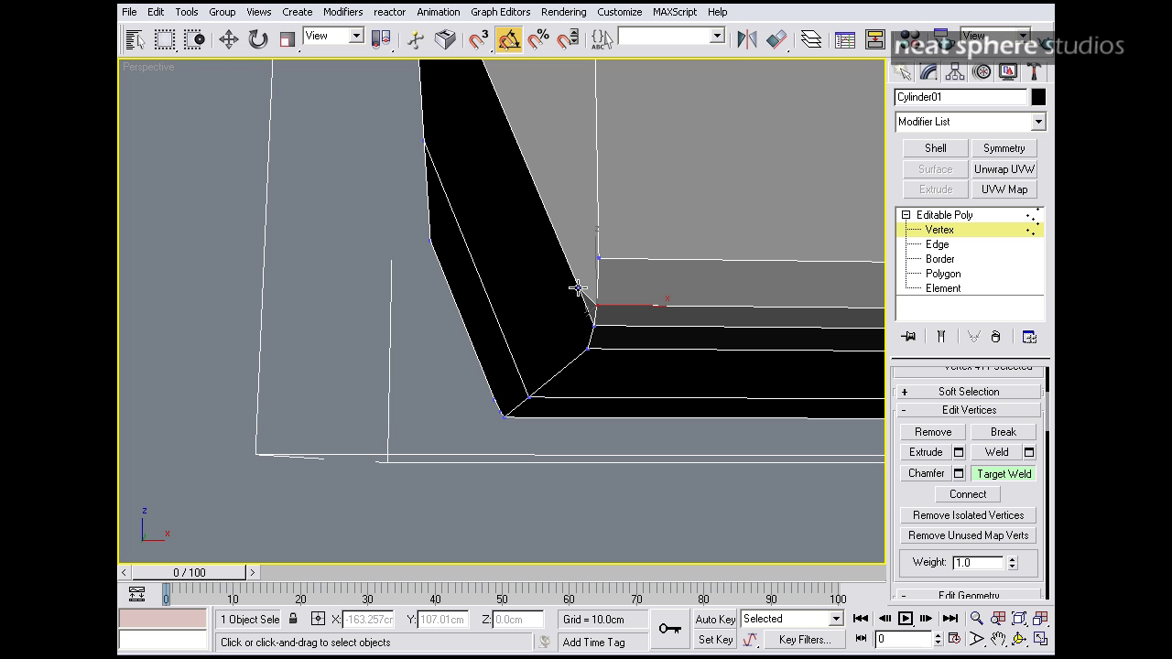
{"action": "left_click", "coordinate": [594, 306]}
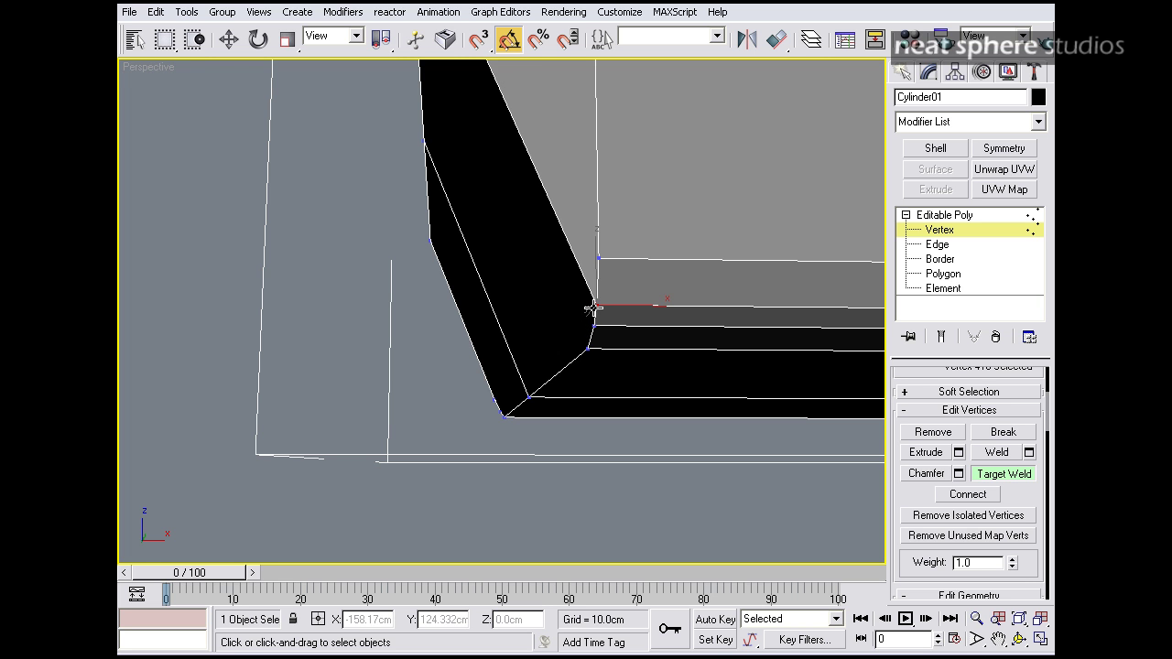
Step: Select the two overlapping vertices at the muzzle's lower corner and collapse them into a single vertex
{"action": "middle_click_drag", "start_coordinate": [524, 319], "coordinate": [663, 311], "text": "alt"}
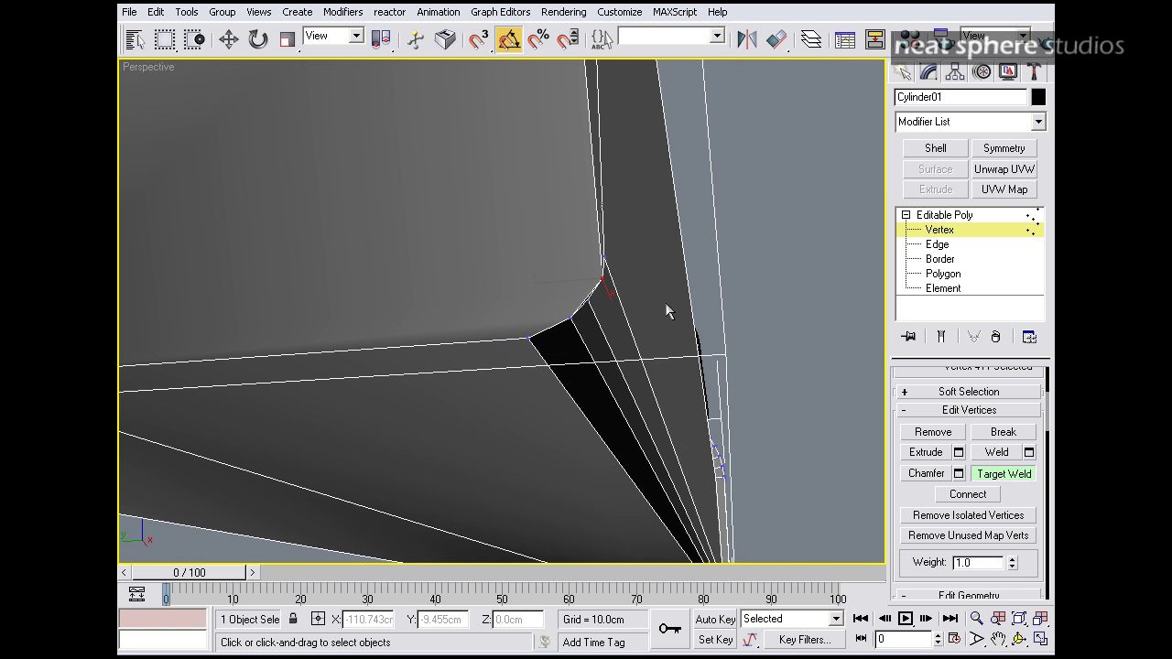
{"action": "key", "text": "w"}
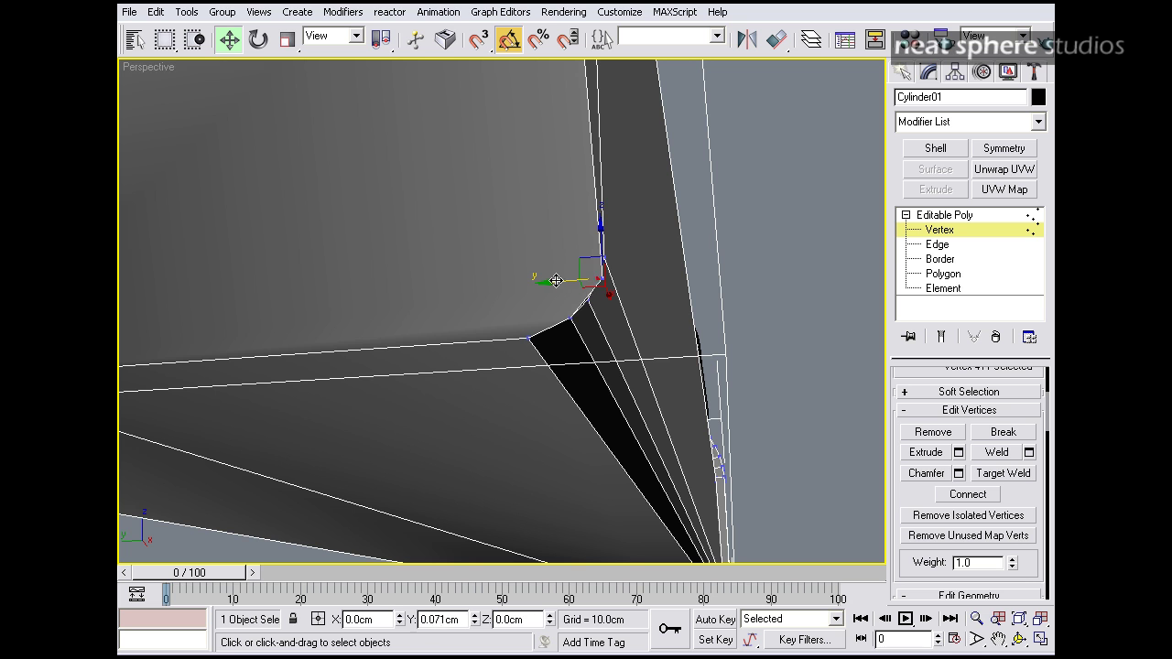
{"action": "middle_click_drag", "start_coordinate": [547, 280], "coordinate": [565, 309], "text": "alt"}
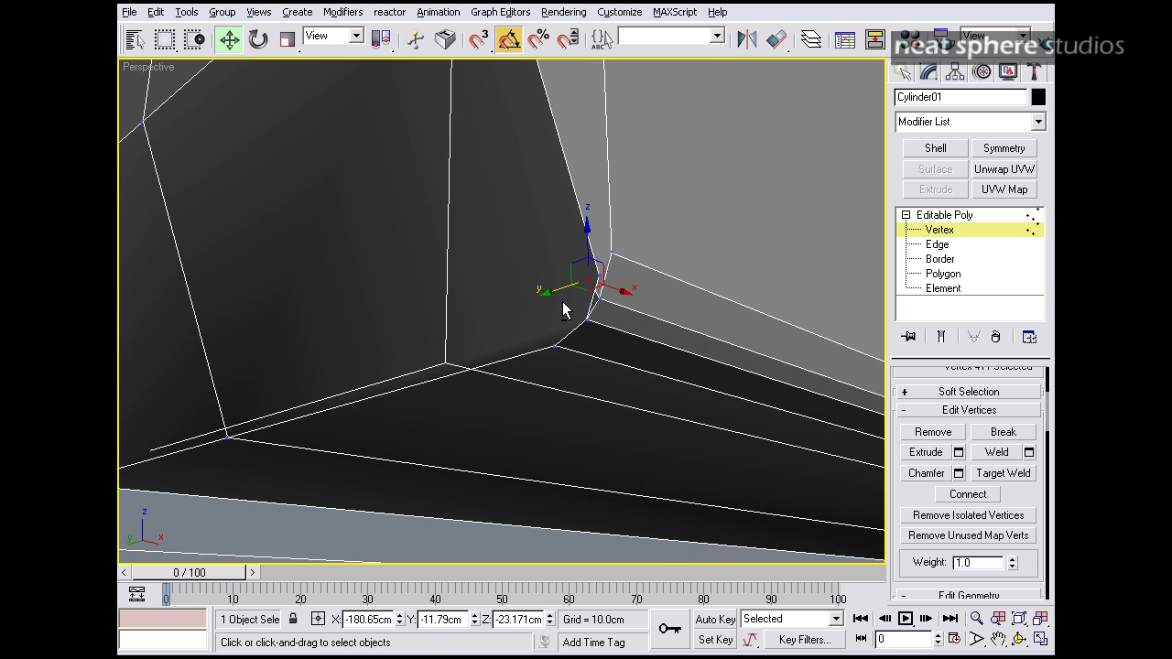
{"action": "left_click_drag", "start_coordinate": [566, 309], "coordinate": [581, 287]}
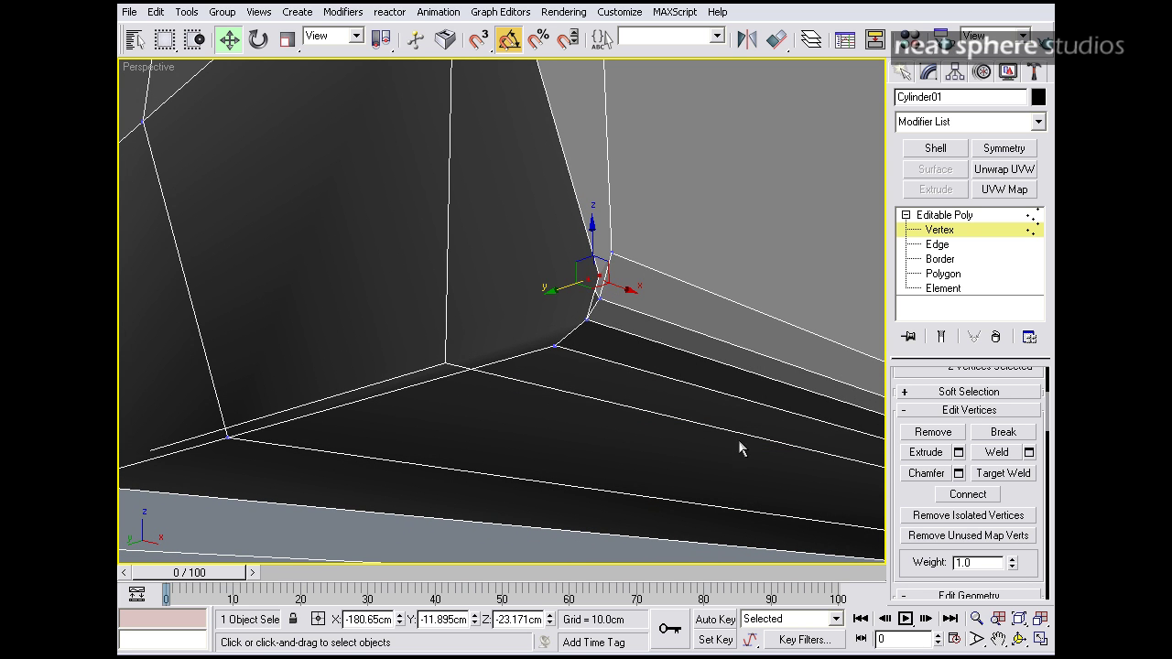
{"action": "scroll", "coordinate": [934, 489], "scroll_direction": "down", "scroll_amount": 5}
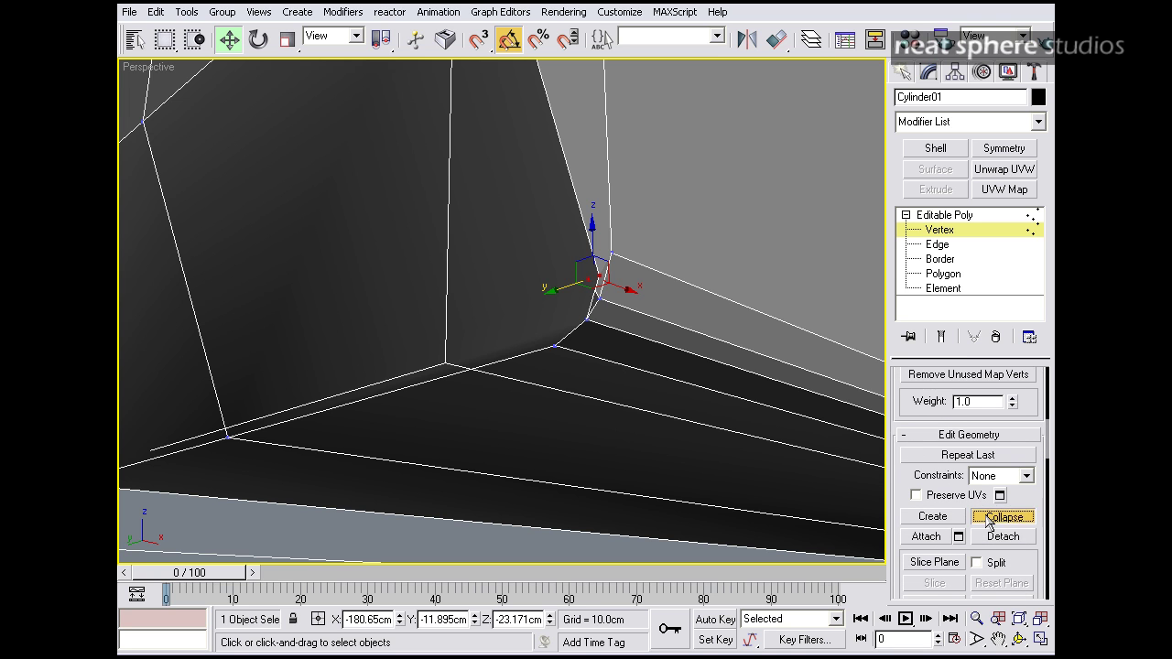
{"action": "left_click", "coordinate": [991, 520]}
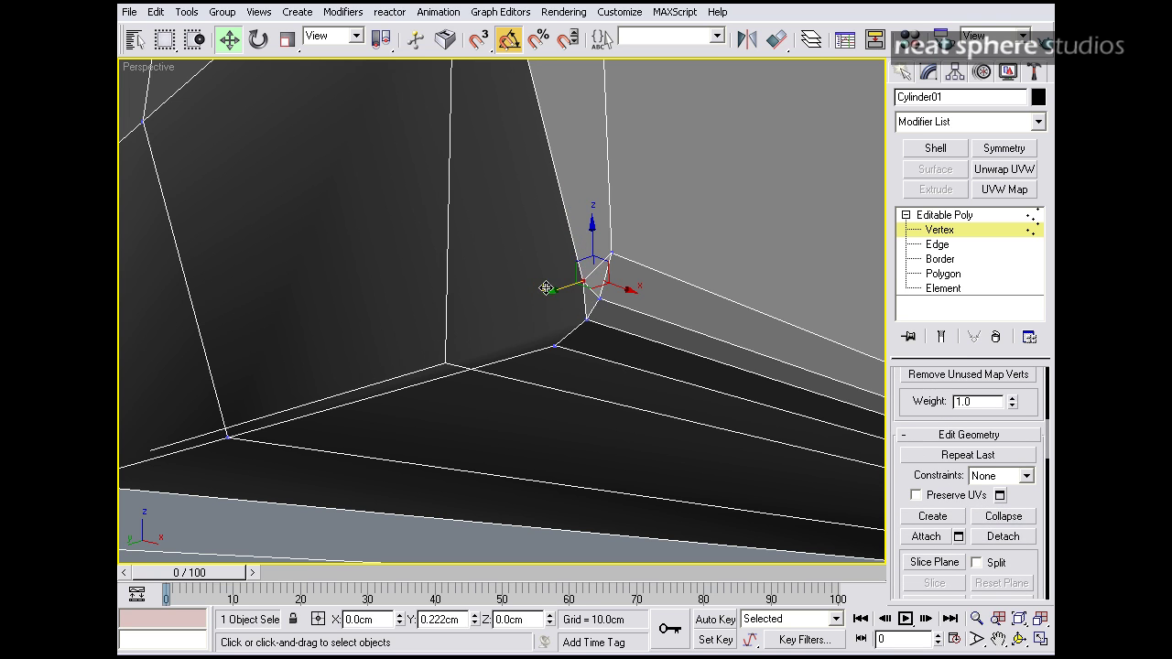
Step: Move the collapsed corner vertex to about Y -11.74 cm and the muzzle-face vertex above it to about Y -11.71 cm
{"action": "middle_click_drag", "start_coordinate": [540, 291], "coordinate": [620, 304], "text": "alt"}
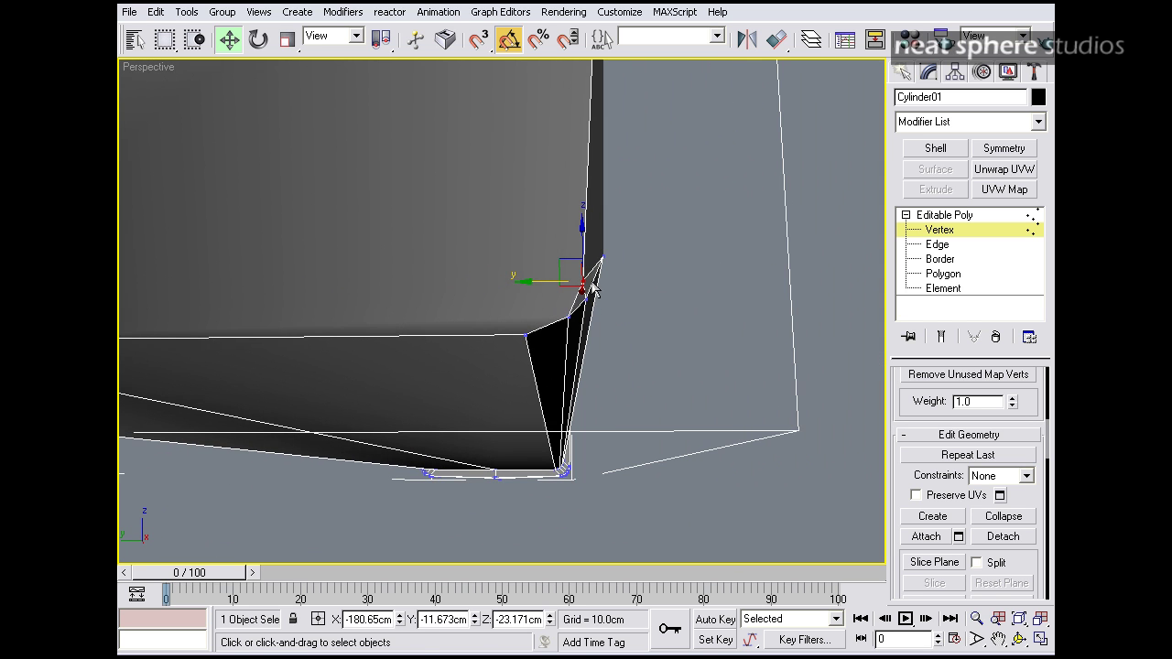
{"action": "key", "text": "alt+z"}
{"action": "left_click_drag", "start_coordinate": [612, 218], "coordinate": [593, 289]}
{"action": "key", "text": "w"}
{"action": "left_click_drag", "start_coordinate": [473, 421], "coordinate": [477, 417]}
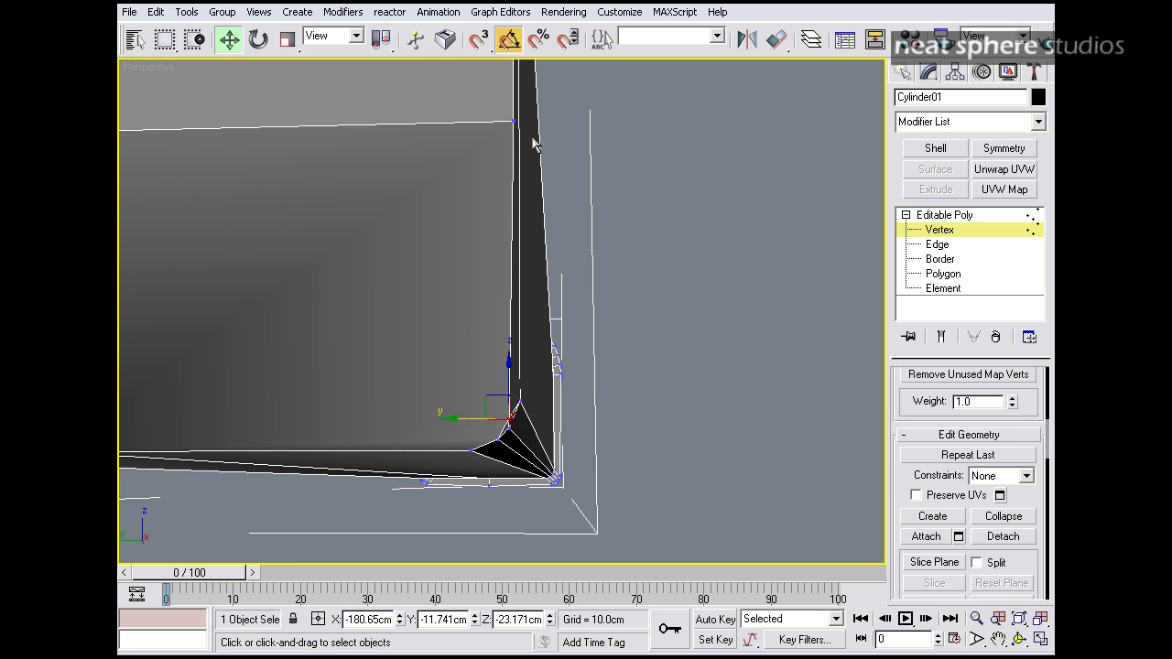
{"action": "left_click_drag", "start_coordinate": [515, 122], "coordinate": [470, 123]}
Step: At the opposite lower muzzle corner, target-weld the stray vertex onto its neighbour and collapse the two overlapping vertices above it
{"action": "middle_click_drag", "start_coordinate": [483, 348], "coordinate": [552, 295], "text": "alt"}
{"action": "middle_click_drag", "start_coordinate": [592, 222], "coordinate": [595, 244]}
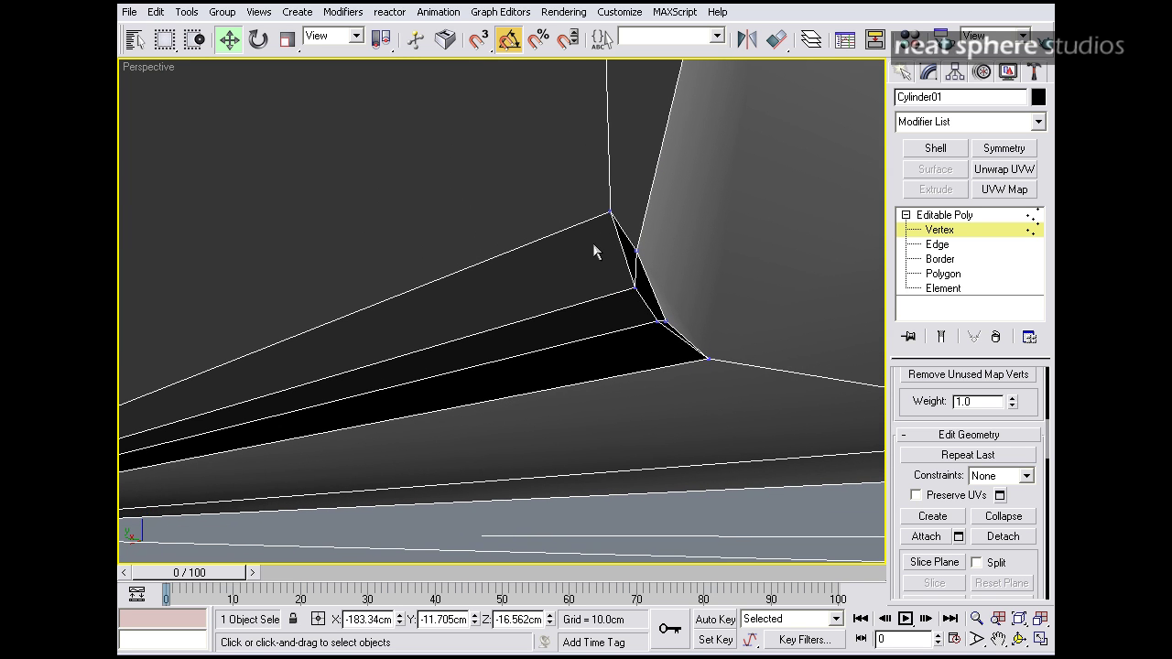
{"action": "scroll", "coordinate": [1028, 495], "scroll_direction": "up", "scroll_amount": 5}
{"action": "left_click", "coordinate": [1004, 525]}
{"action": "left_click", "coordinate": [667, 320]}
{"action": "left_click", "coordinate": [657, 320]}
{"action": "right_click", "coordinate": [673, 301]}
{"action": "left_click_drag", "start_coordinate": [646, 240], "coordinate": [621, 272]}
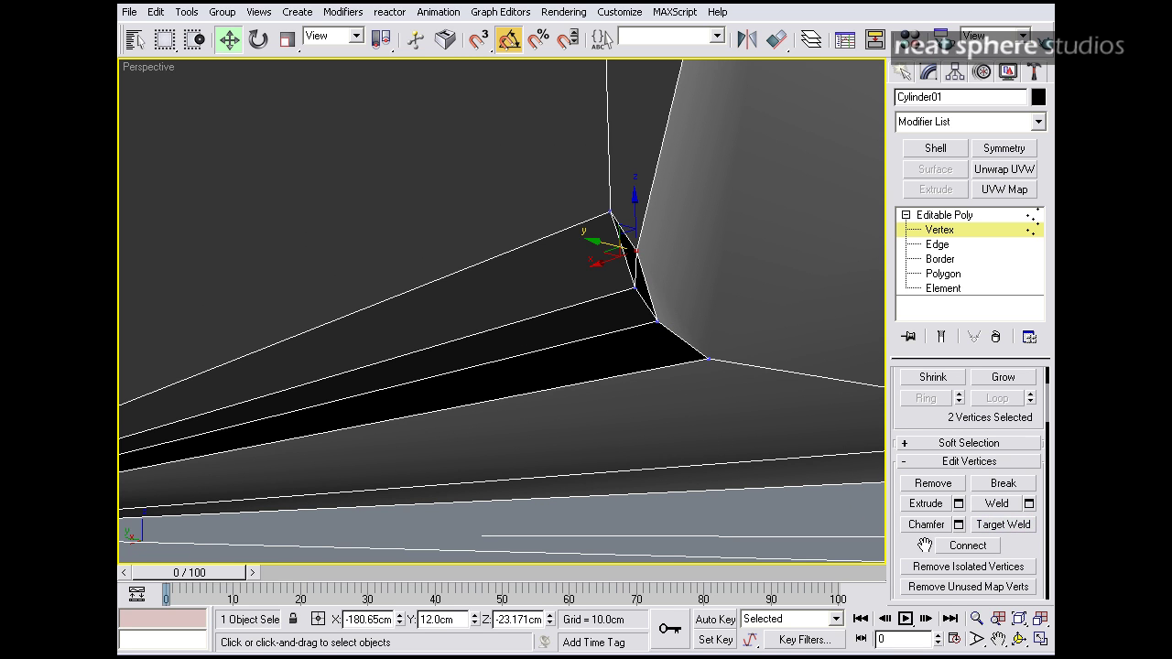
{"action": "scroll", "coordinate": [926, 543], "scroll_direction": "down", "scroll_amount": 5}
{"action": "left_click", "coordinate": [1002, 520]}
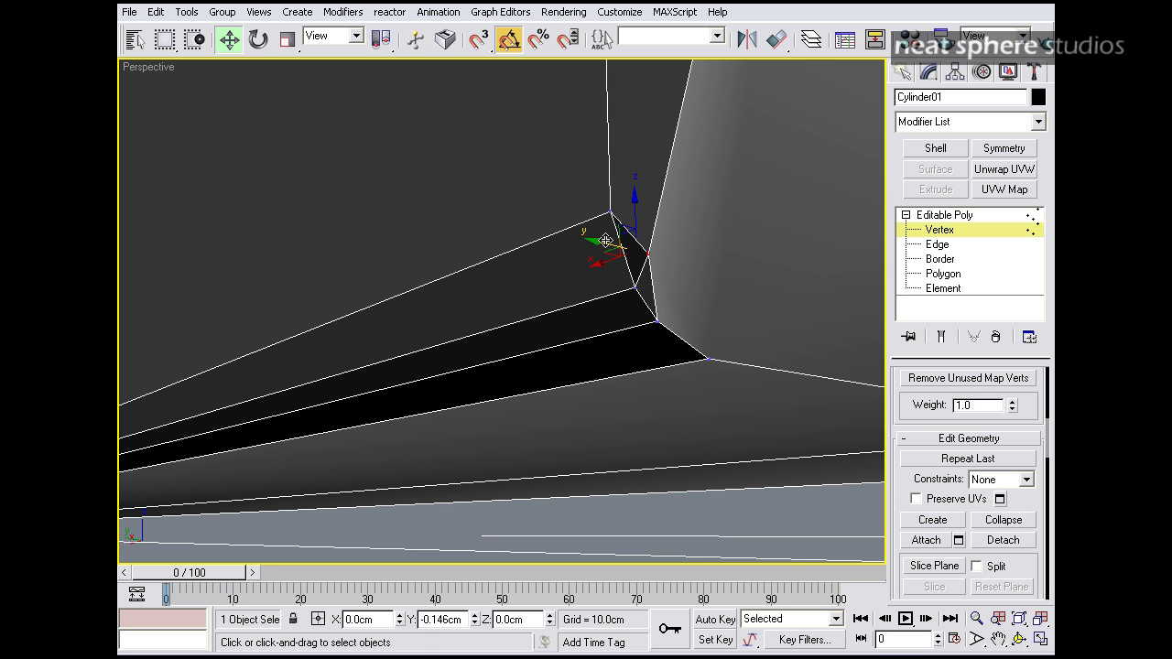
Step: Shift the vertices of this second muzzle corner inward along Y to mirror the first corner, and leave vertex editing
{"action": "key", "text": "alt+z"}
{"action": "left_click_drag", "start_coordinate": [635, 220], "coordinate": [595, 223]}
{"action": "middle_click_drag", "start_coordinate": [626, 238], "coordinate": [570, 234], "text": "alt"}
{"action": "key", "text": "w"}
{"action": "left_click", "coordinate": [563, 282]}
{"action": "left_click_drag", "start_coordinate": [531, 275], "coordinate": [543, 279]}
{"action": "key", "text": "alt+z"}
{"action": "middle_click_drag", "start_coordinate": [543, 279], "coordinate": [685, 267], "text": "alt"}
{"action": "left_click_drag", "start_coordinate": [685, 266], "coordinate": [681, 175]}
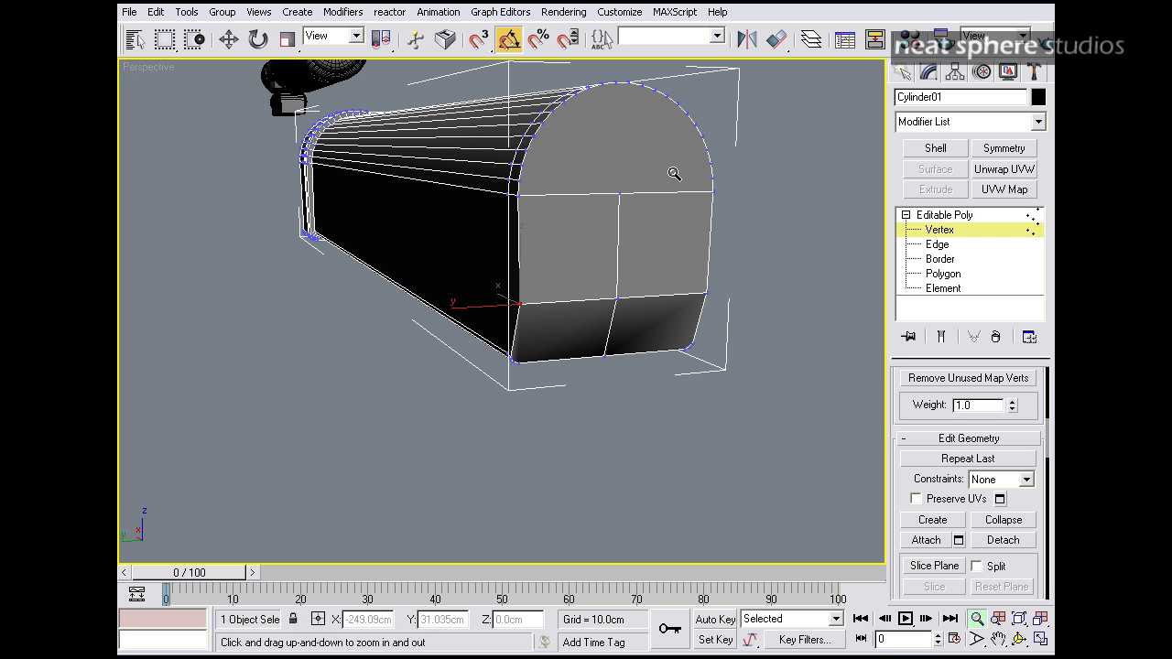
{"action": "key", "text": "w"}
{"action": "left_click", "coordinate": [939, 229]}
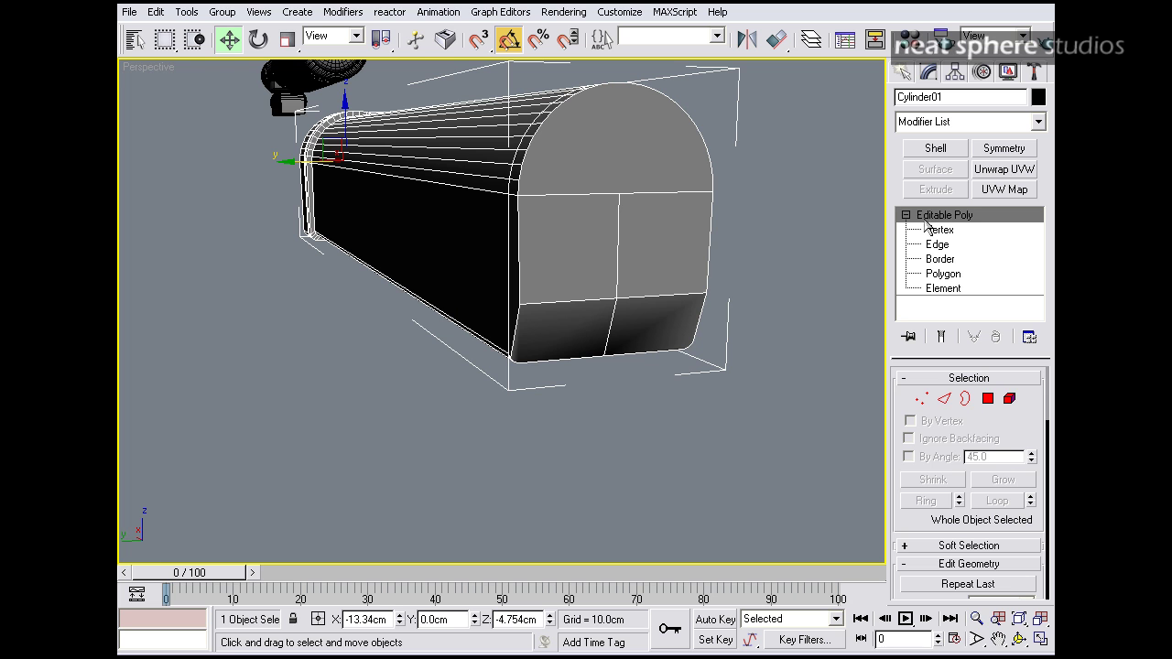
Step: Examine the barrel's muzzle end against the reference image in the front view and its profile in the left view
{"action": "middle_click_drag", "start_coordinate": [634, 228], "coordinate": [599, 249], "text": "alt"}
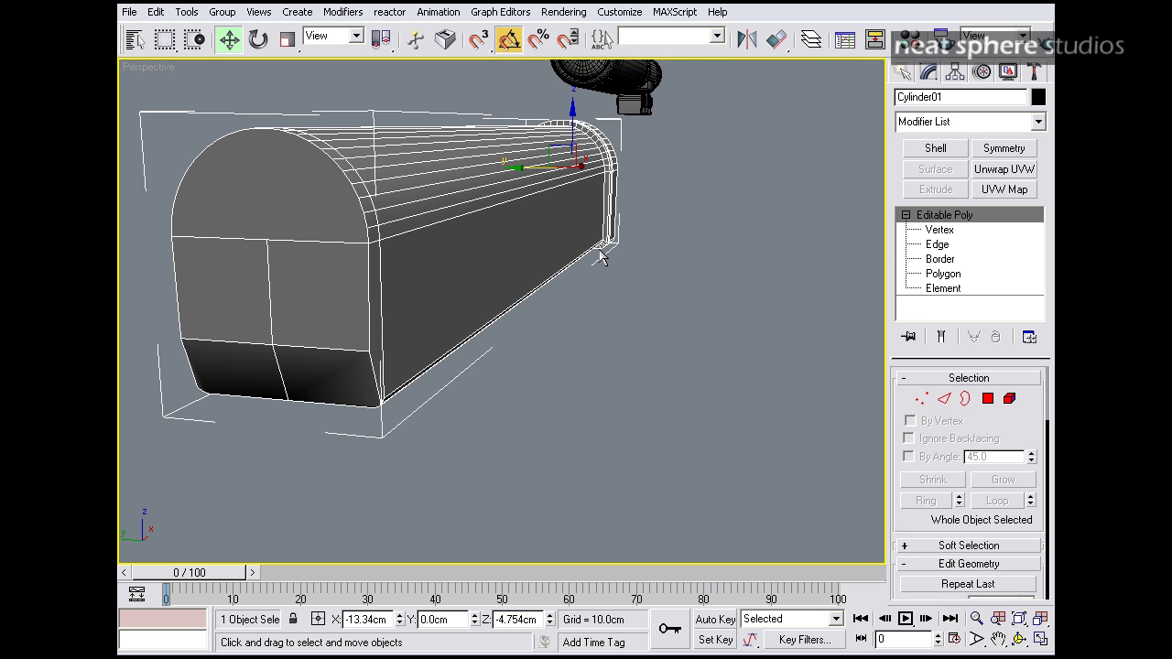
{"action": "left_click", "coordinate": [1041, 640]}
{"action": "middle_click_drag", "start_coordinate": [746, 264], "coordinate": [582, 264]}
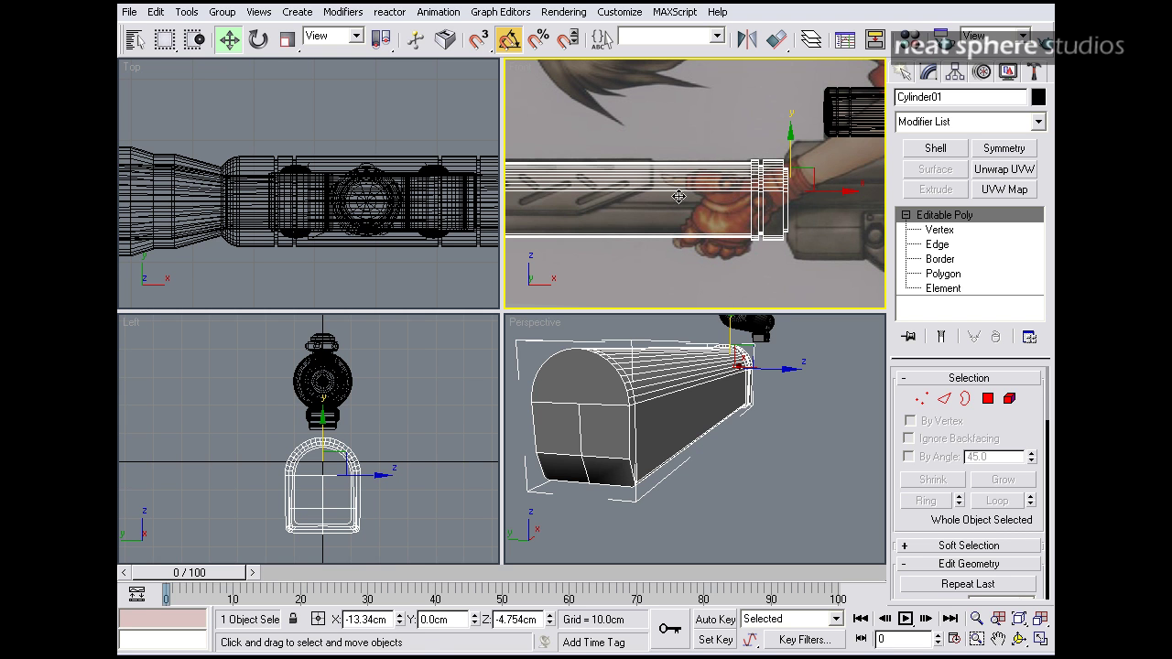
{"action": "key", "text": "alt+z"}
{"action": "left_click_drag", "start_coordinate": [635, 206], "coordinate": [620, 269]}
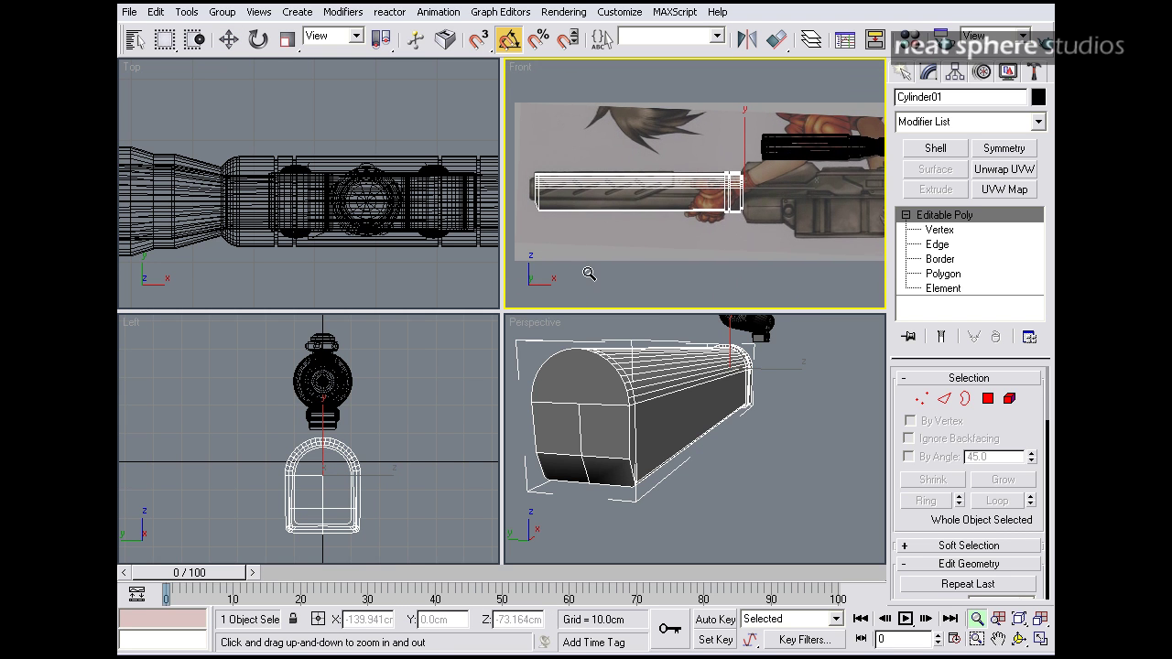
{"action": "middle_click_drag", "start_coordinate": [577, 259], "coordinate": [596, 258]}
{"action": "middle_click_drag", "start_coordinate": [550, 205], "coordinate": [653, 217]}
{"action": "left_click_drag", "start_coordinate": [684, 226], "coordinate": [654, 160]}
{"action": "left_click_drag", "start_coordinate": [612, 430], "coordinate": [623, 444]}
{"action": "left_click_drag", "start_coordinate": [367, 509], "coordinate": [435, 434]}
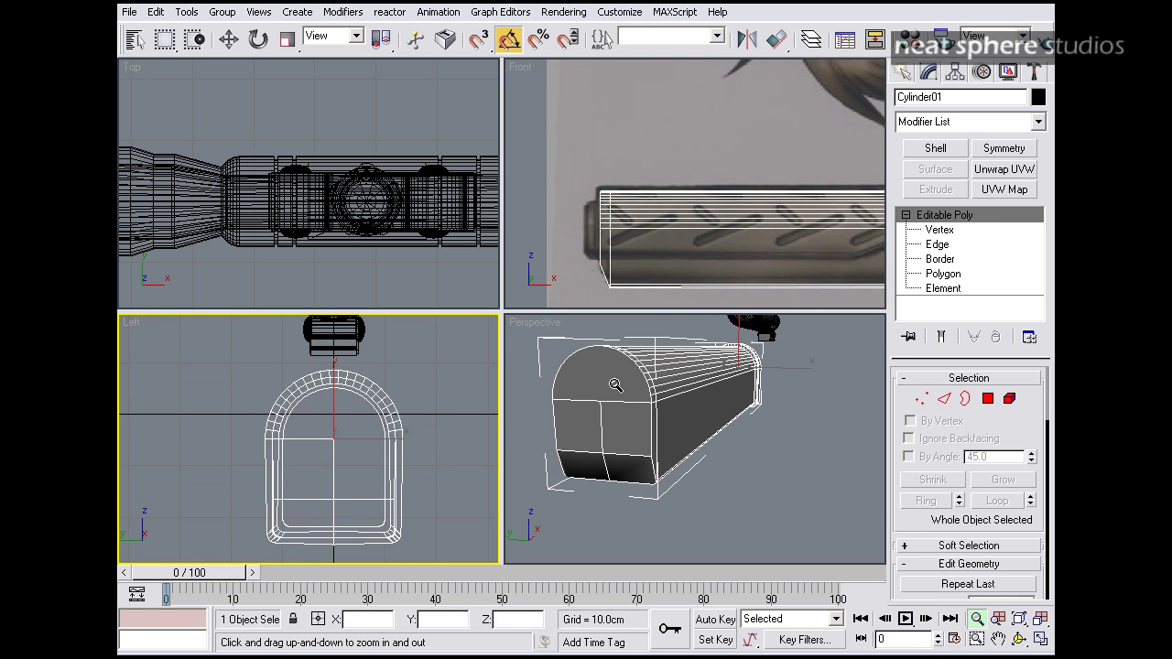
Step: Create a 24-sided cylinder of about 8.72 cm radius in the left view and centre it within the barrel's rounded profile
{"action": "left_click", "coordinate": [902, 75]}
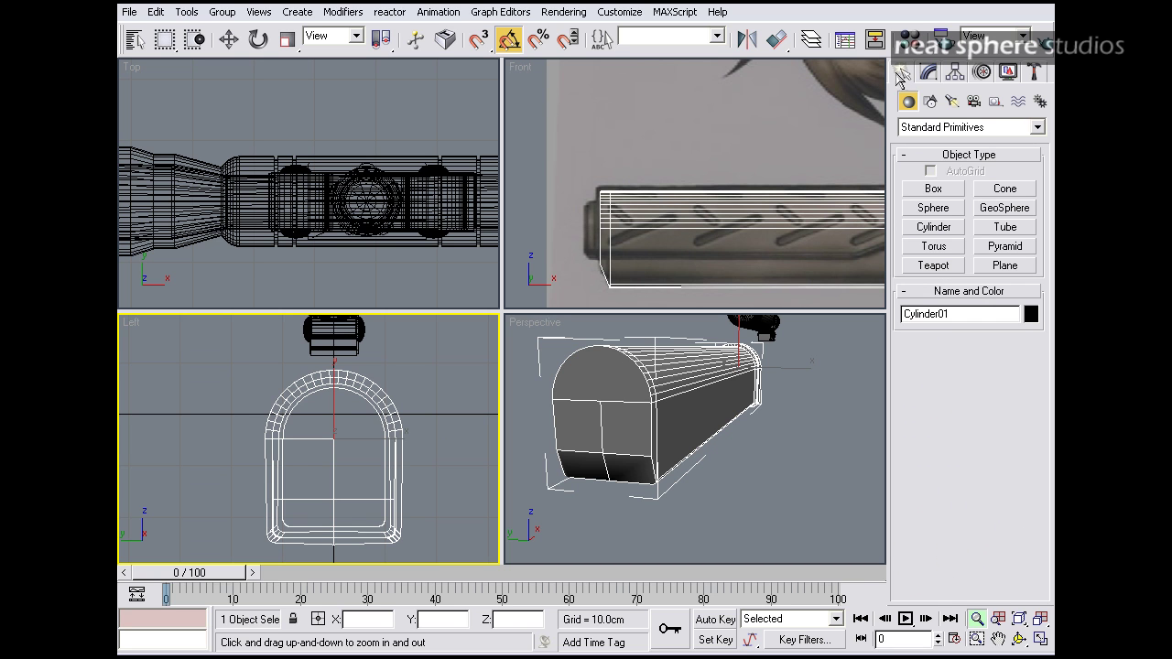
{"action": "left_click", "coordinate": [933, 227]}
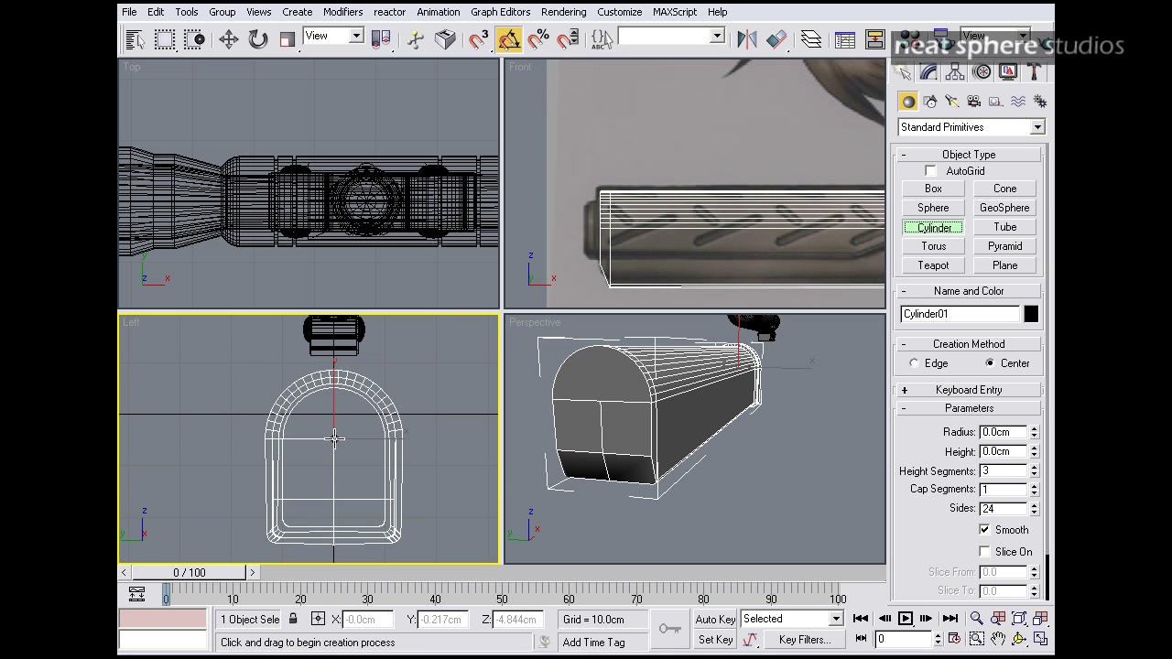
{"action": "left_click_drag", "start_coordinate": [335, 438], "coordinate": [365, 470]}
{"action": "right_click", "coordinate": [363, 470]}
{"action": "scroll", "coordinate": [374, 465], "scroll_direction": "up", "scroll_amount": 2}
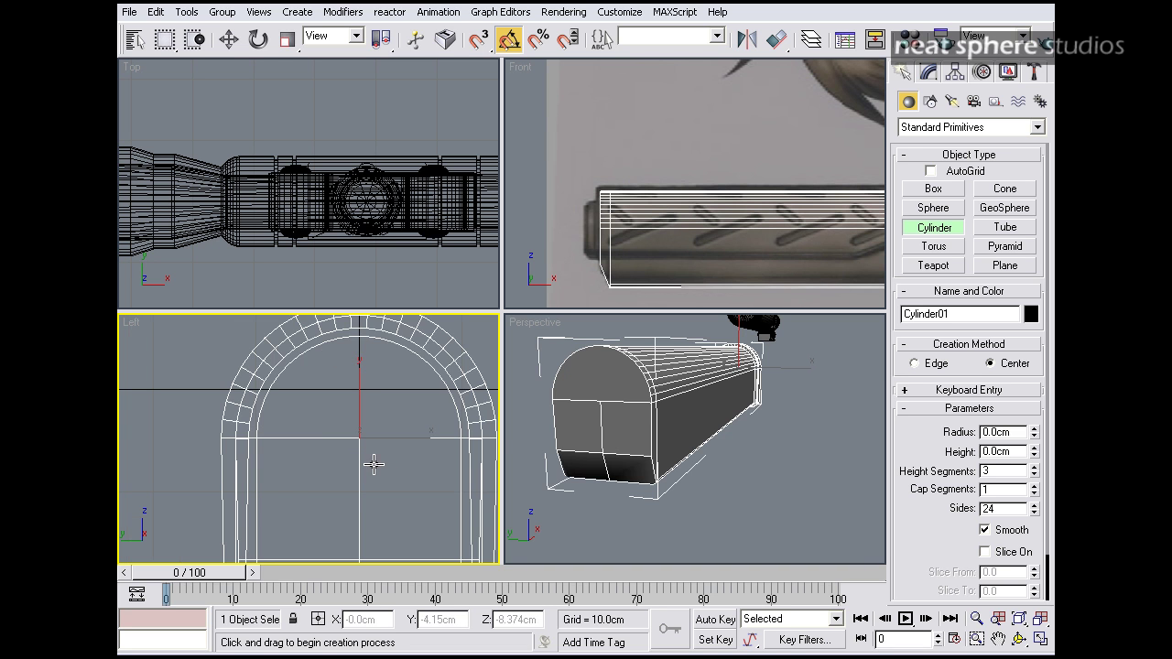
{"action": "scroll", "coordinate": [374, 465], "scroll_direction": "down", "scroll_amount": 1}
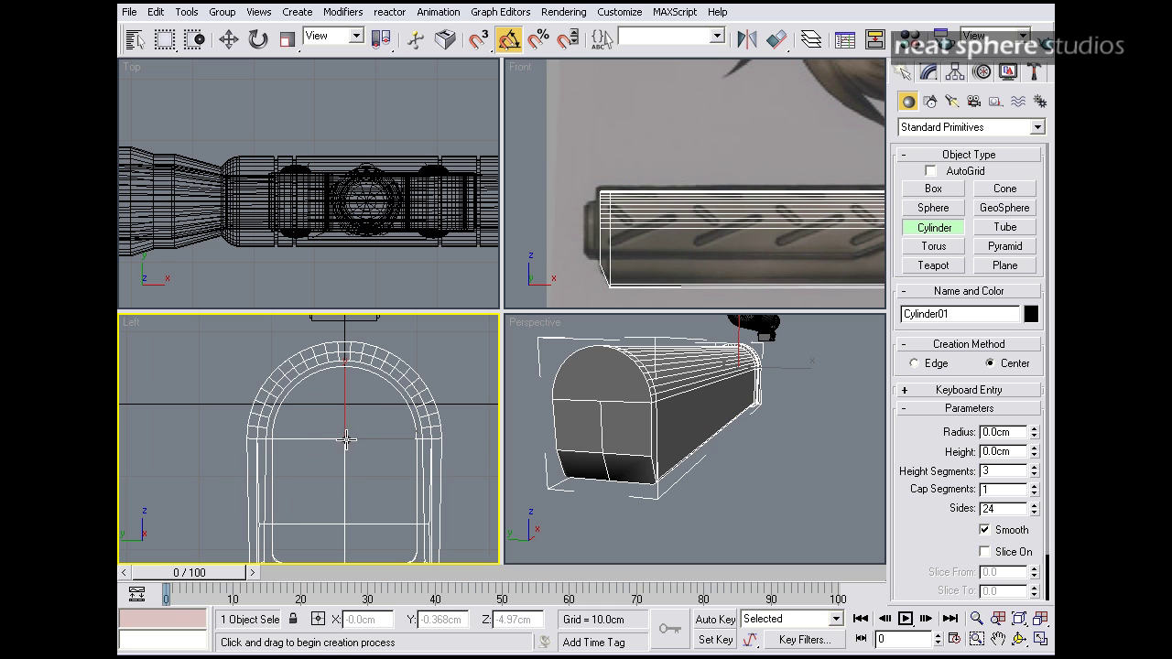
{"action": "left_click_drag", "start_coordinate": [346, 440], "coordinate": [385, 490]}
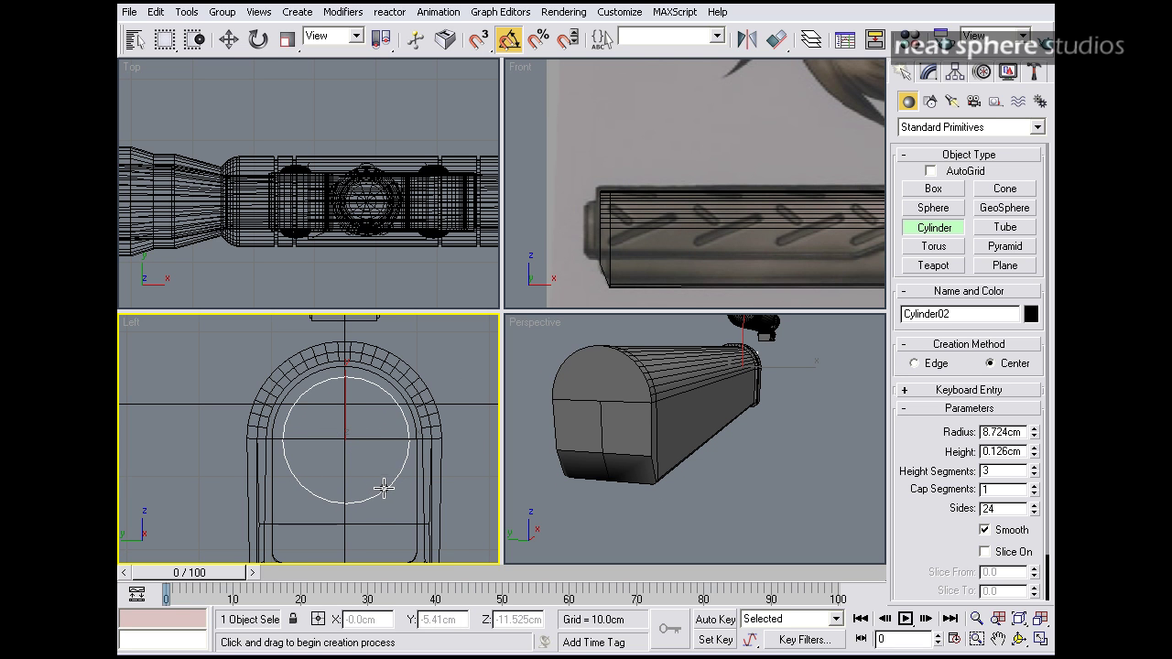
{"action": "key", "text": "w"}
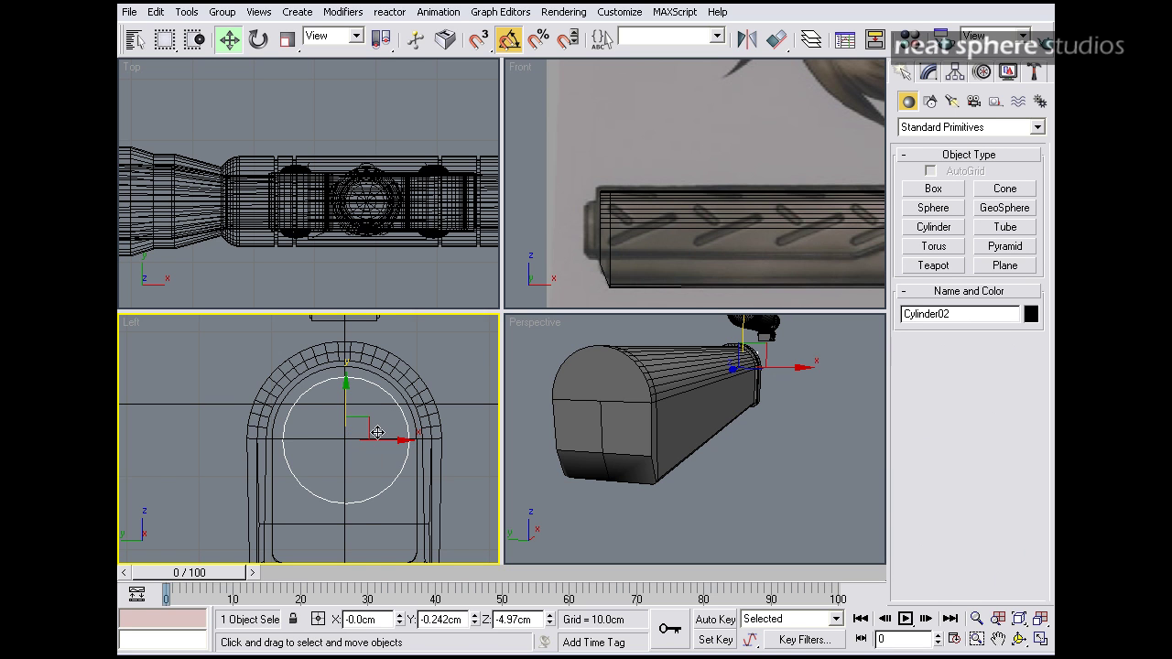
{"action": "left_click_drag", "start_coordinate": [375, 431], "coordinate": [371, 427]}
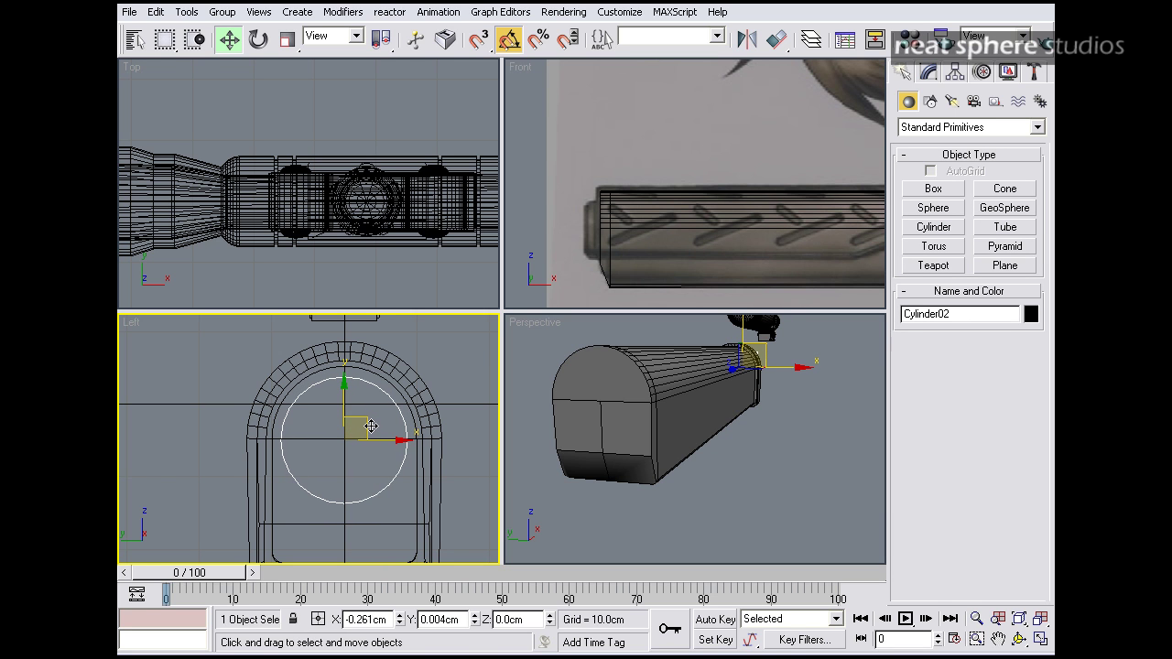
Step: Move the cylinder along the barrel to about X -4.72 cm and set its height to 200.819 cm
{"action": "middle_click_drag", "start_coordinate": [799, 409], "coordinate": [582, 419], "text": "alt"}
{"action": "key", "text": "alt+w"}
{"action": "middle_click_drag", "start_coordinate": [459, 291], "coordinate": [555, 376]}
{"action": "left_click_drag", "start_coordinate": [790, 345], "coordinate": [771, 346]}
{"action": "middle_click_drag", "start_coordinate": [771, 345], "coordinate": [696, 386], "text": "alt"}
{"action": "left_click", "coordinate": [929, 72]}
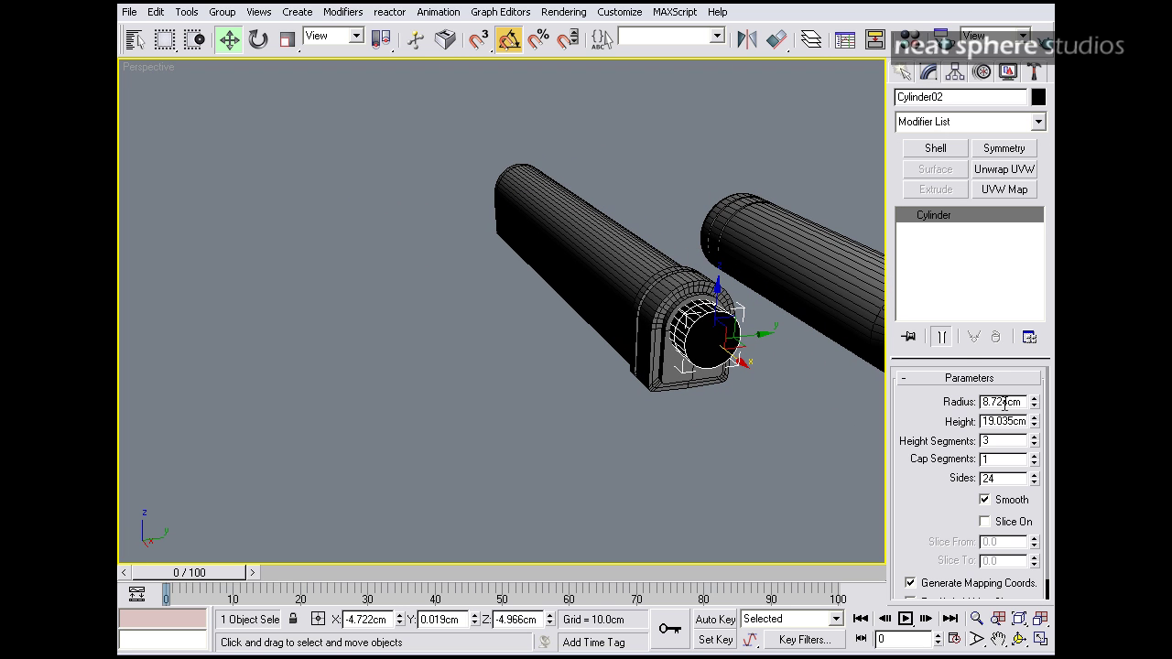
{"action": "left_click_drag", "start_coordinate": [1034, 424], "coordinate": [823, 238]}
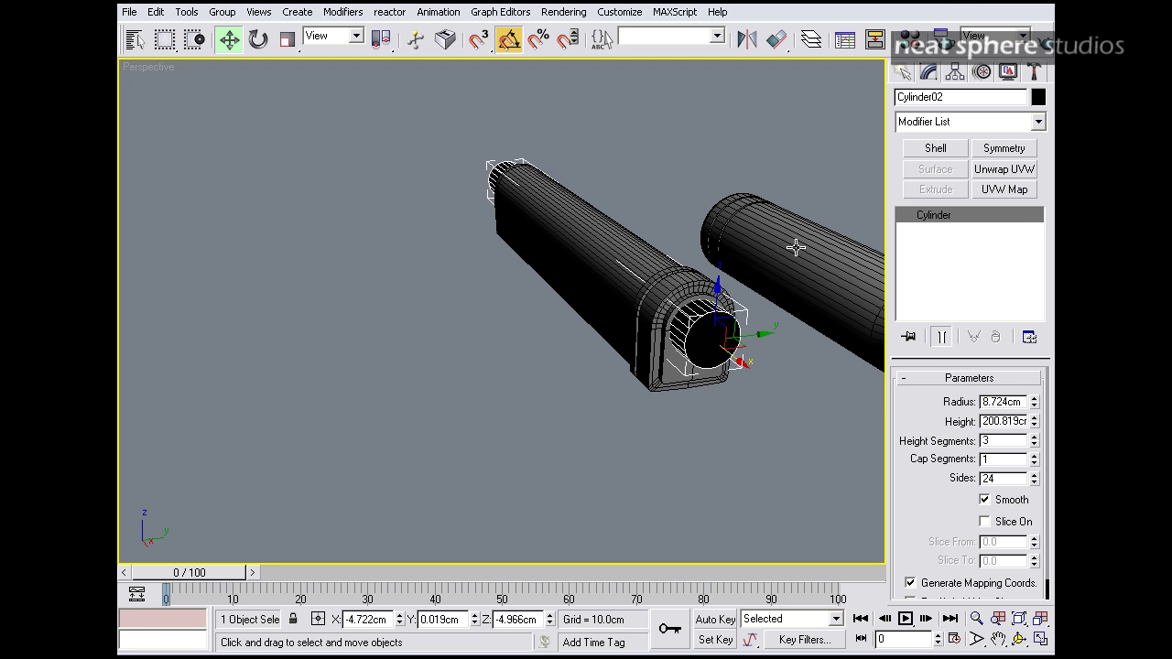
Step: Try subtracting the long cylinder from the barrel with the ProBoolean compound object to bore it out
{"action": "middle_click_drag", "start_coordinate": [540, 371], "coordinate": [844, 373], "text": "alt"}
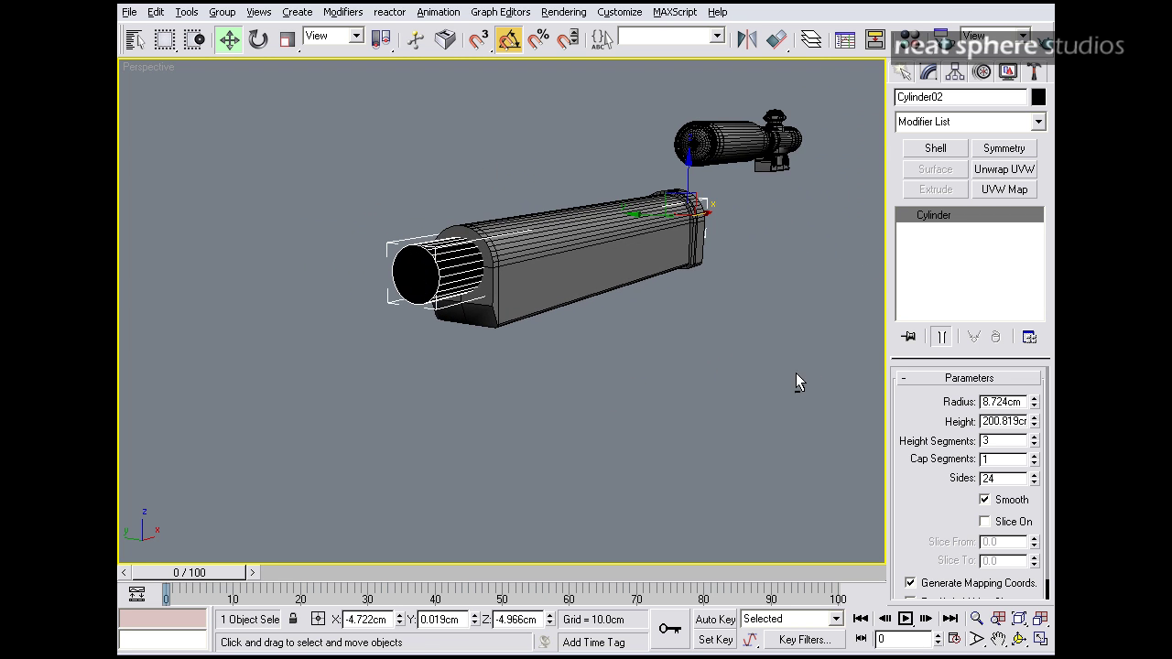
{"action": "key", "text": "alt+z"}
{"action": "left_click_drag", "start_coordinate": [687, 368], "coordinate": [684, 327]}
{"action": "key", "text": "w"}
{"action": "left_click", "coordinate": [628, 278]}
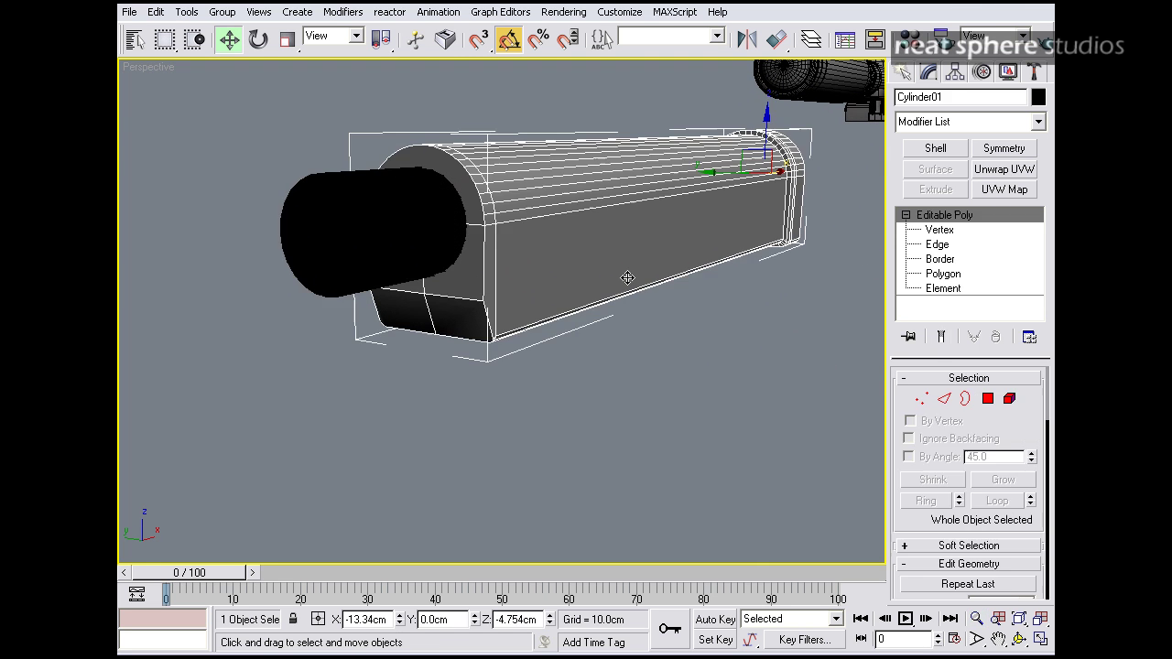
{"action": "left_click", "coordinate": [904, 75]}
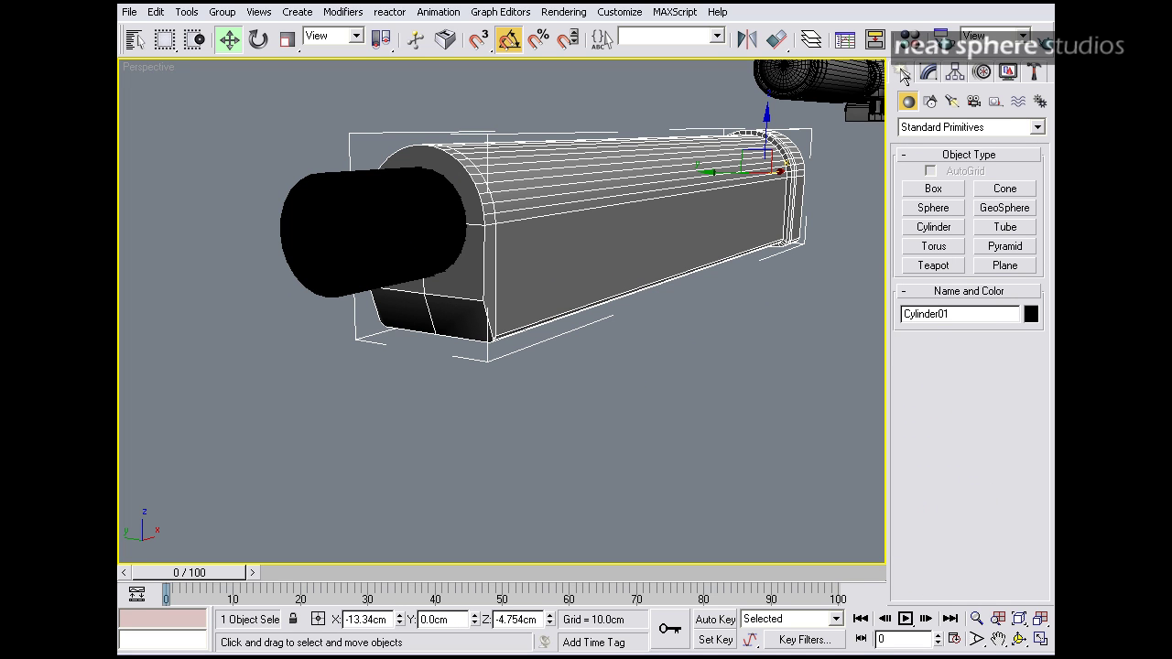
{"action": "left_click", "coordinate": [933, 130]}
{"action": "left_click", "coordinate": [927, 167]}
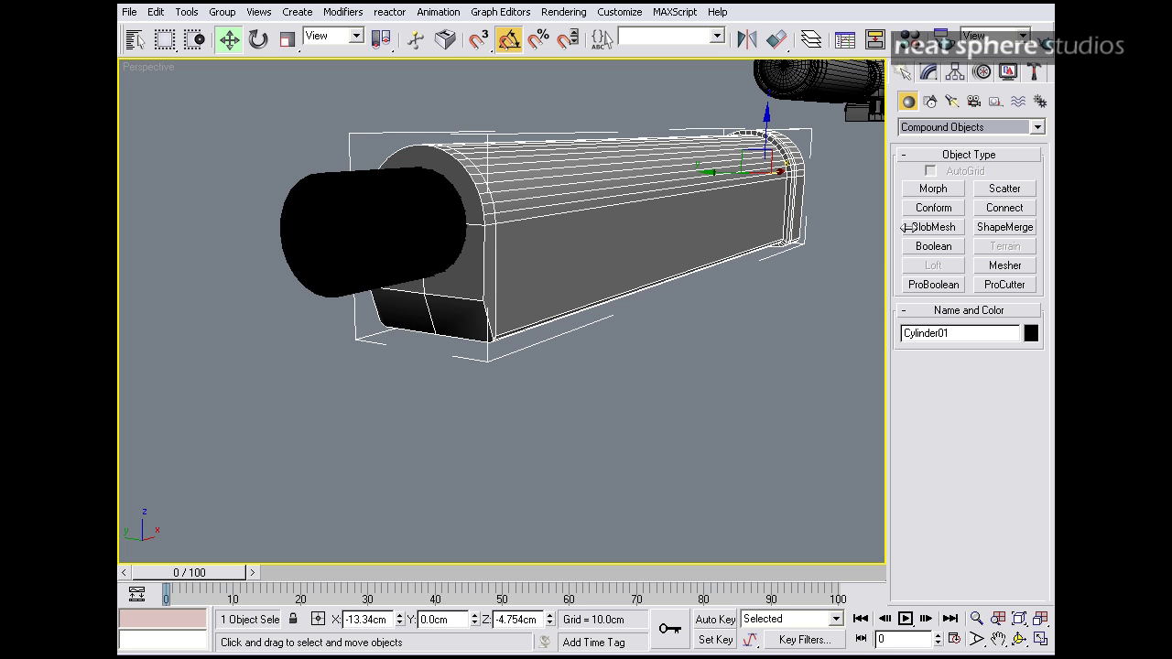
{"action": "left_click", "coordinate": [933, 285]}
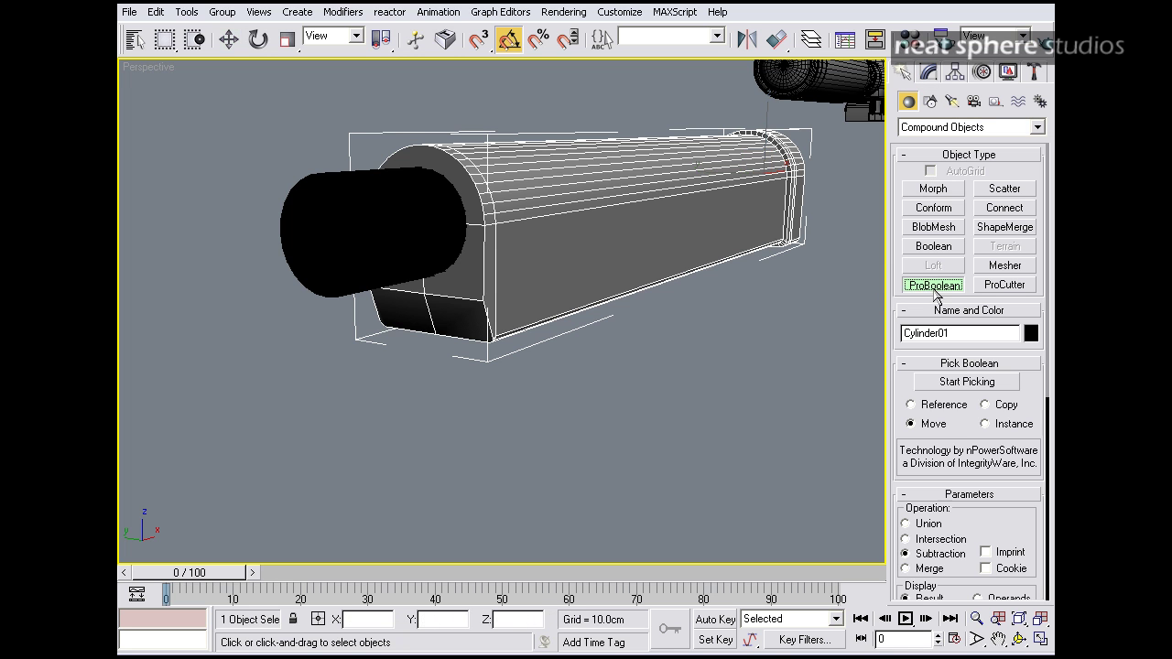
{"action": "left_click", "coordinate": [980, 385]}
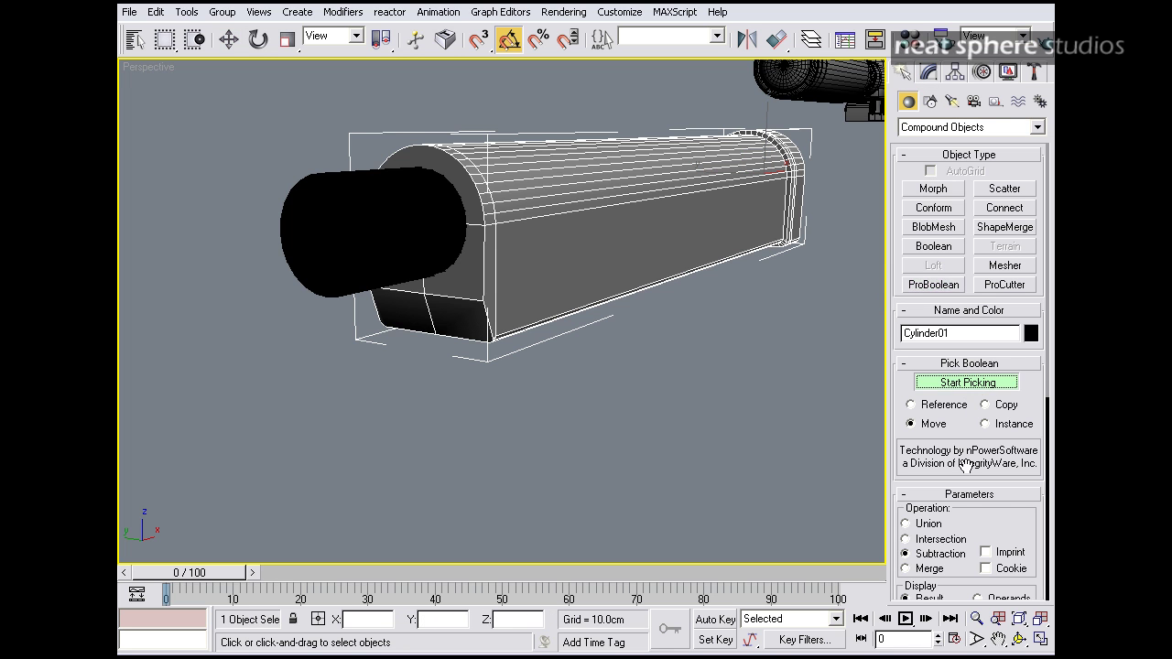
{"action": "left_click", "coordinate": [427, 254]}
Step: Undo the ProBoolean subtraction, exit the boolean command, and select the bore cylinder again
{"action": "middle_click_drag", "start_coordinate": [449, 293], "coordinate": [720, 334], "text": "alt"}
{"action": "key", "text": "alt+z"}
{"action": "left_click_drag", "start_coordinate": [738, 240], "coordinate": [736, 342]}
{"action": "middle_click_drag", "start_coordinate": [736, 342], "coordinate": [687, 334], "text": "alt"}
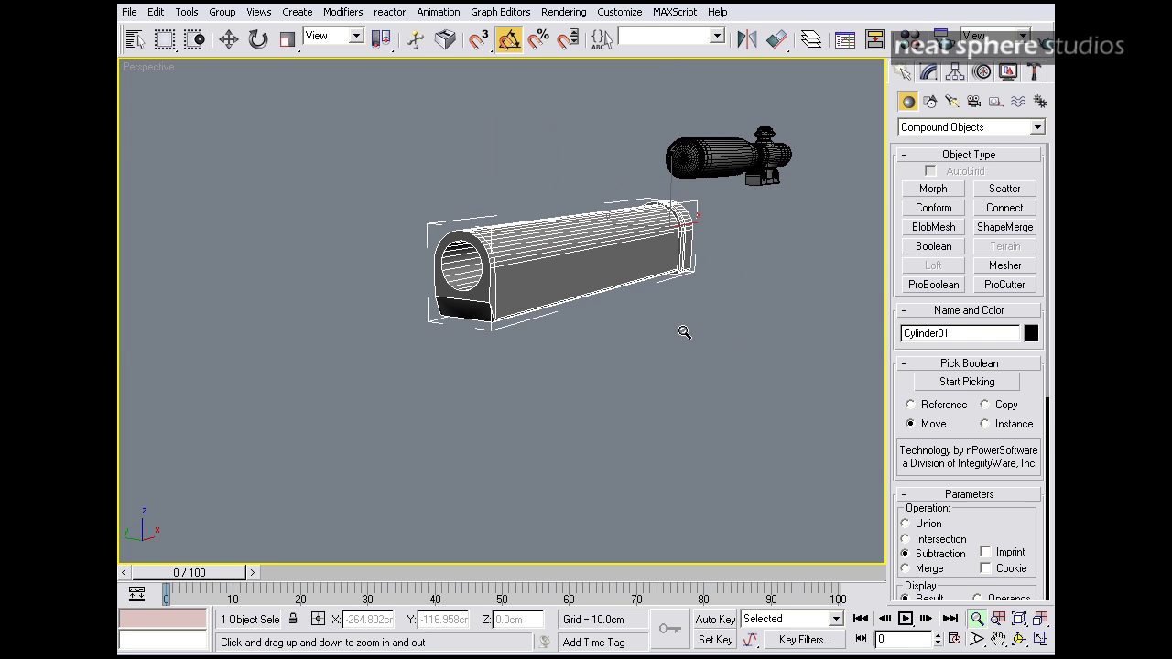
{"action": "key", "text": "ctrl+z"}
{"action": "right_click", "coordinate": [682, 331]}
{"action": "left_click", "coordinate": [943, 382]}
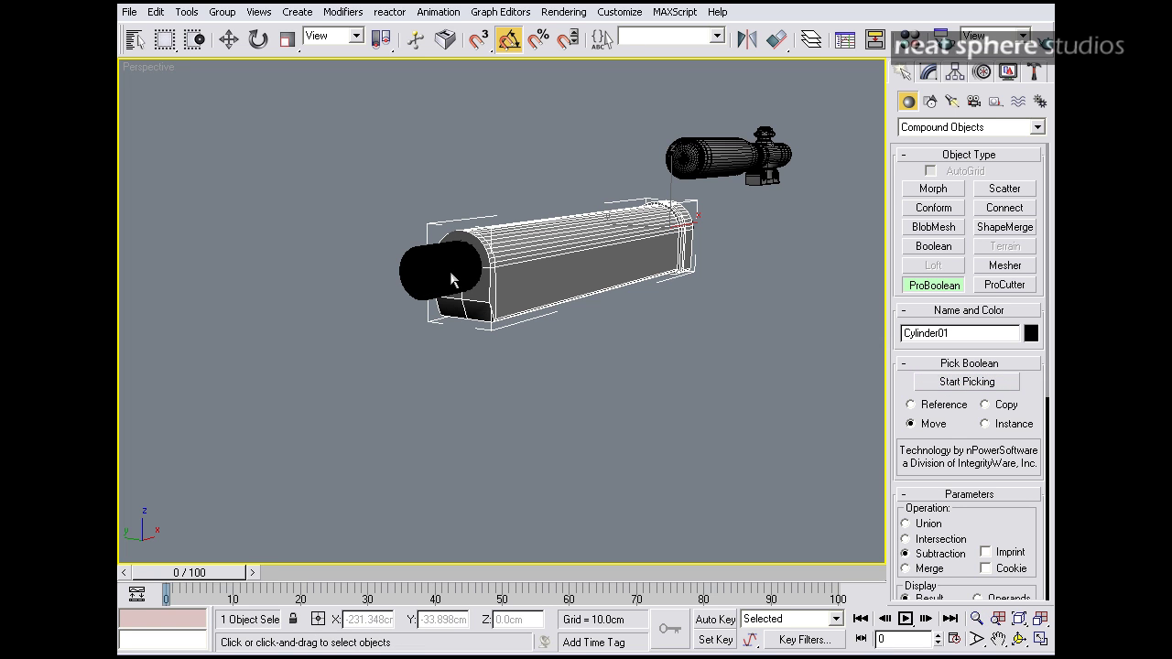
{"action": "key", "text": "w"}
{"action": "left_click", "coordinate": [432, 278]}
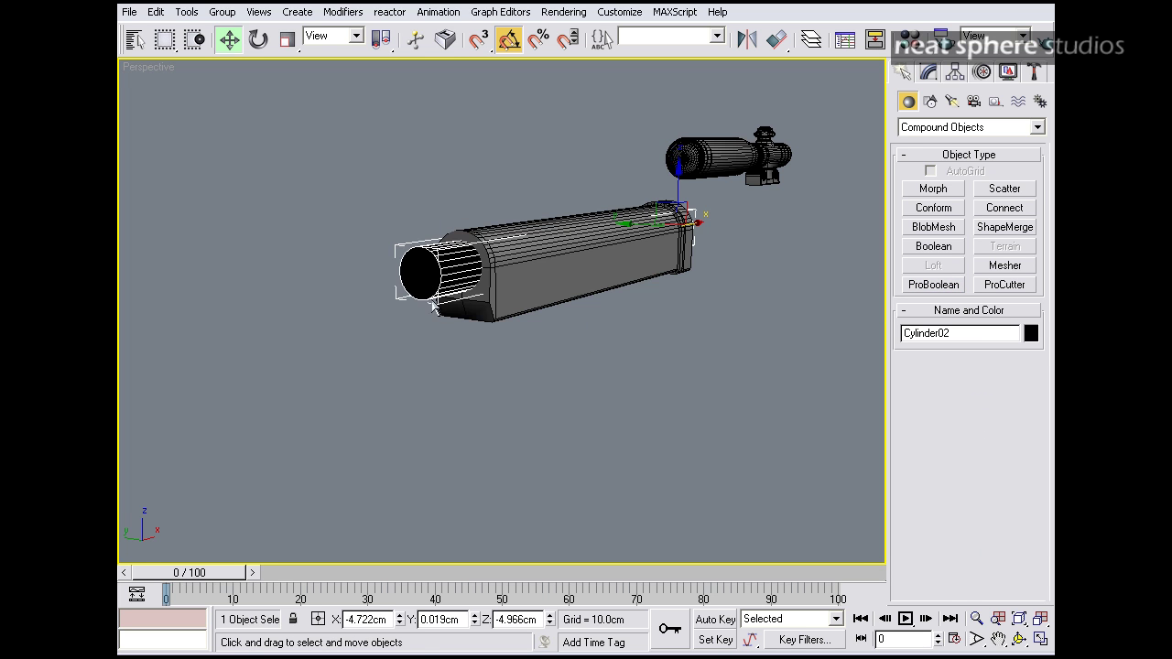
Step: Reduce the bore cylinder's radius to 3.5 cm
{"action": "middle_click_drag", "start_coordinate": [432, 278], "coordinate": [503, 317], "text": "alt"}
{"action": "key", "text": "alt+z"}
{"action": "left_click_drag", "start_coordinate": [702, 393], "coordinate": [703, 347]}
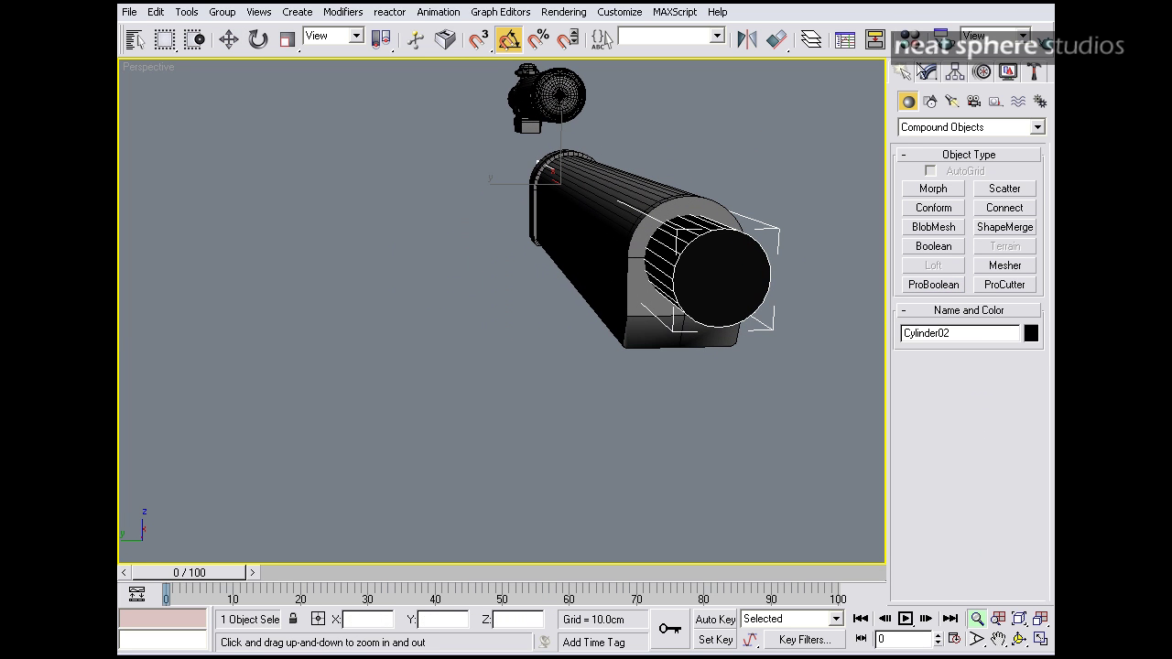
{"action": "left_click", "coordinate": [929, 72]}
{"action": "left_click_drag", "start_coordinate": [1039, 413], "coordinate": [1036, 447]}
{"action": "middle_click_drag", "start_coordinate": [815, 403], "coordinate": [739, 398], "text": "alt"}
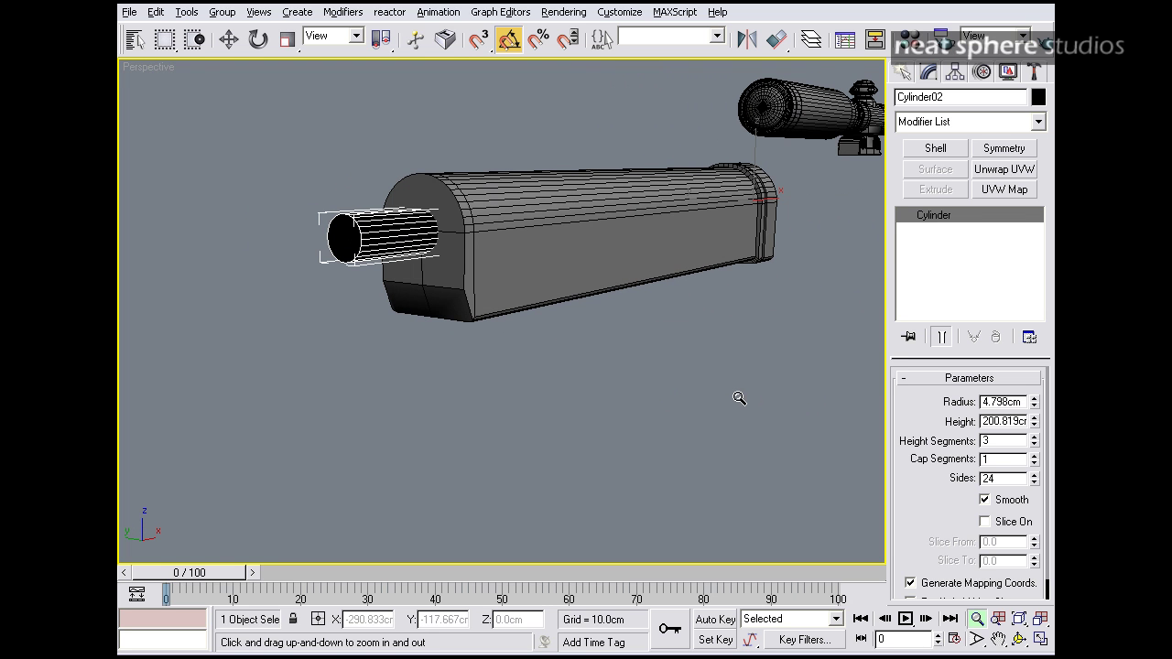
{"action": "left_click_drag", "start_coordinate": [1026, 402], "coordinate": [917, 401]}
{"action": "type", "text": "3"}
{"action": "key", "text": "Return"}
{"action": "type", "text": "3.5"}
{"action": "key", "text": "Return"}
{"action": "middle_click_drag", "start_coordinate": [530, 378], "coordinate": [651, 364], "text": "alt"}
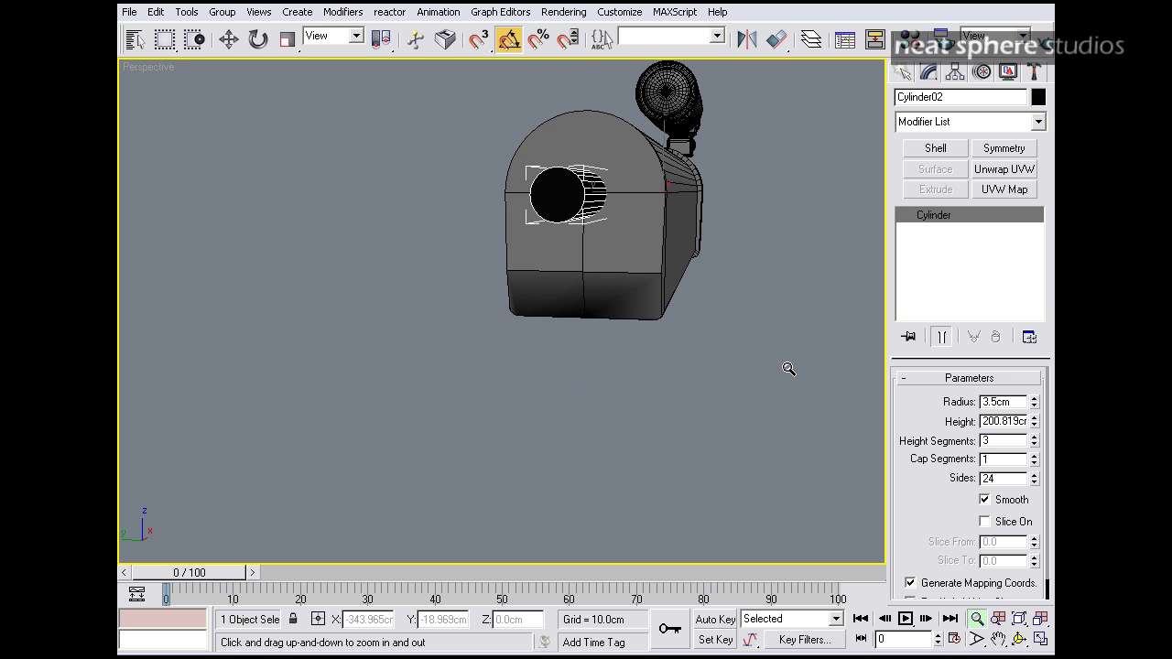
Step: Subtract the narrowed cylinder from the barrel with ProBoolean and convert the bored barrel to an Editable Poly
{"action": "key", "text": "w"}
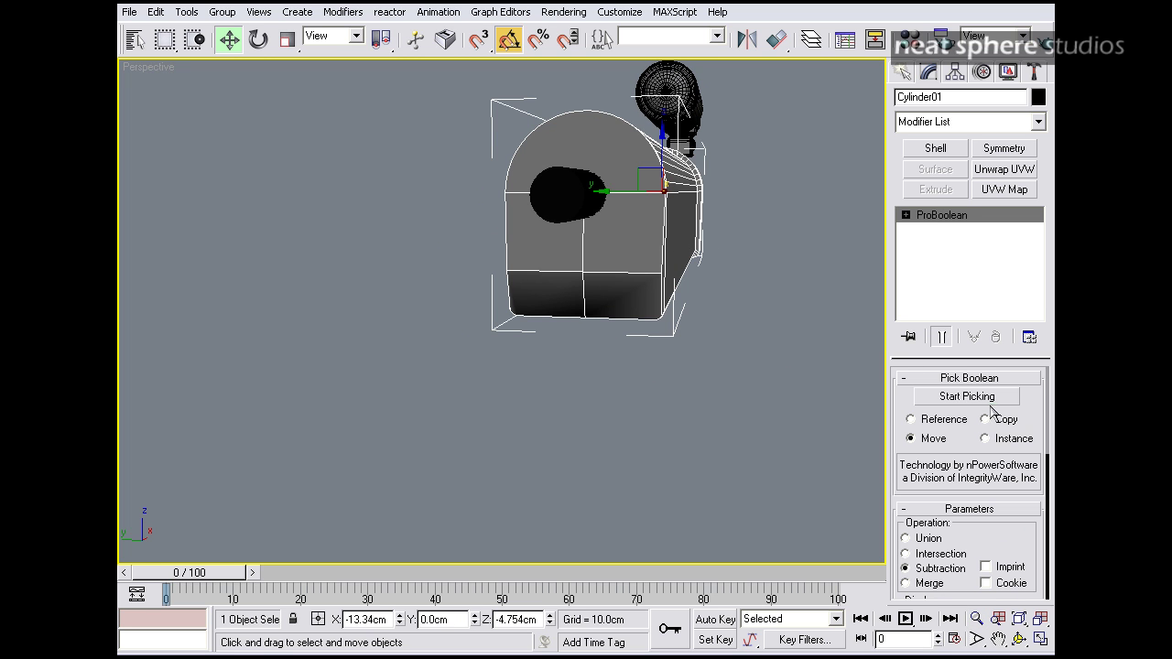
{"action": "left_click", "coordinate": [988, 401]}
{"action": "left_click", "coordinate": [580, 196]}
{"action": "middle_click_drag", "start_coordinate": [696, 348], "coordinate": [641, 252], "text": "alt"}
{"action": "key", "text": "w"}
{"action": "right_click", "coordinate": [643, 243]}
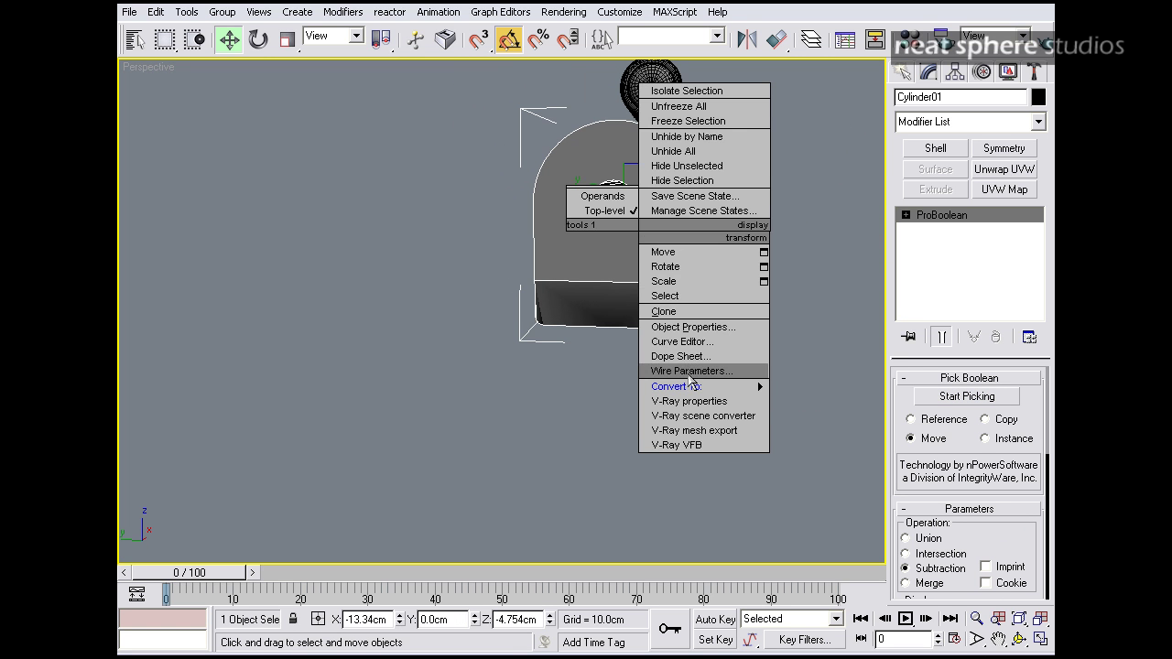
{"action": "mouse_move", "coordinate": [692, 387]}
{"action": "left_click", "coordinate": [812, 403]}
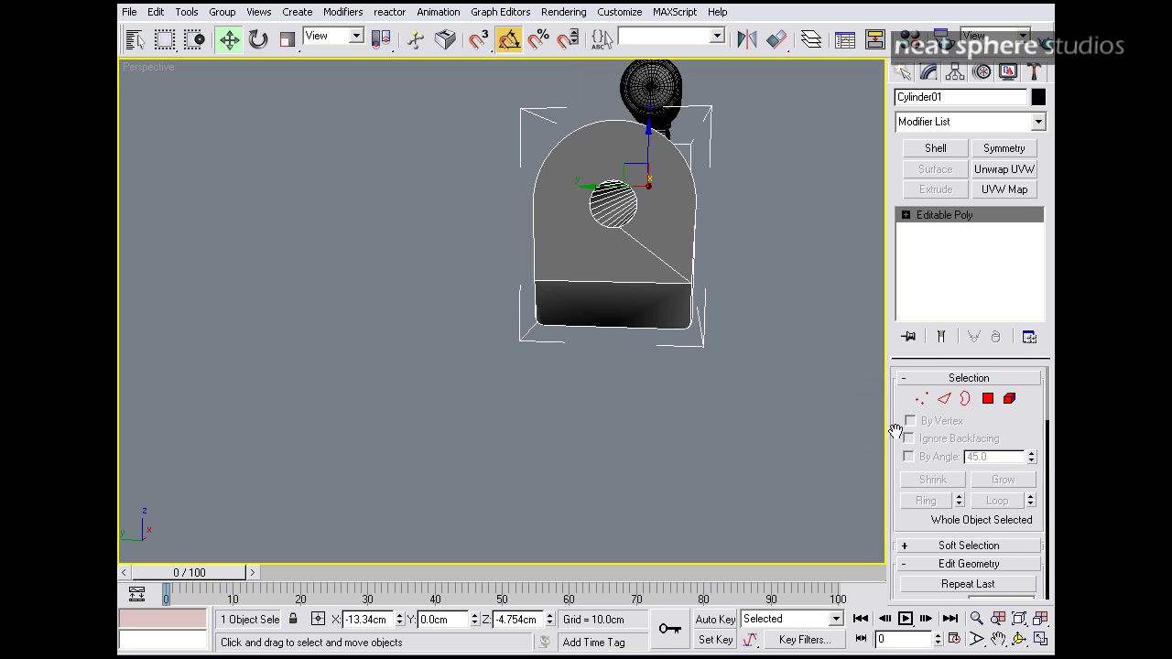
Step: Select the whole barrel element, apply Auto Smooth with a threshold of 45, and return to object level
{"action": "left_click", "coordinate": [1009, 399]}
{"action": "left_click", "coordinate": [673, 309]}
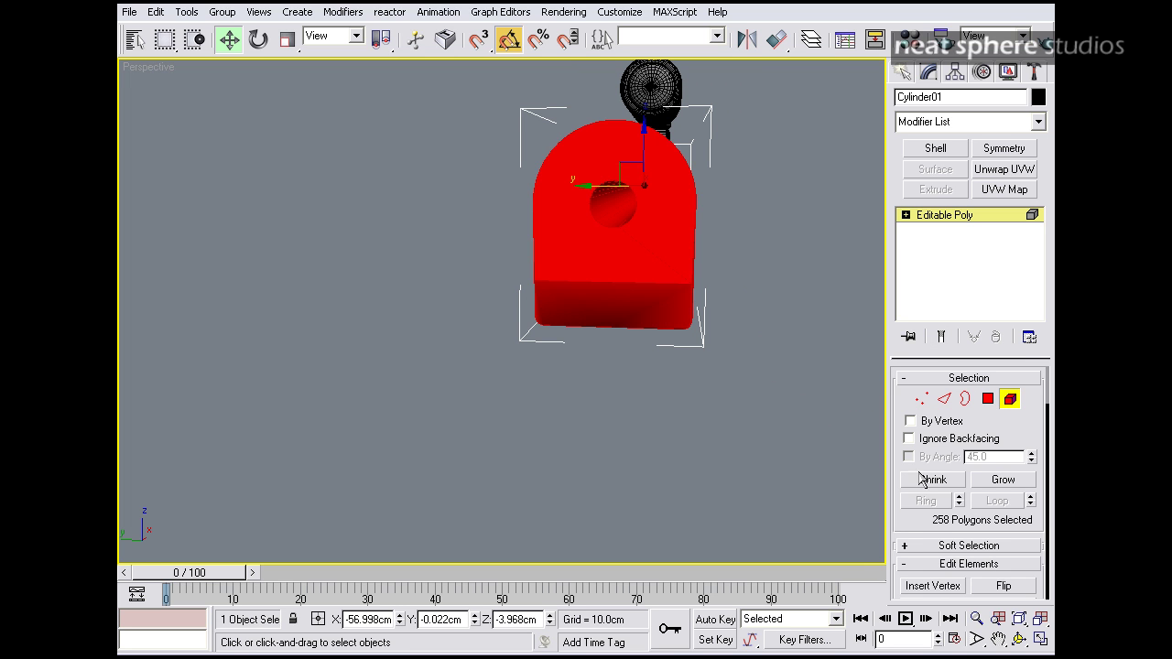
{"action": "left_click_drag", "start_coordinate": [904, 485], "coordinate": [890, 273]}
{"action": "left_click", "coordinate": [948, 499]}
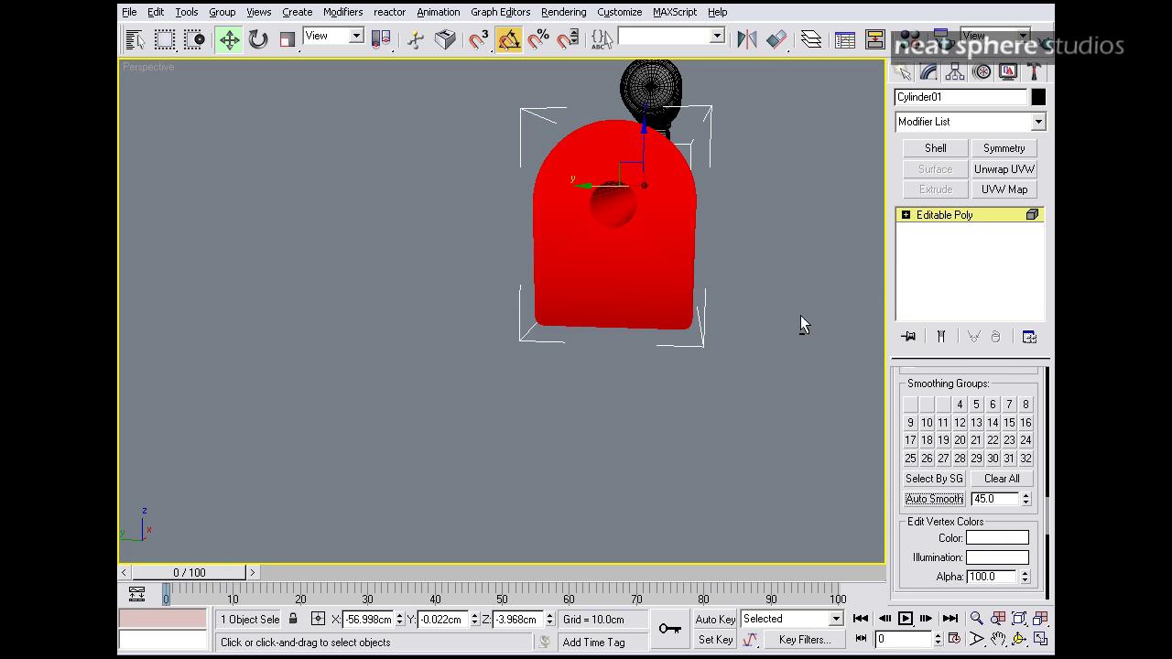
{"action": "middle_click_drag", "start_coordinate": [790, 330], "coordinate": [849, 288], "text": "alt"}
{"action": "left_click", "coordinate": [959, 225]}
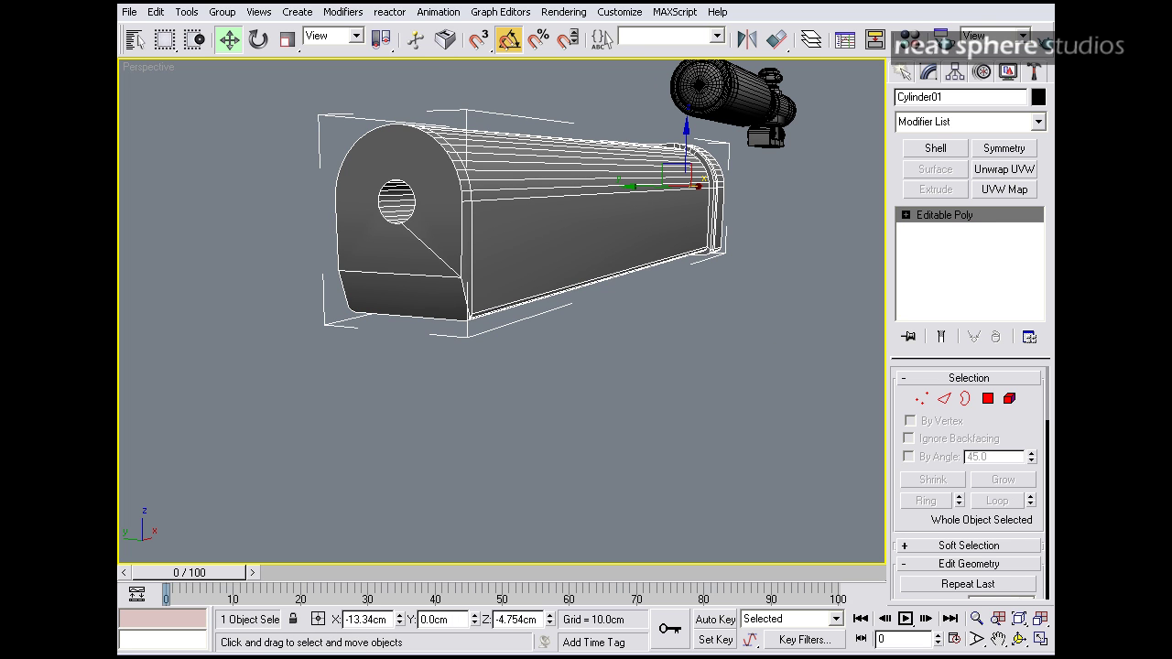